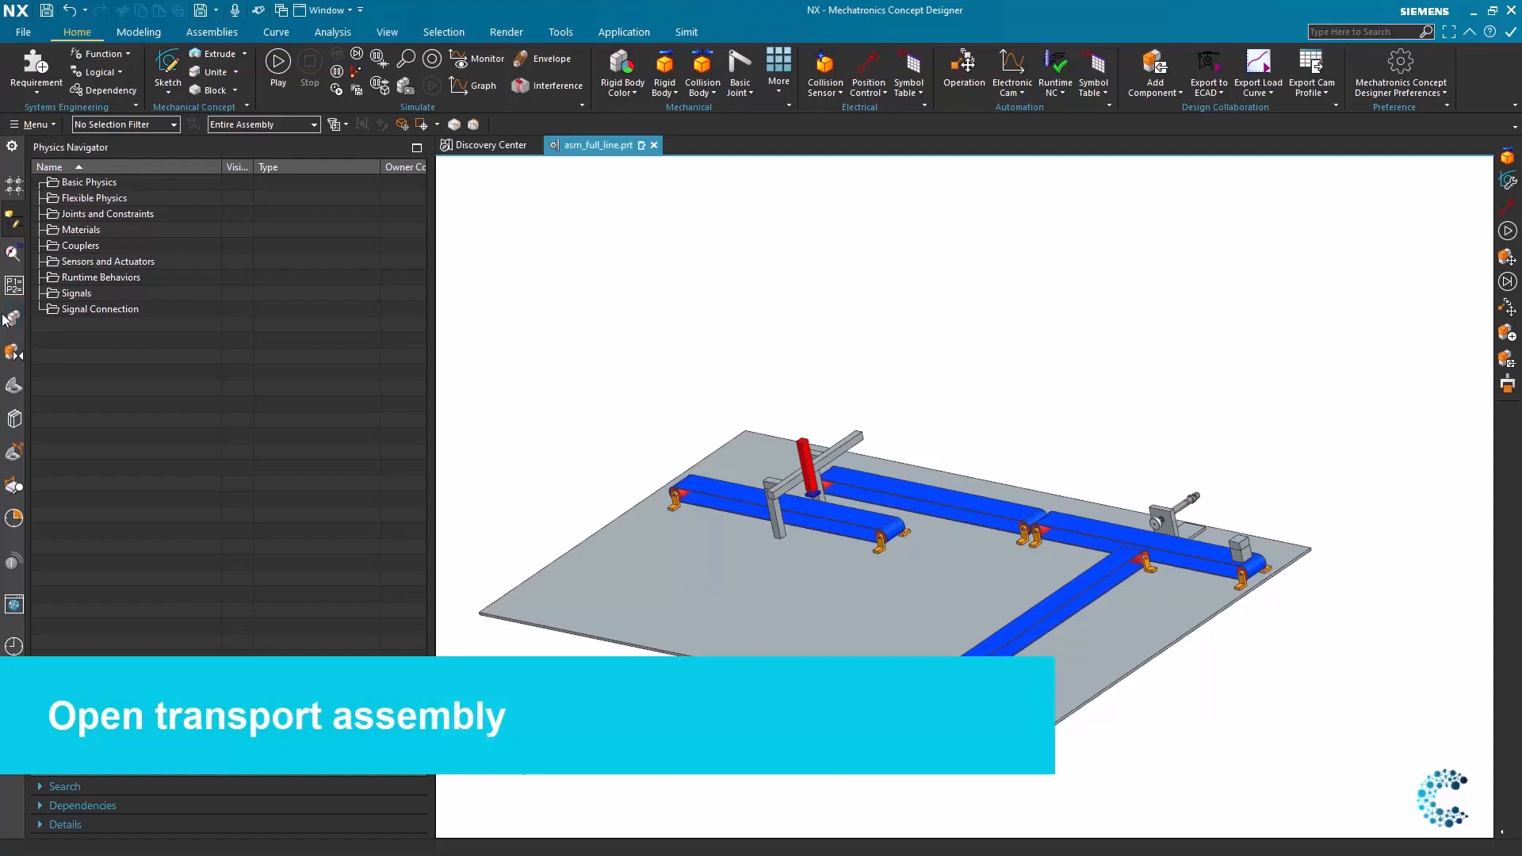
Open the asm_transport subassembly of asm_full_line in its own window.
click(13, 319)
click(127, 230)
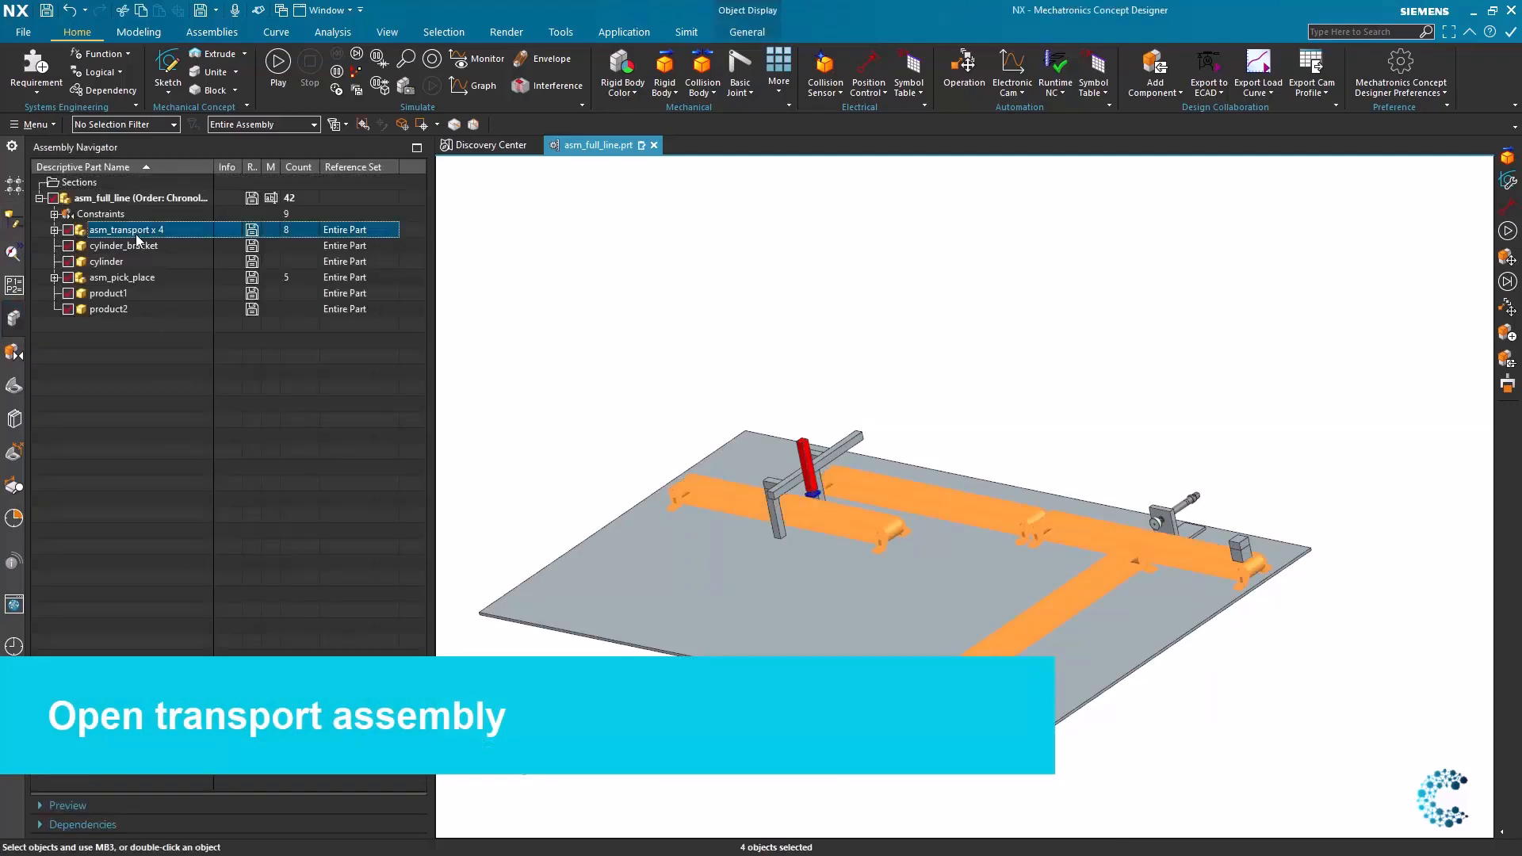
right_click(131, 232)
click(198, 310)
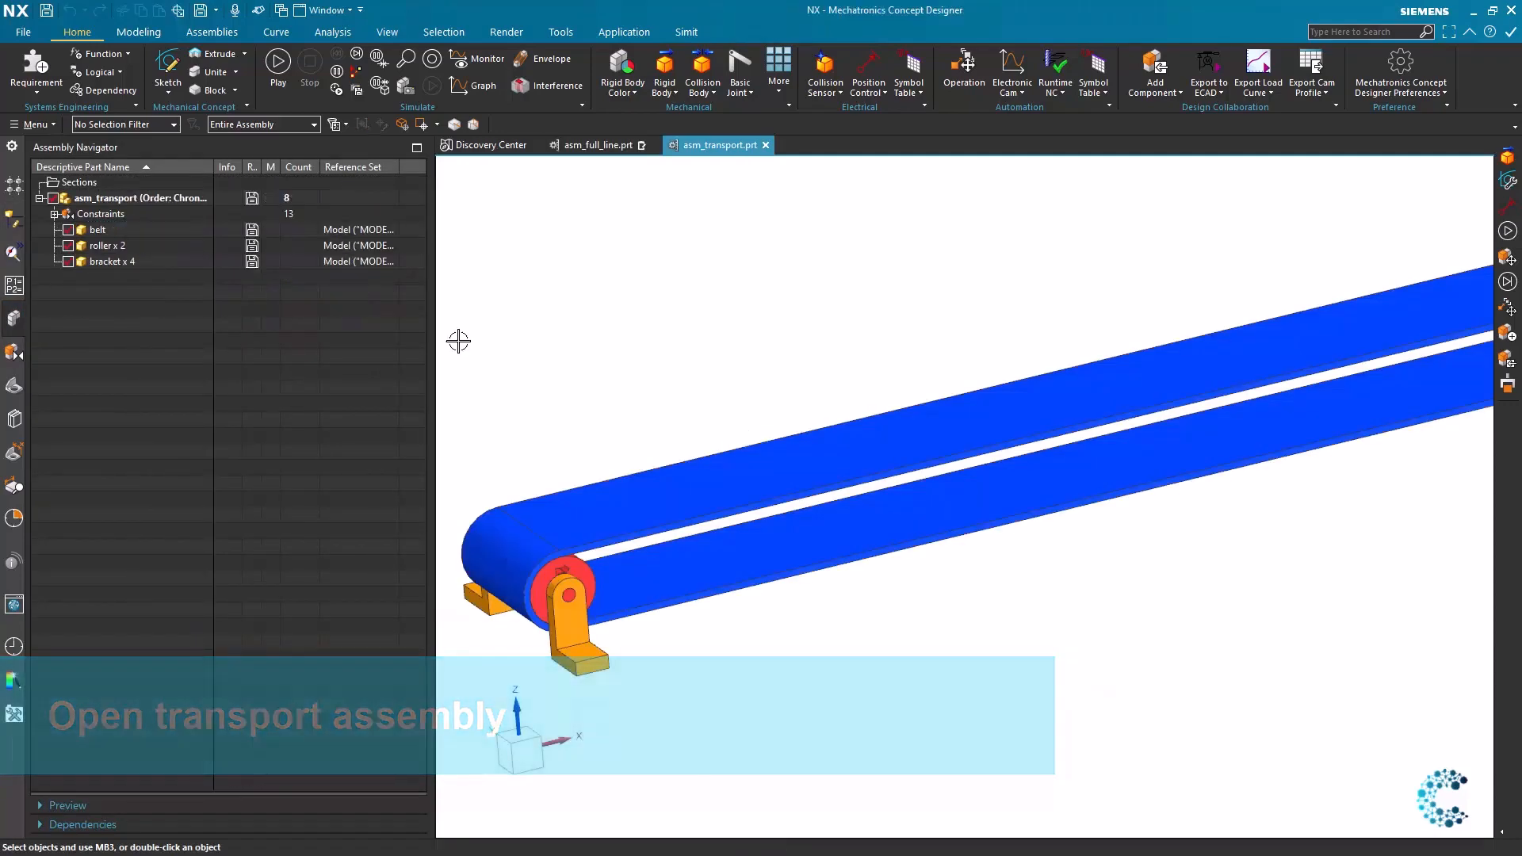
Define the roller at the conveyor end away from the coordinate system as a rigid body named rbRollerDrived.
scroll(737, 549, up, 5)
scroll(761, 548, down, 10)
scroll(781, 544, up, 4)
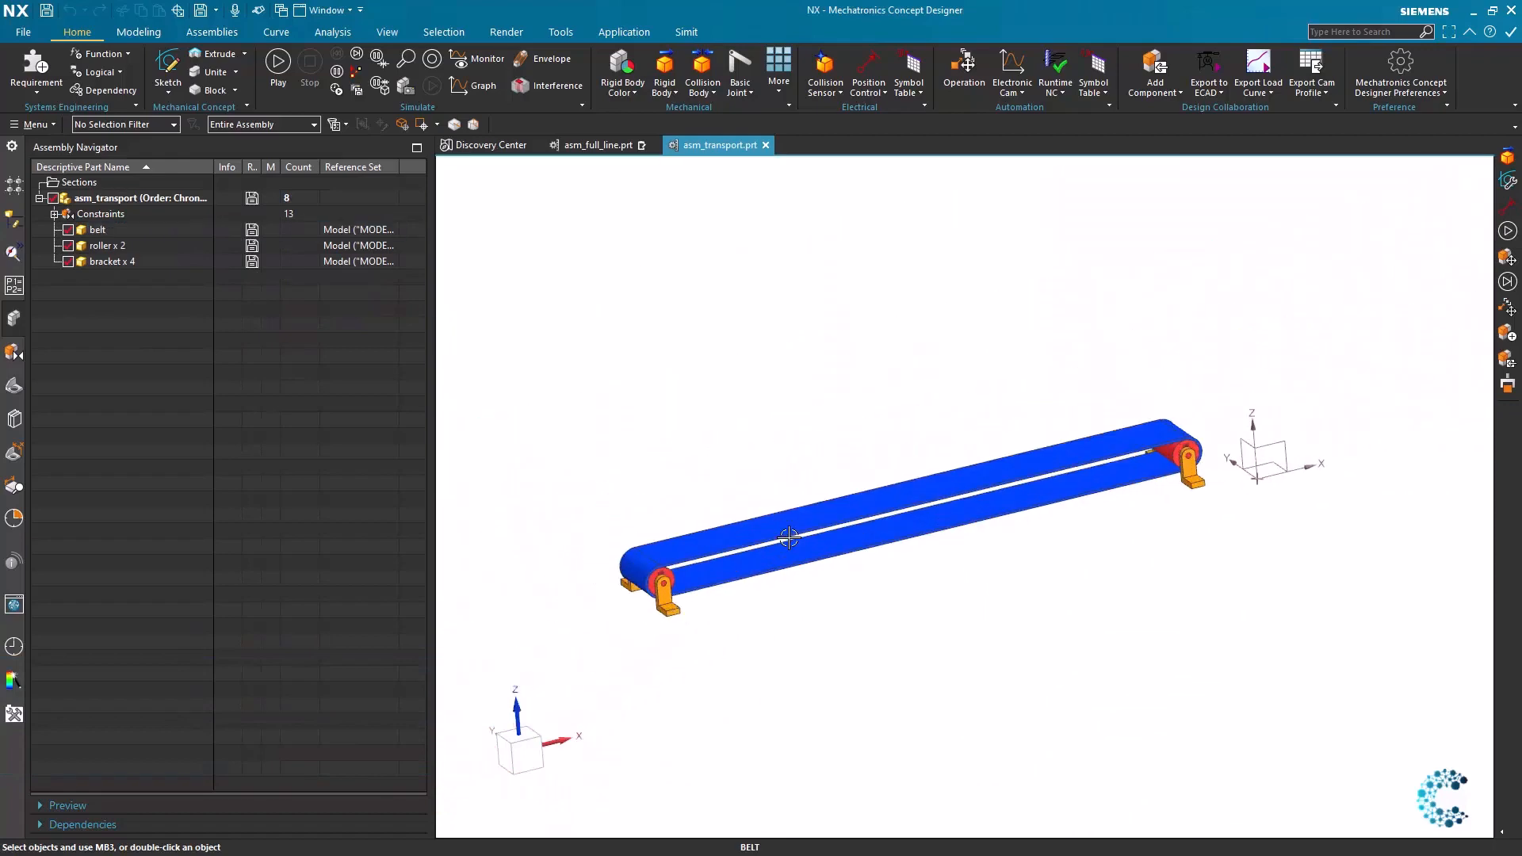
click(664, 68)
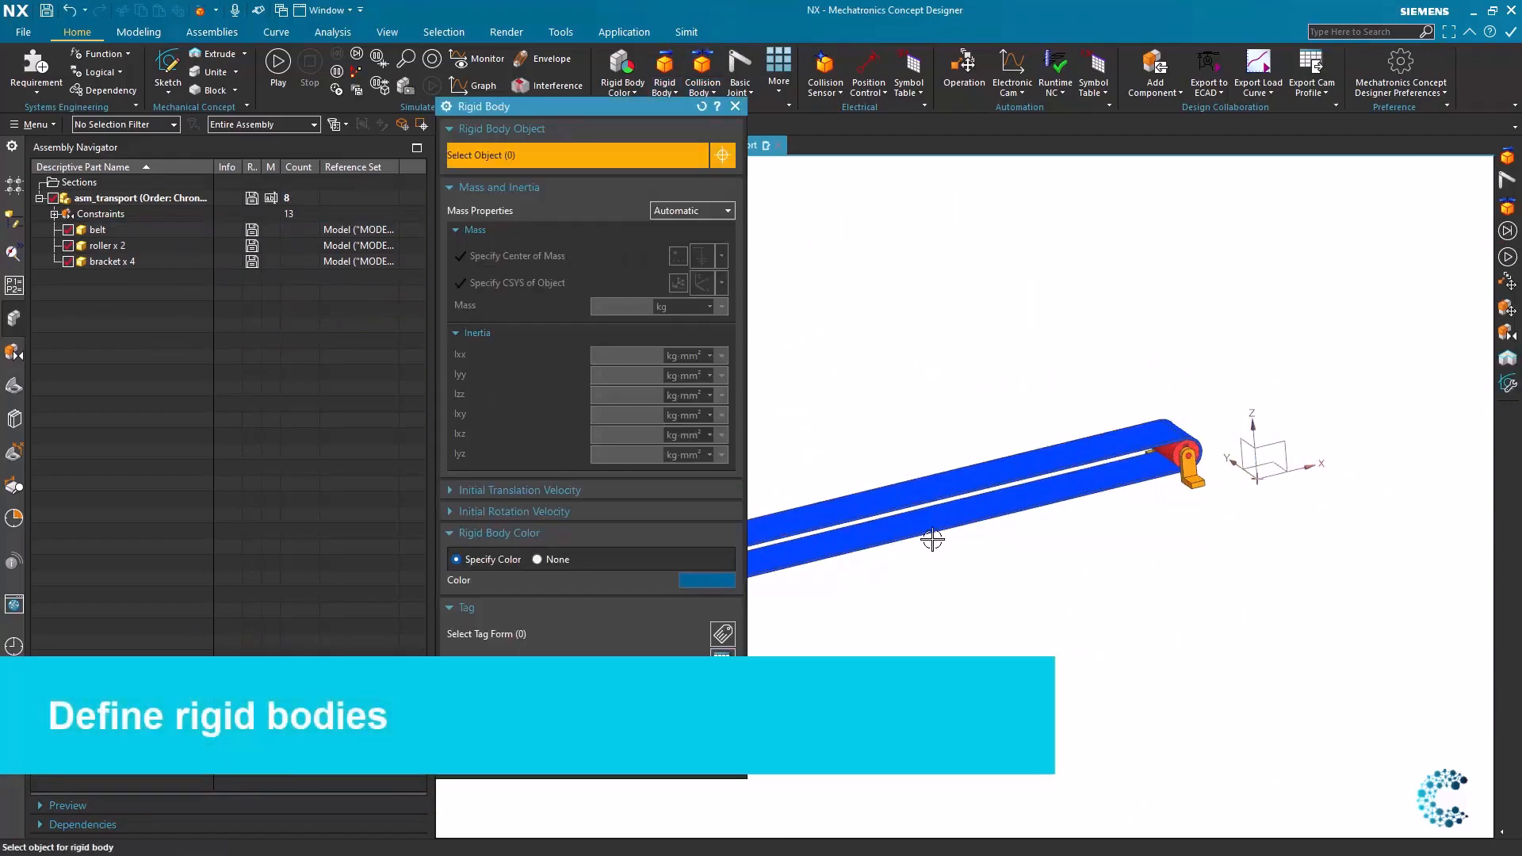
scroll(951, 492, down, 4)
scroll(971, 500, up, 5)
scroll(991, 510, down, 5)
scroll(879, 531, up, 5)
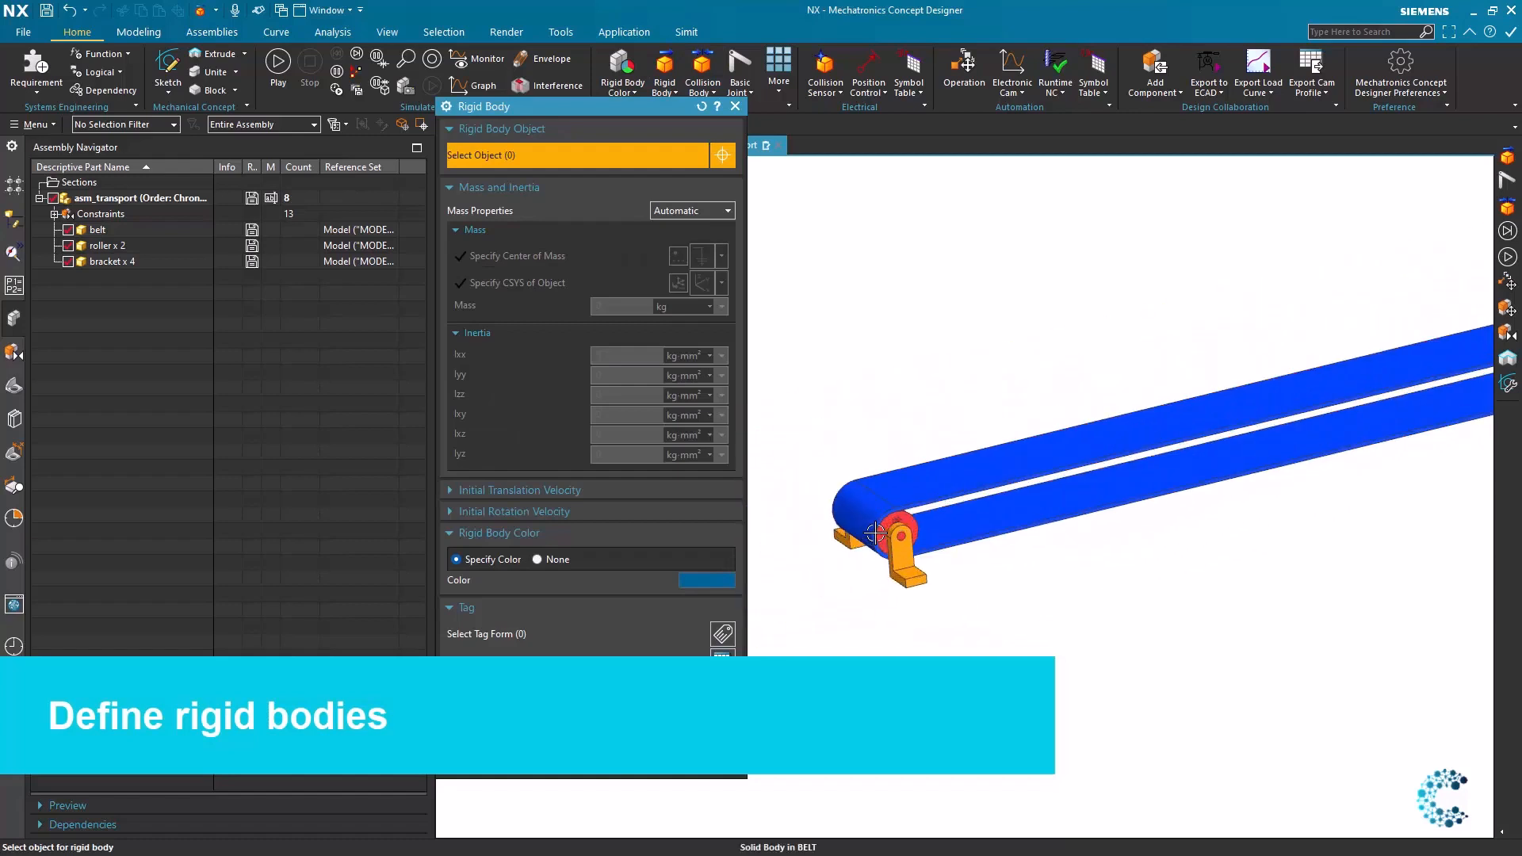
scroll(875, 533, up, 2)
click(877, 531)
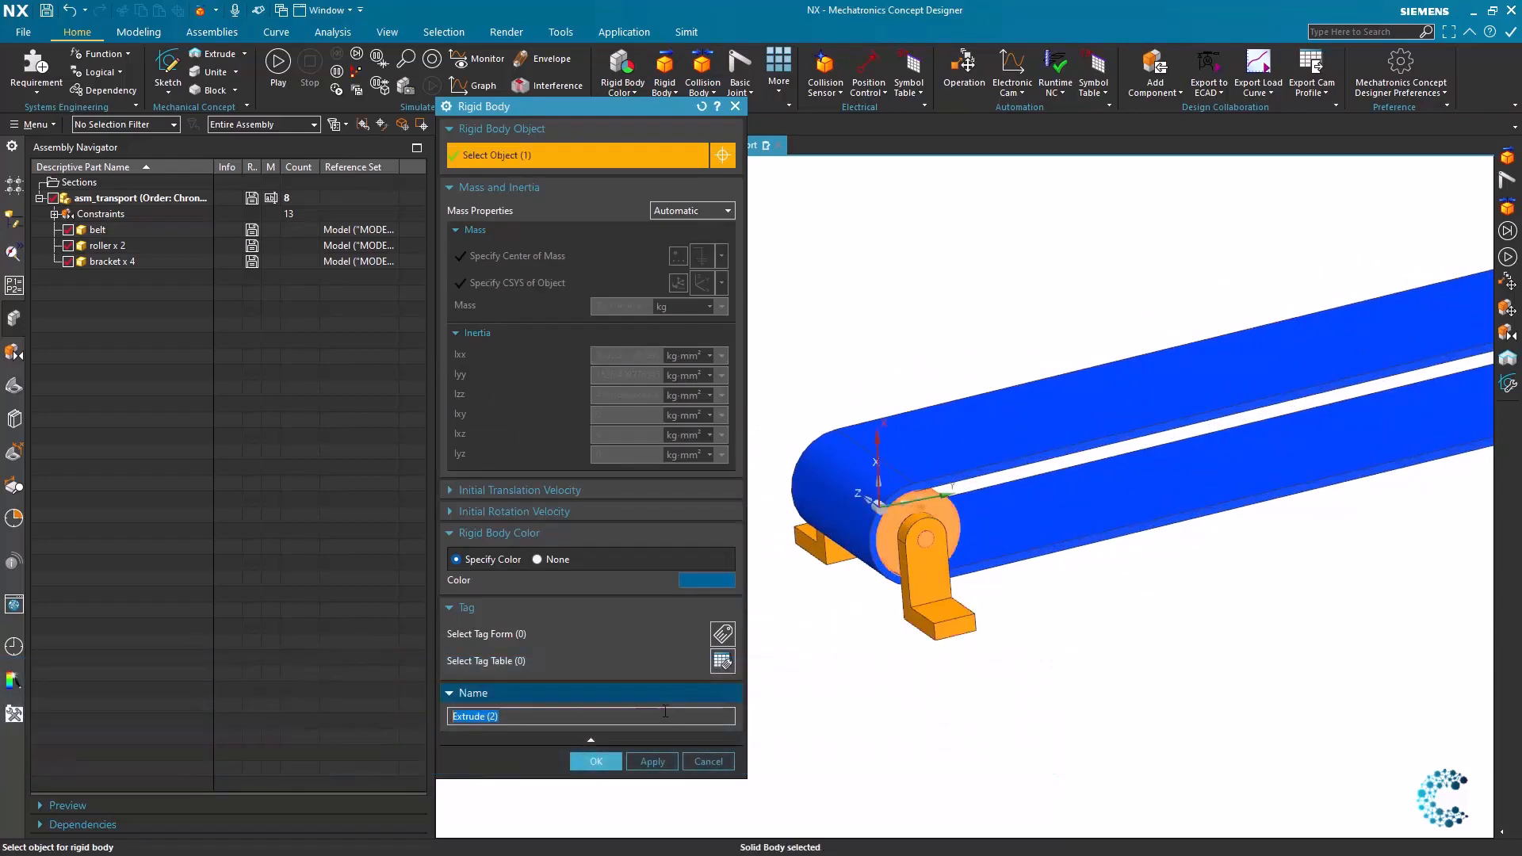
text(rbRollerDrived)
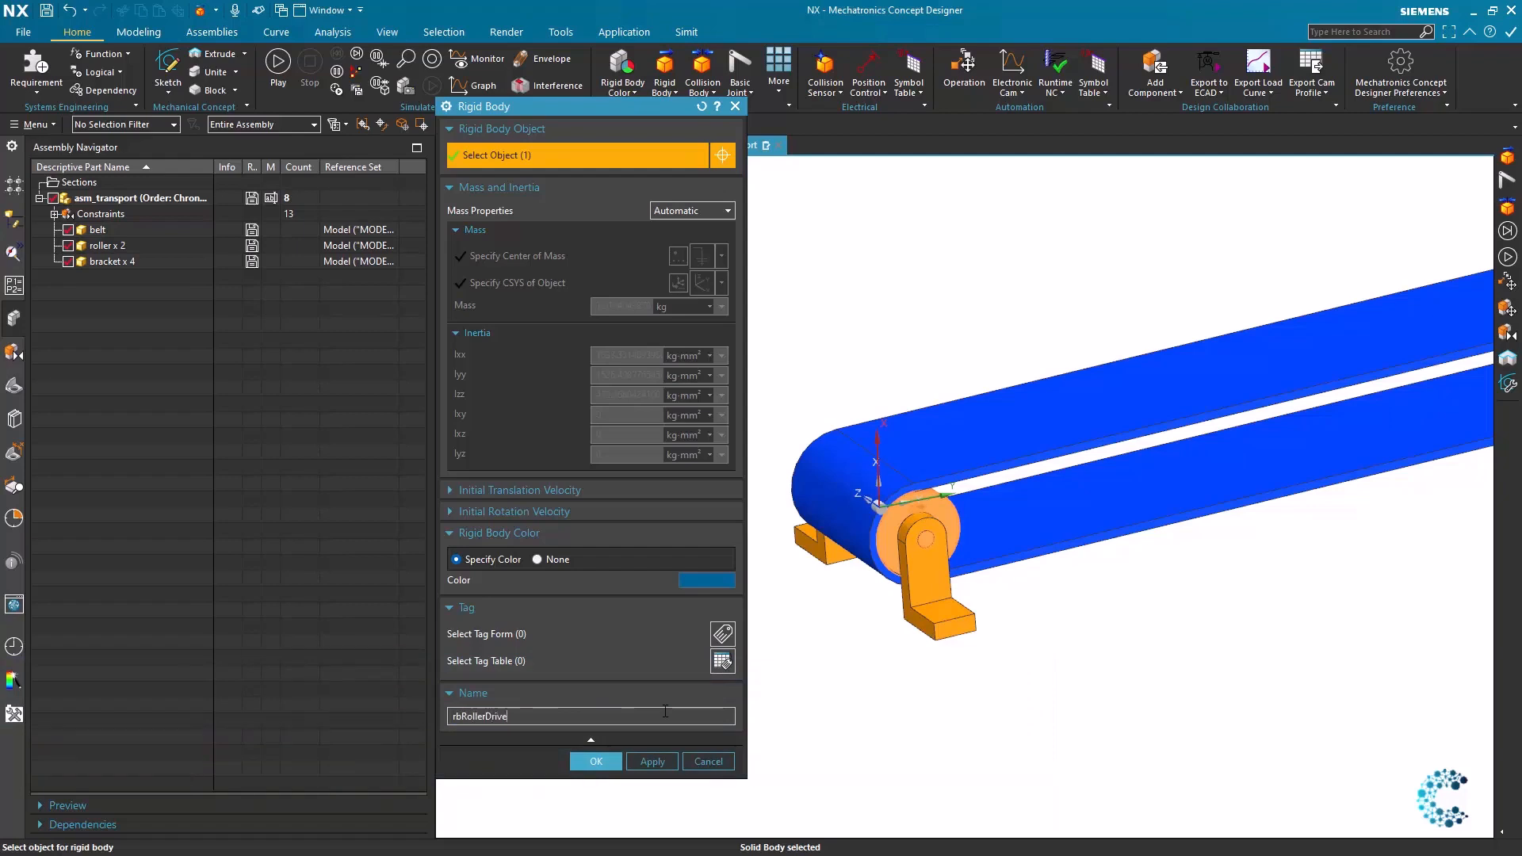
click(649, 762)
Define the roller at the opposite end of the conveyor as a rigid body named rbRoller and finish defining rigid bodies.
scroll(1298, 487, down, 3)
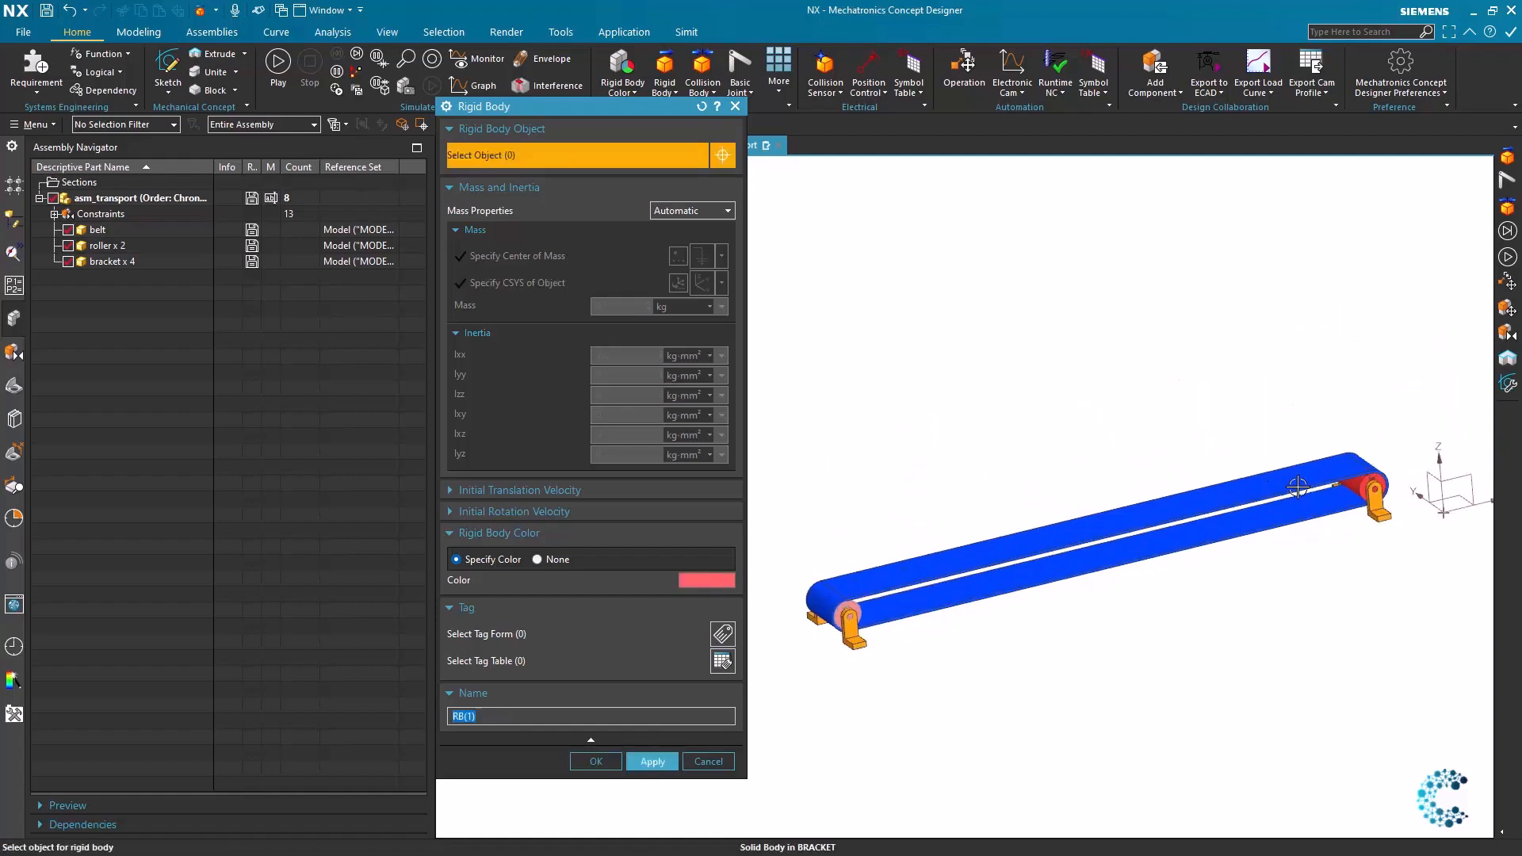
scroll(1298, 486, up, 3)
click(1387, 511)
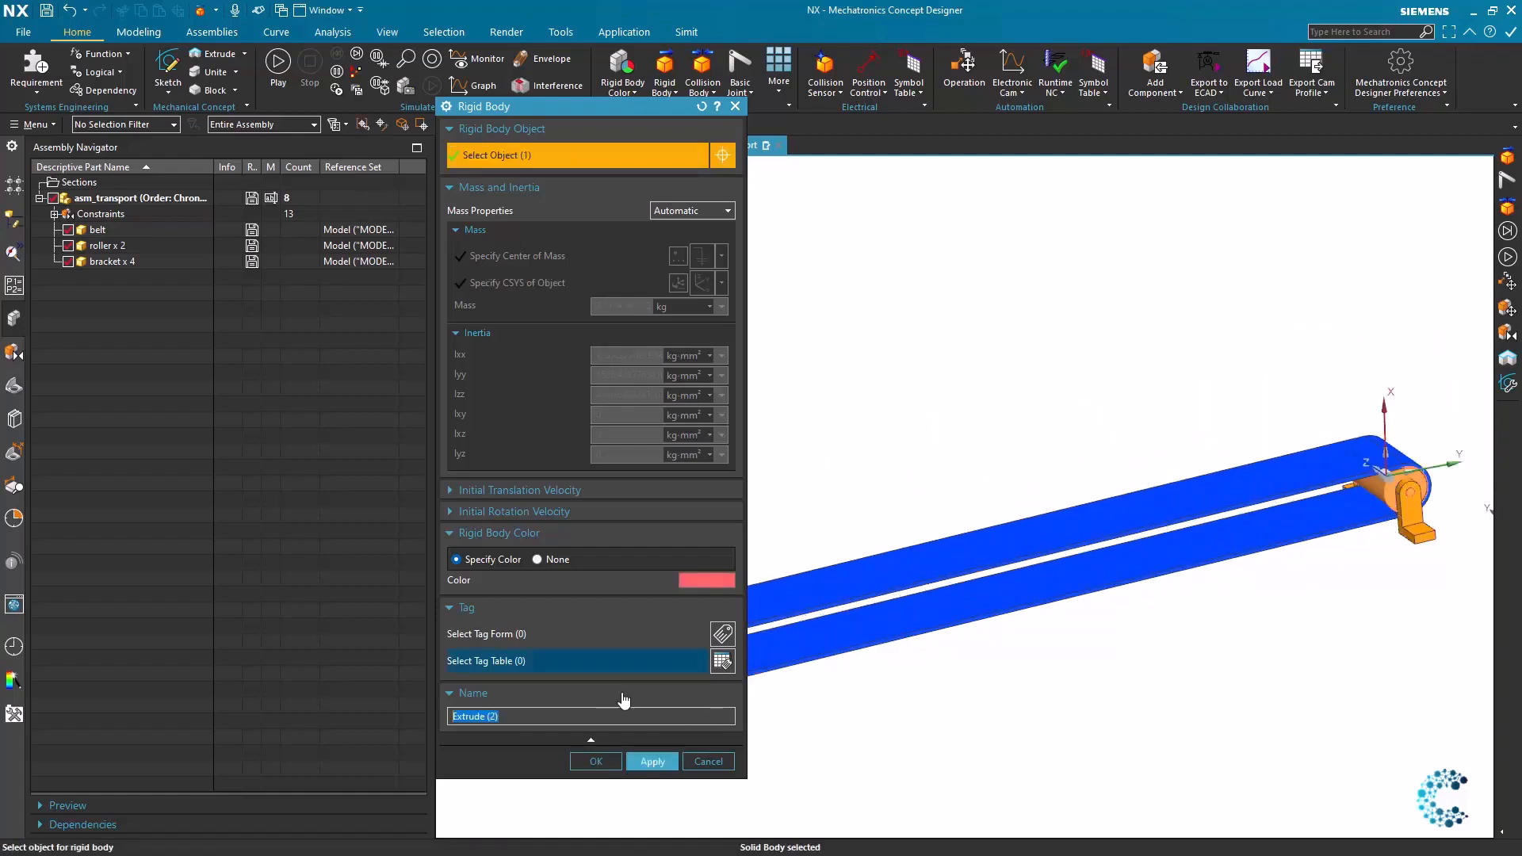
text(rbRoller)
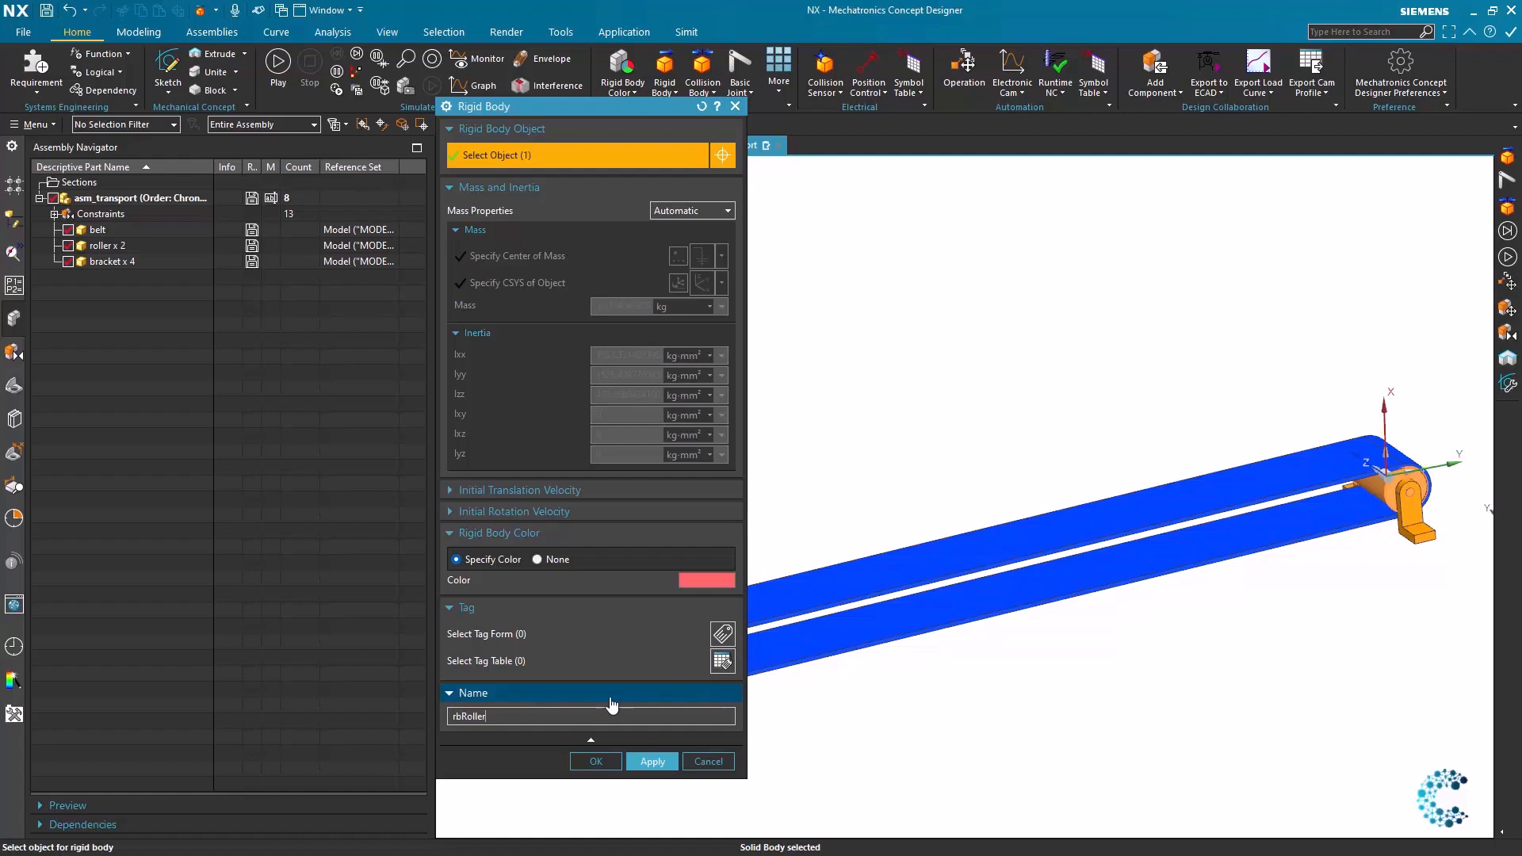
click(651, 762)
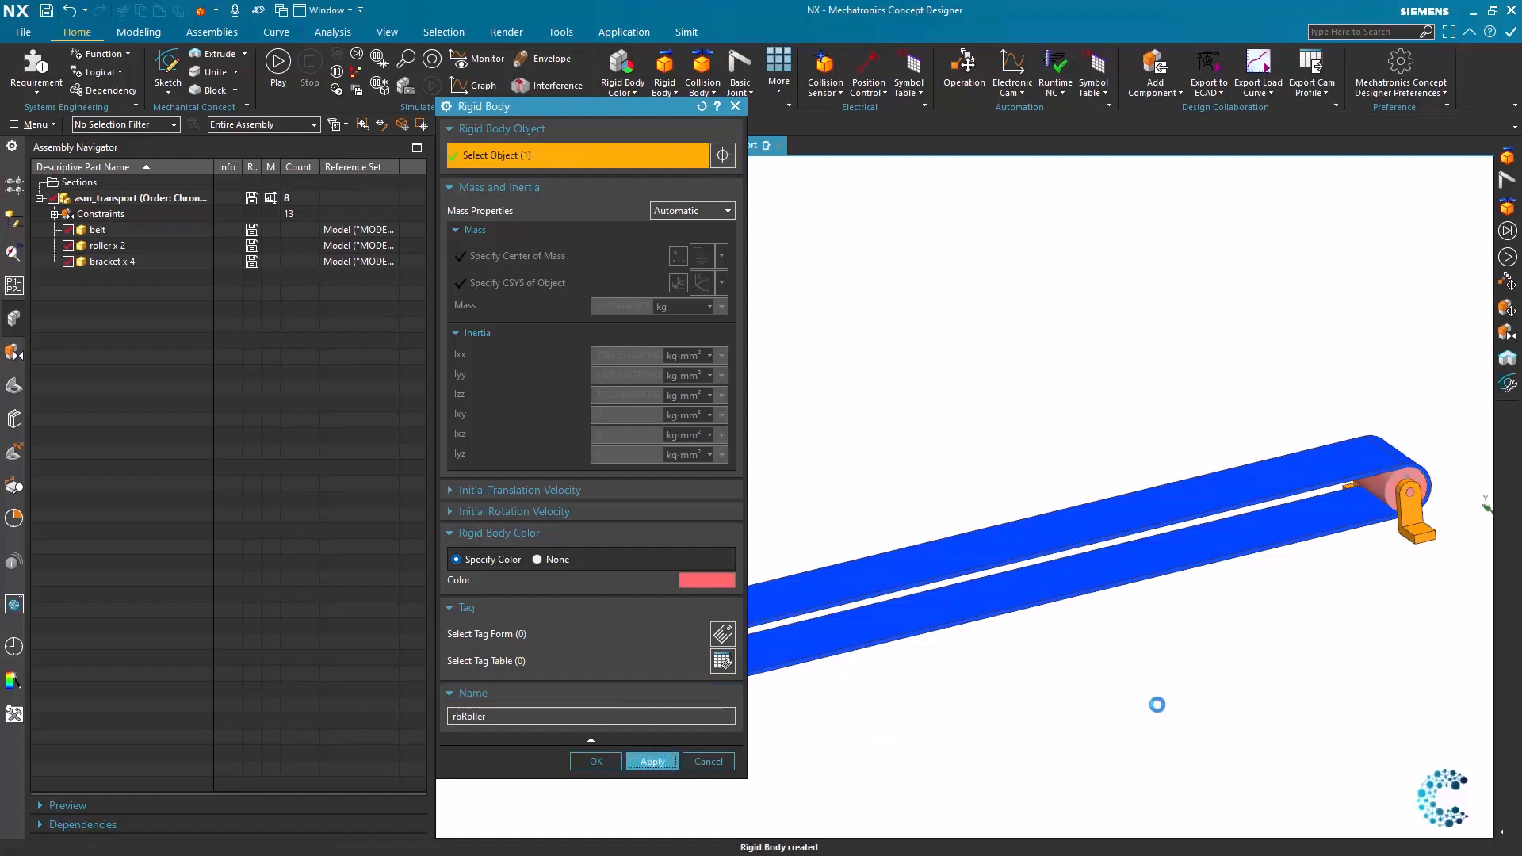
scroll(1164, 702, down, 3)
scroll(1164, 702, up, 2)
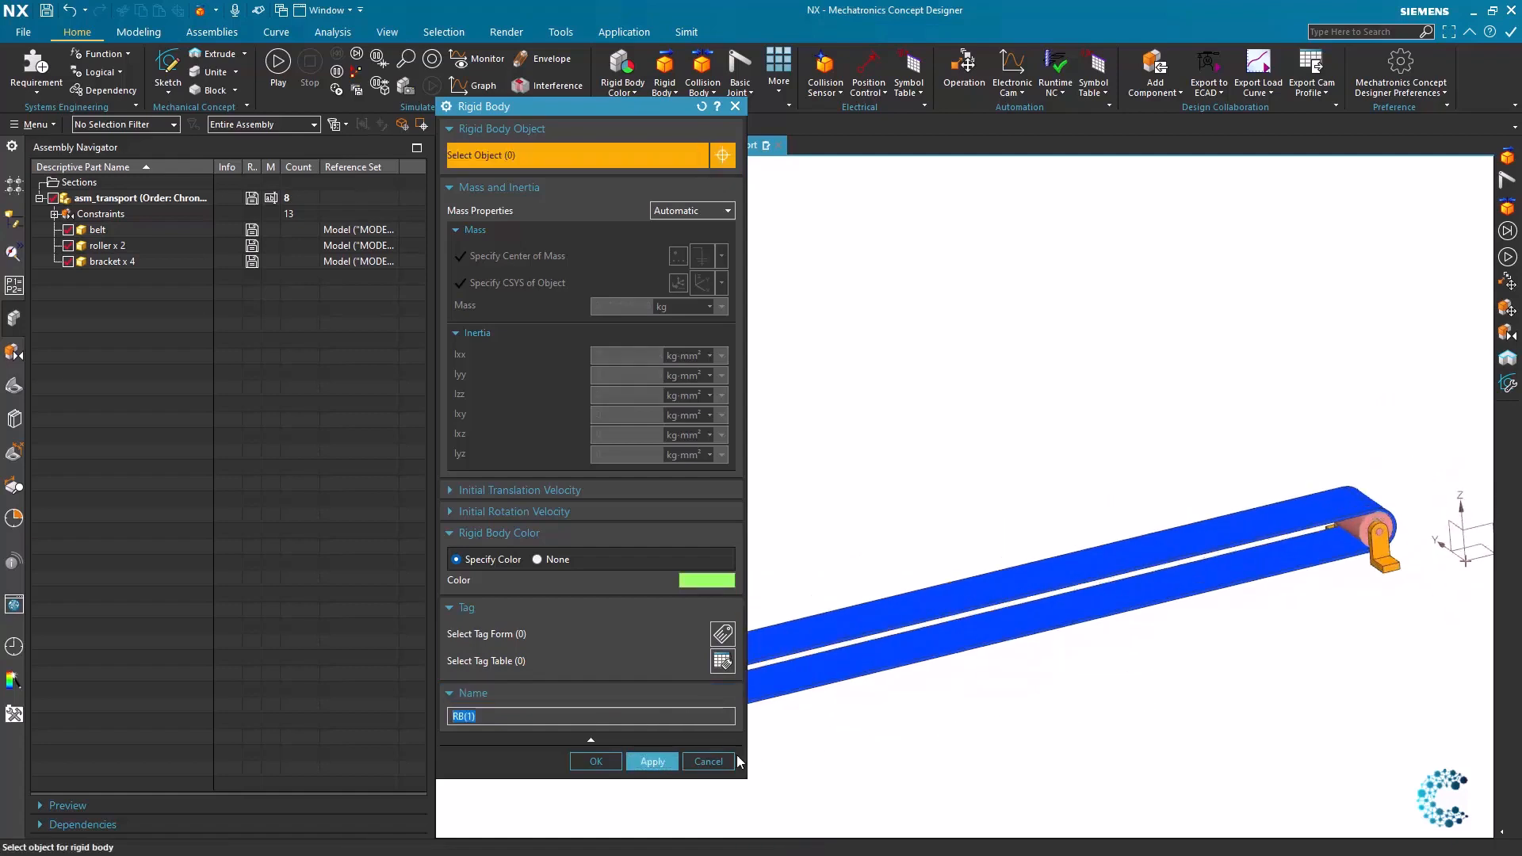
click(728, 762)
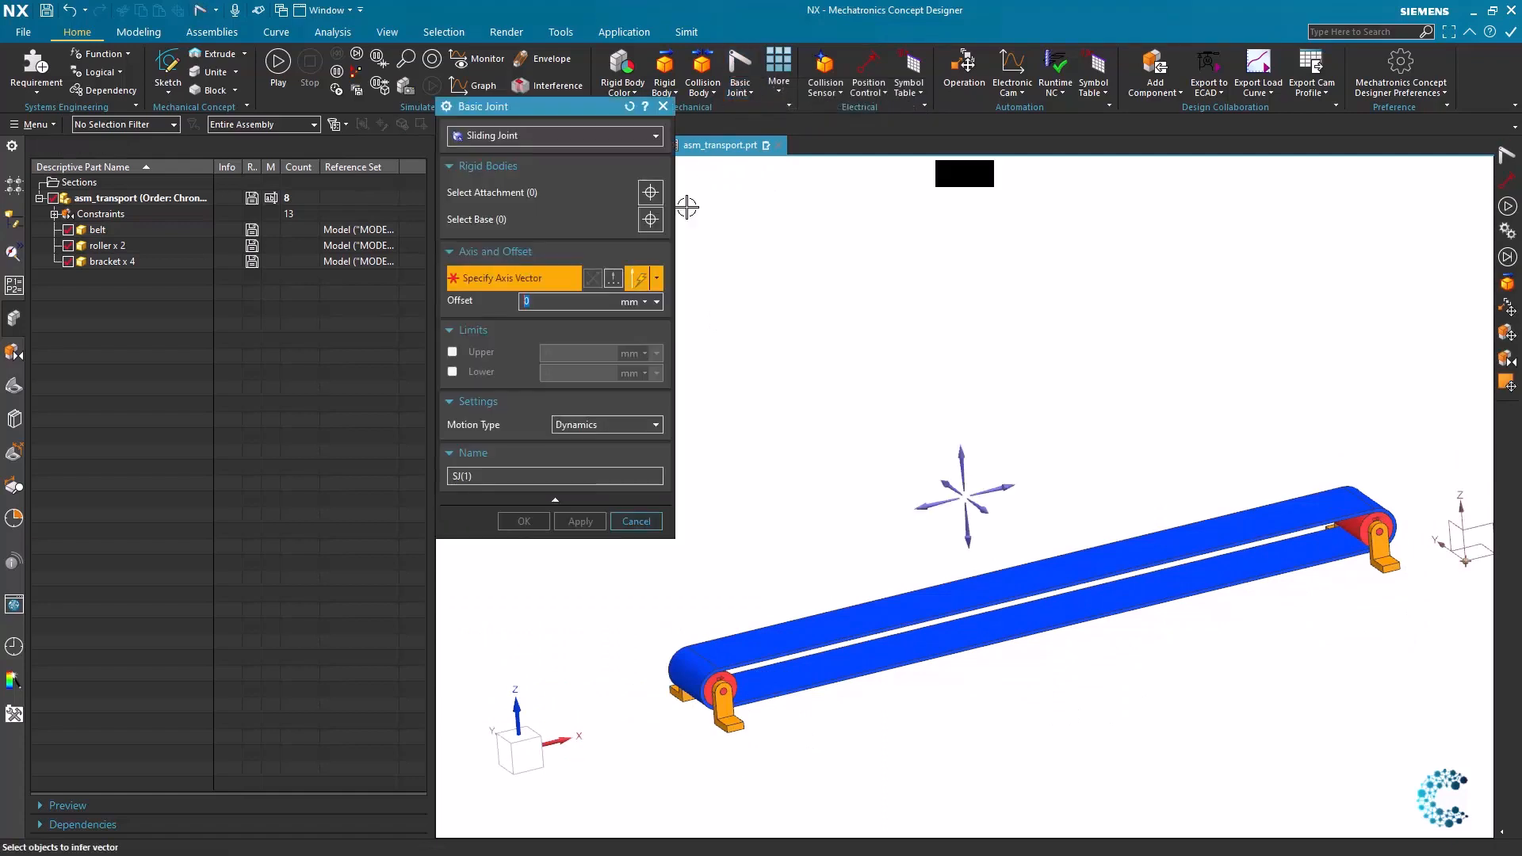
Create a hinge joint named hjRollerDrived attaching rbRollerDrived, with its axis along the roller and its anchor at the shaft centre.
drag(551, 106, 553, 145)
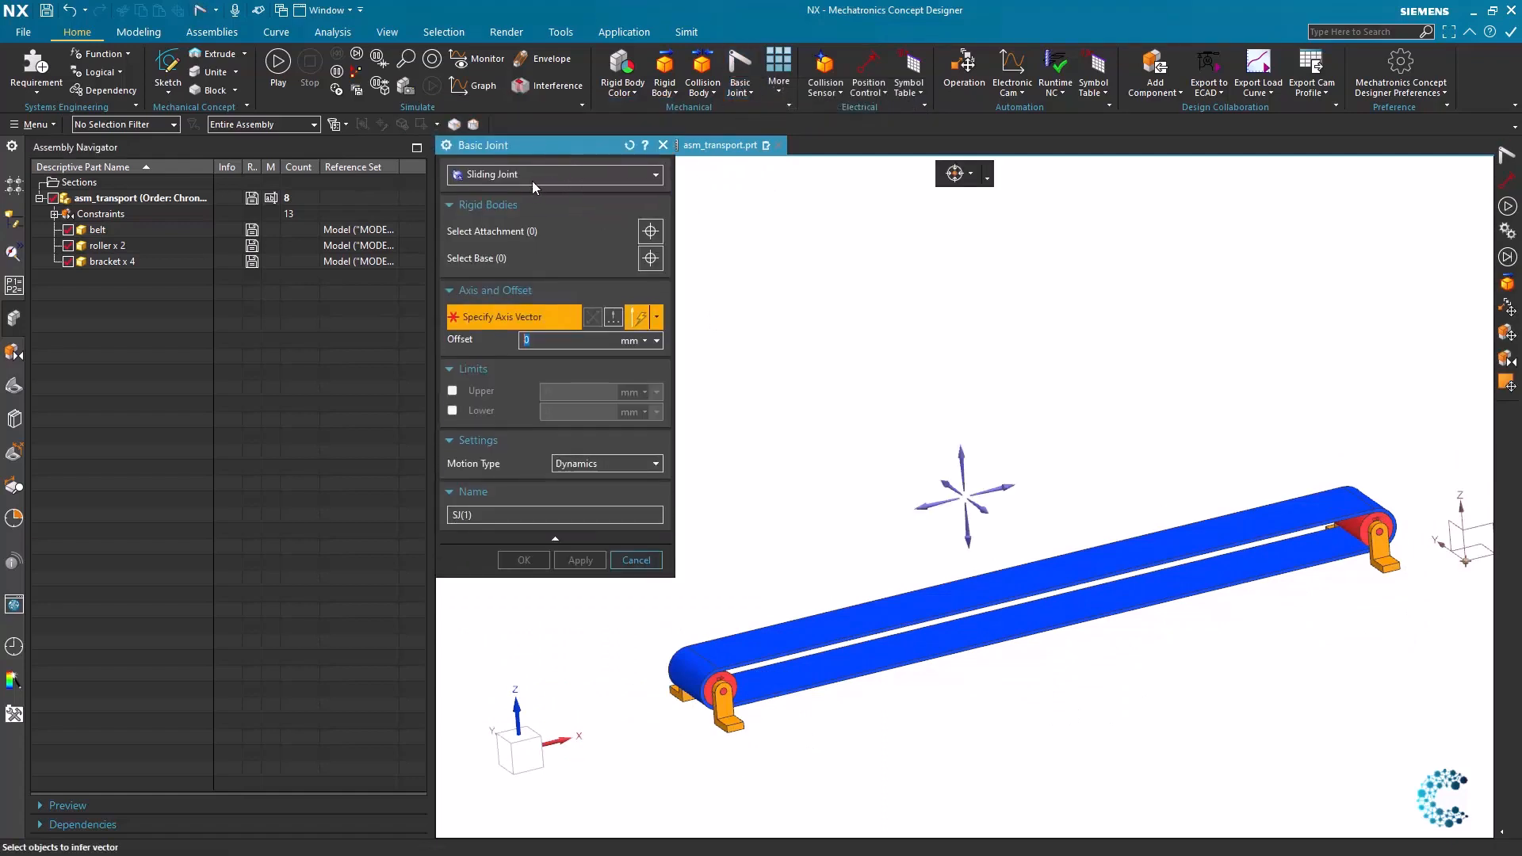
click(531, 179)
click(498, 210)
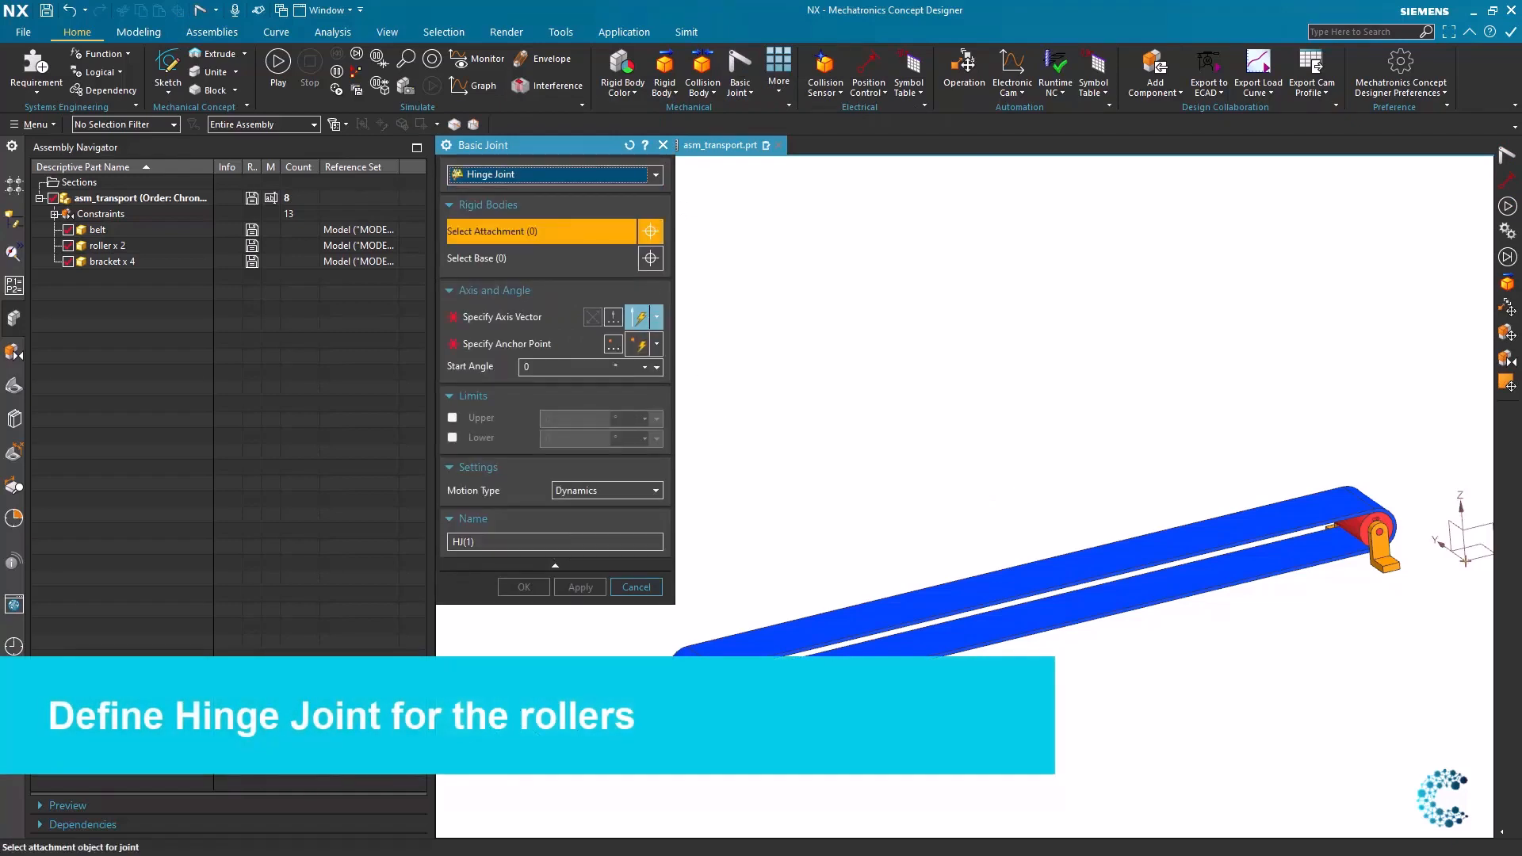
scroll(719, 676, up, 7)
click(719, 676)
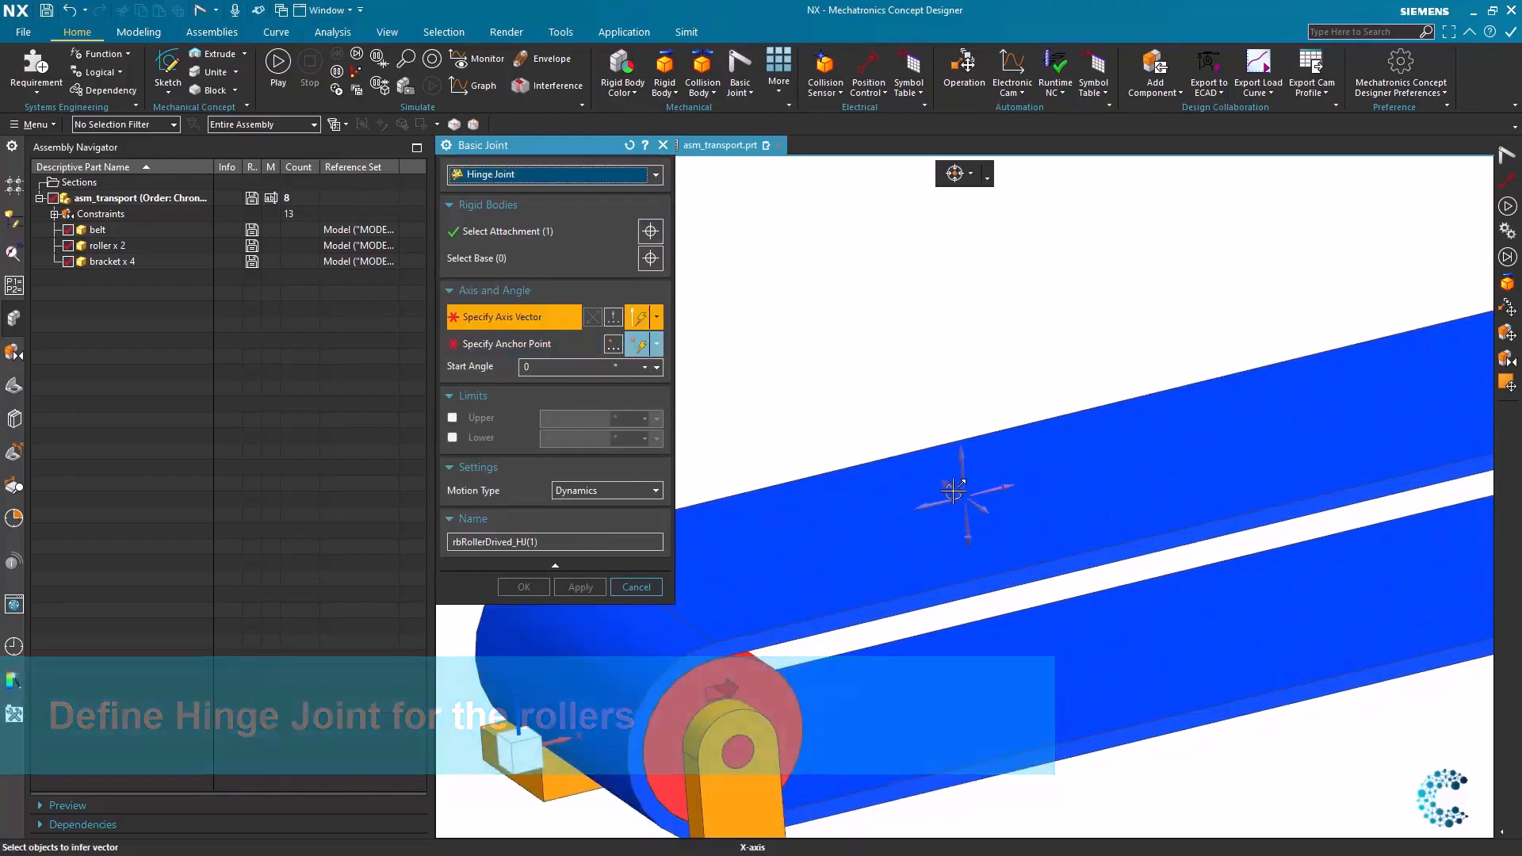
click(1000, 587)
click(698, 668)
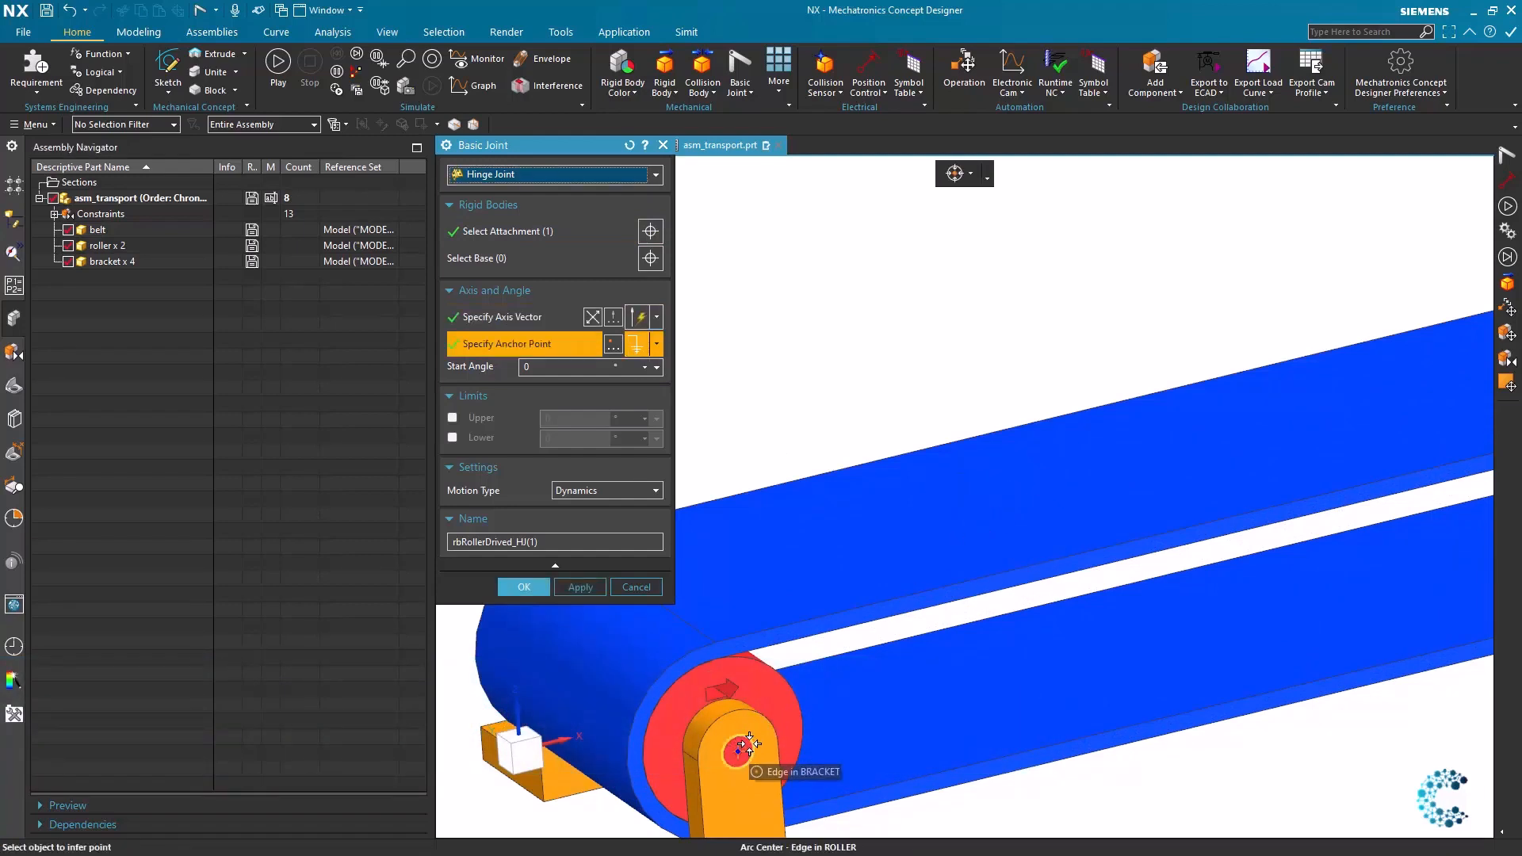
click(744, 747)
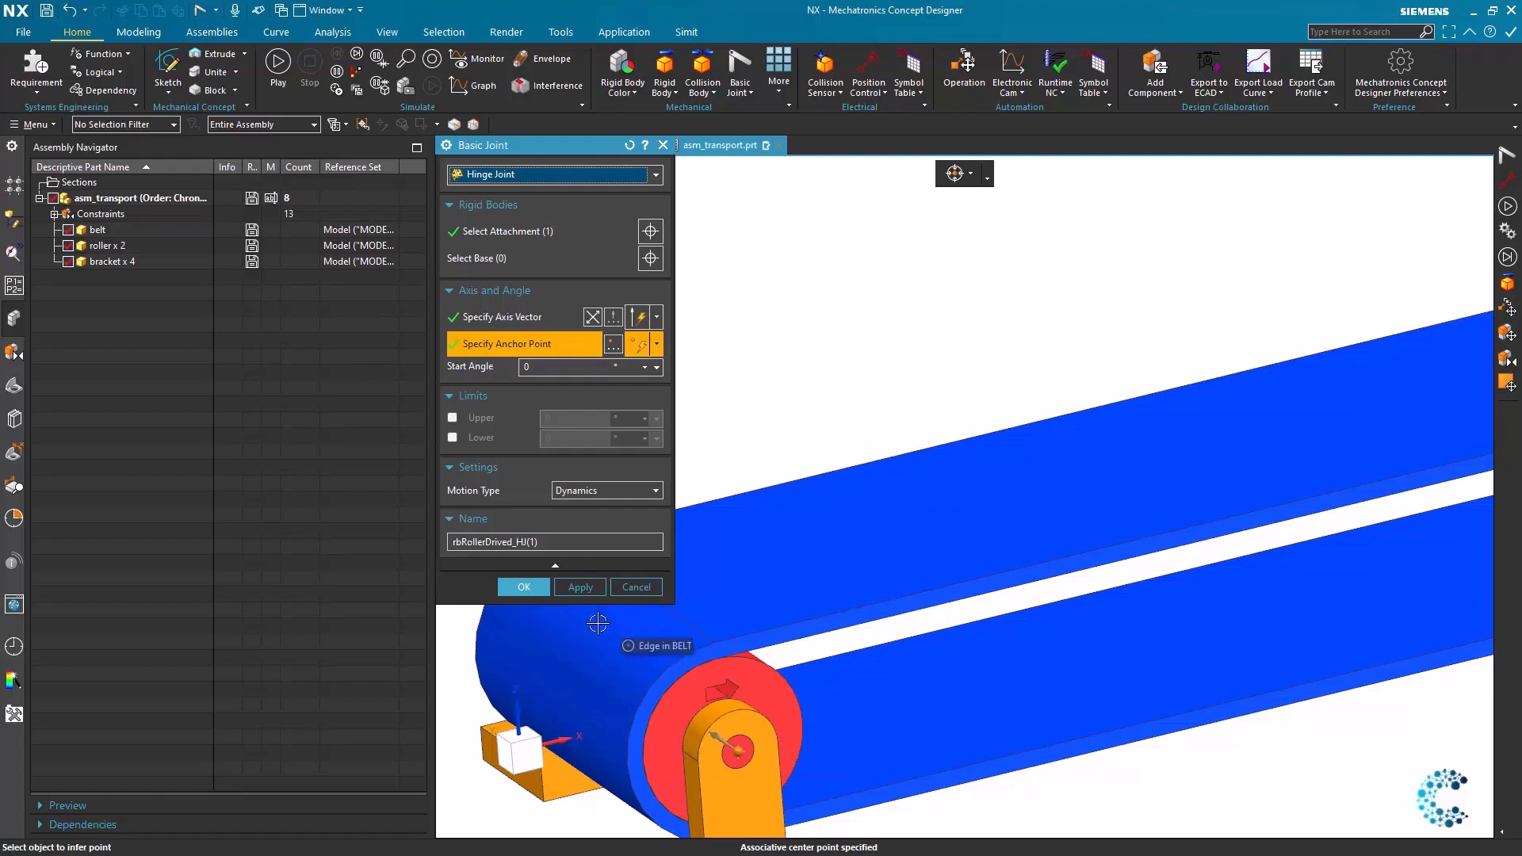
click(553, 545)
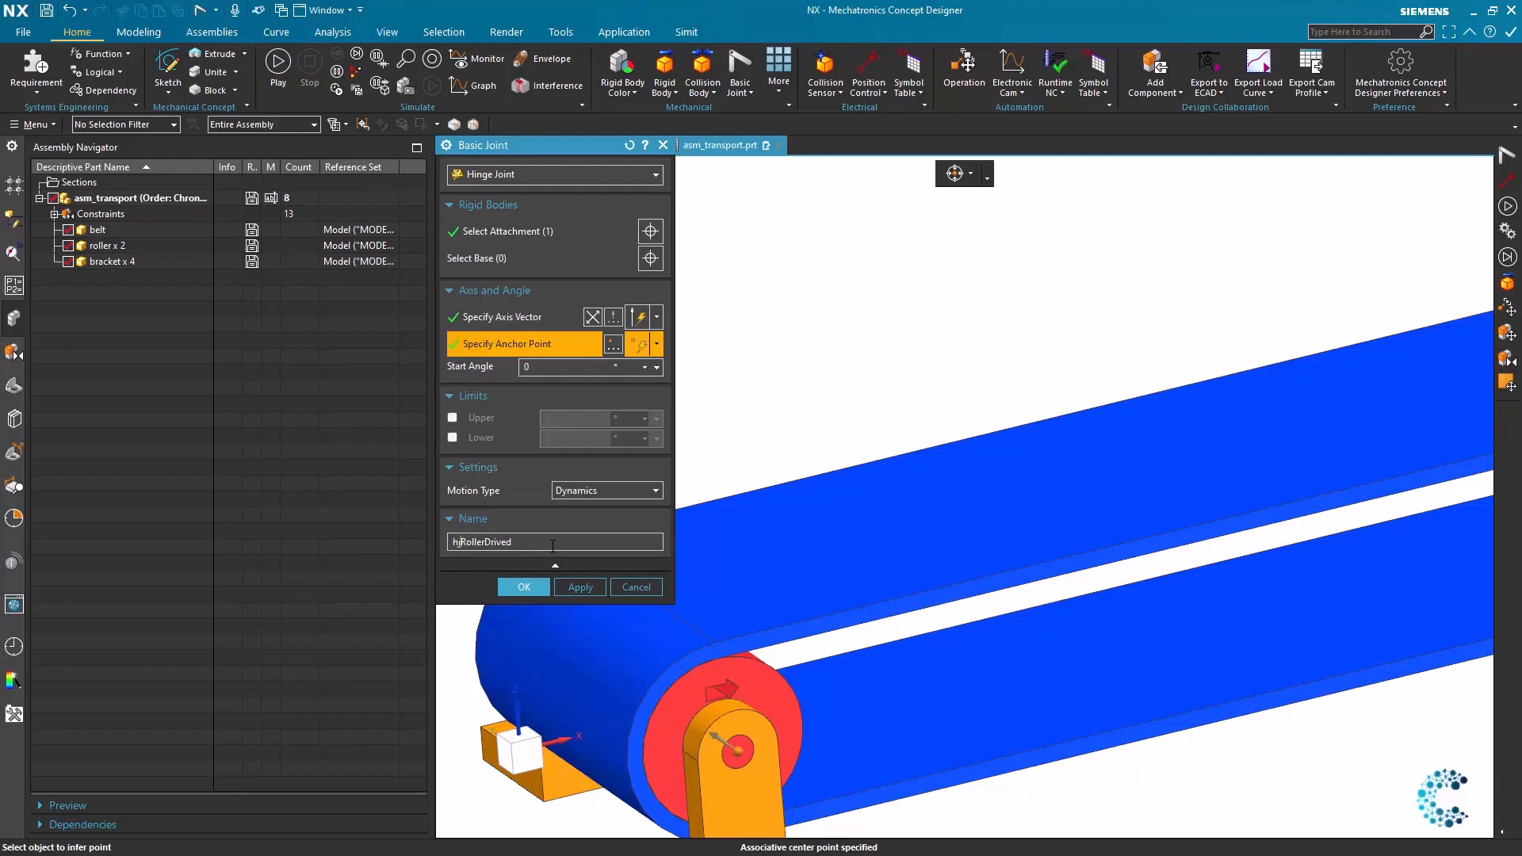
click(591, 586)
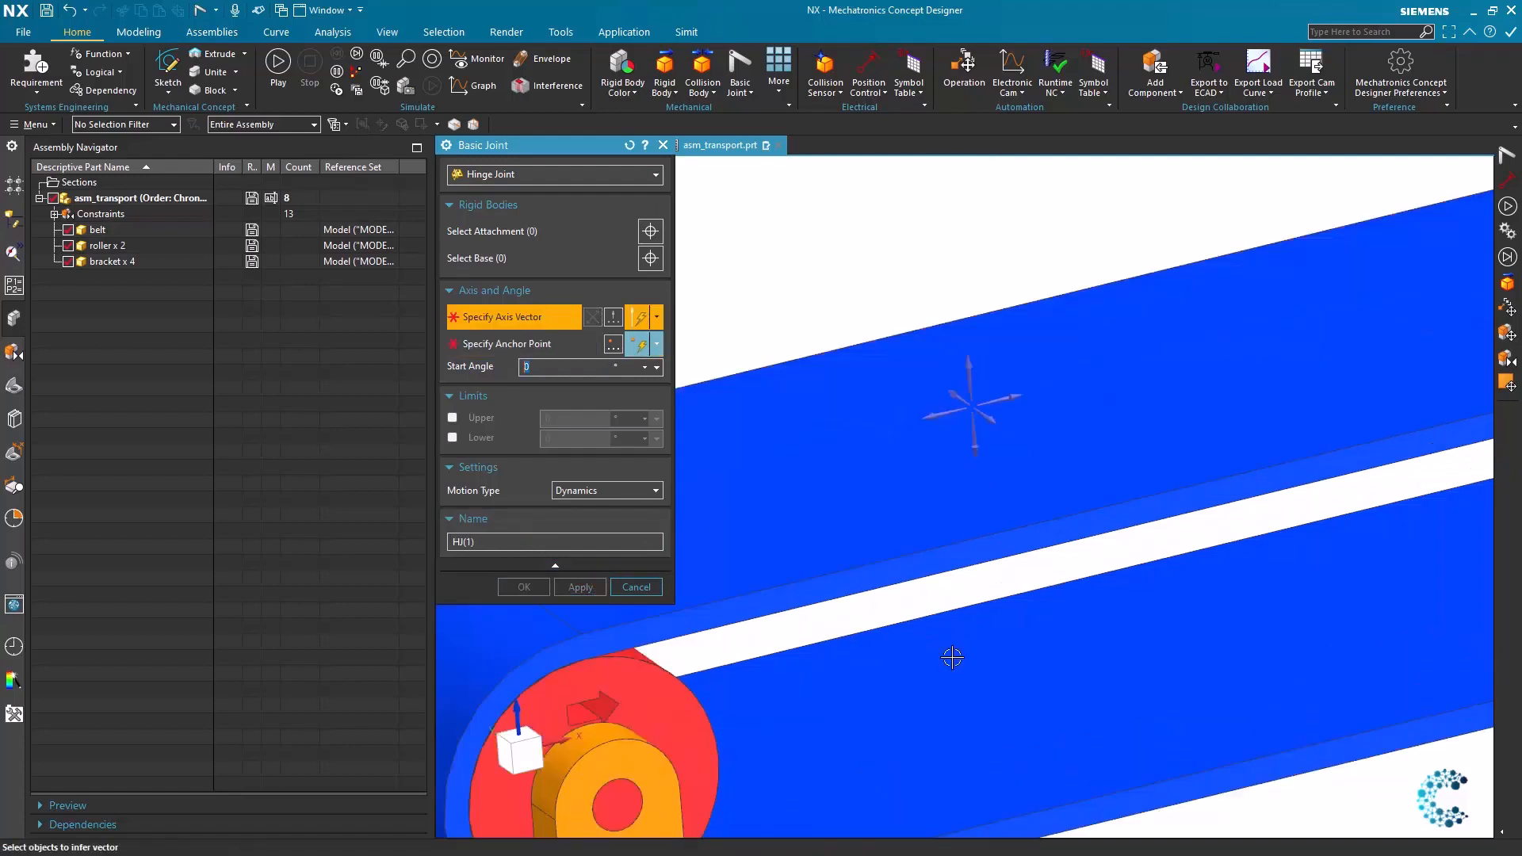
Create a hinge joint named hjRoller attaching rbRoller, with its axis along the roller and its anchor at the shaft centre.
scroll(954, 646, down, 10)
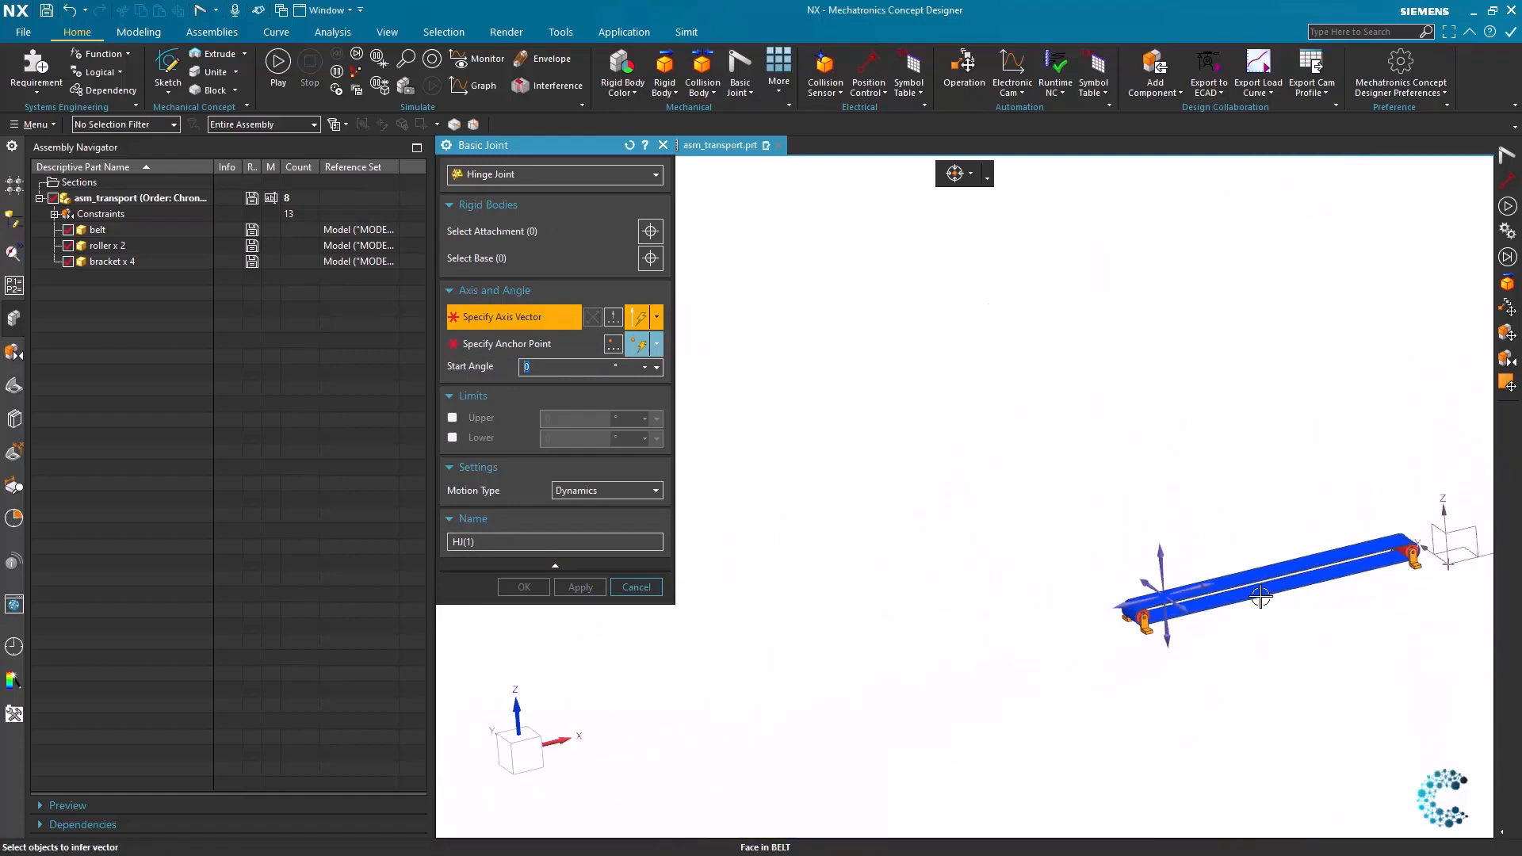
scroll(1404, 542, up, 6)
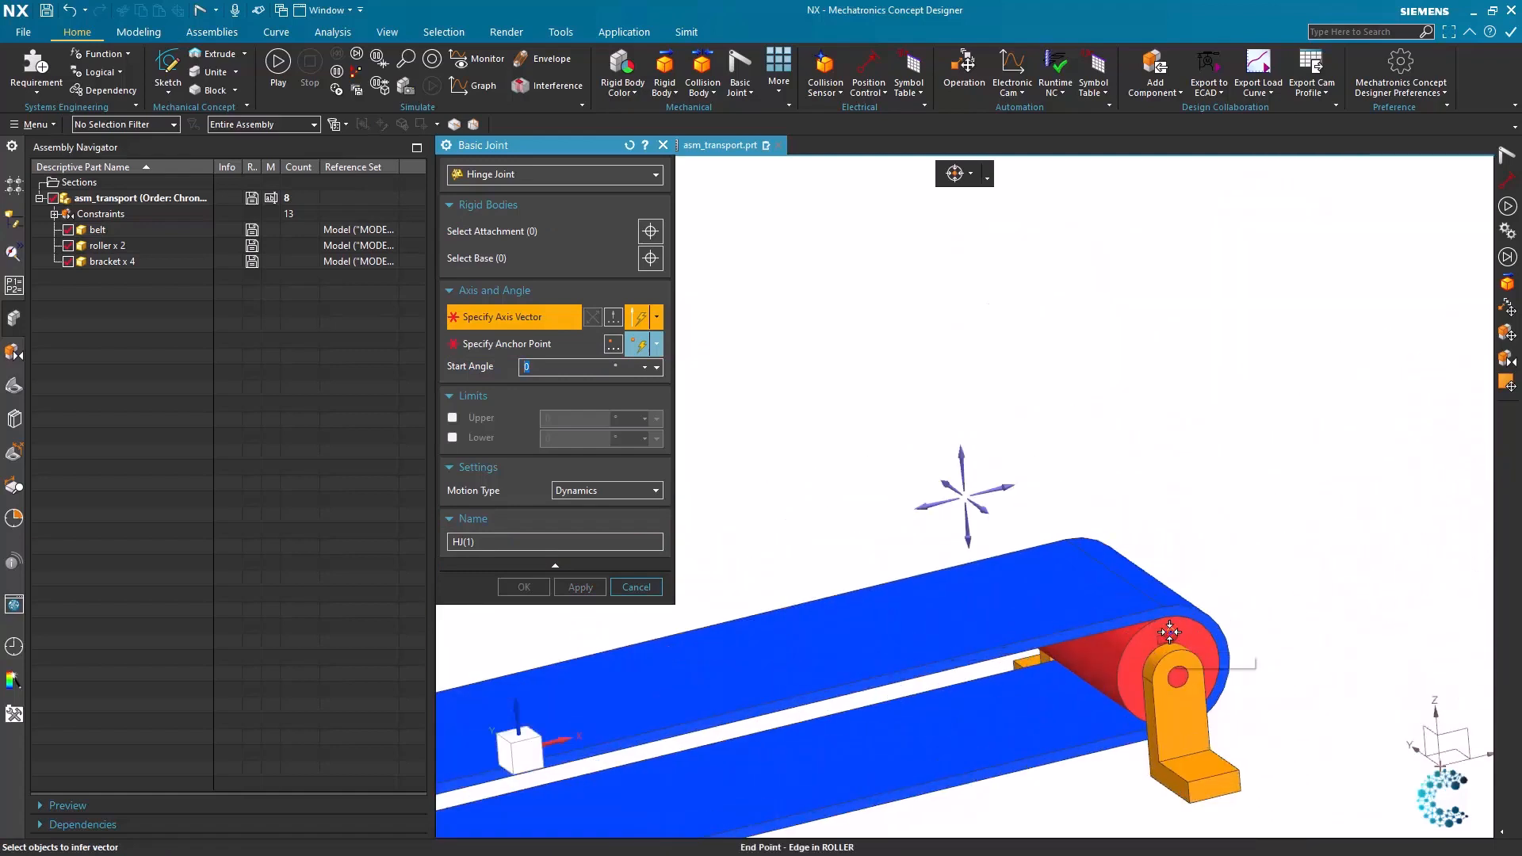
click(488, 205)
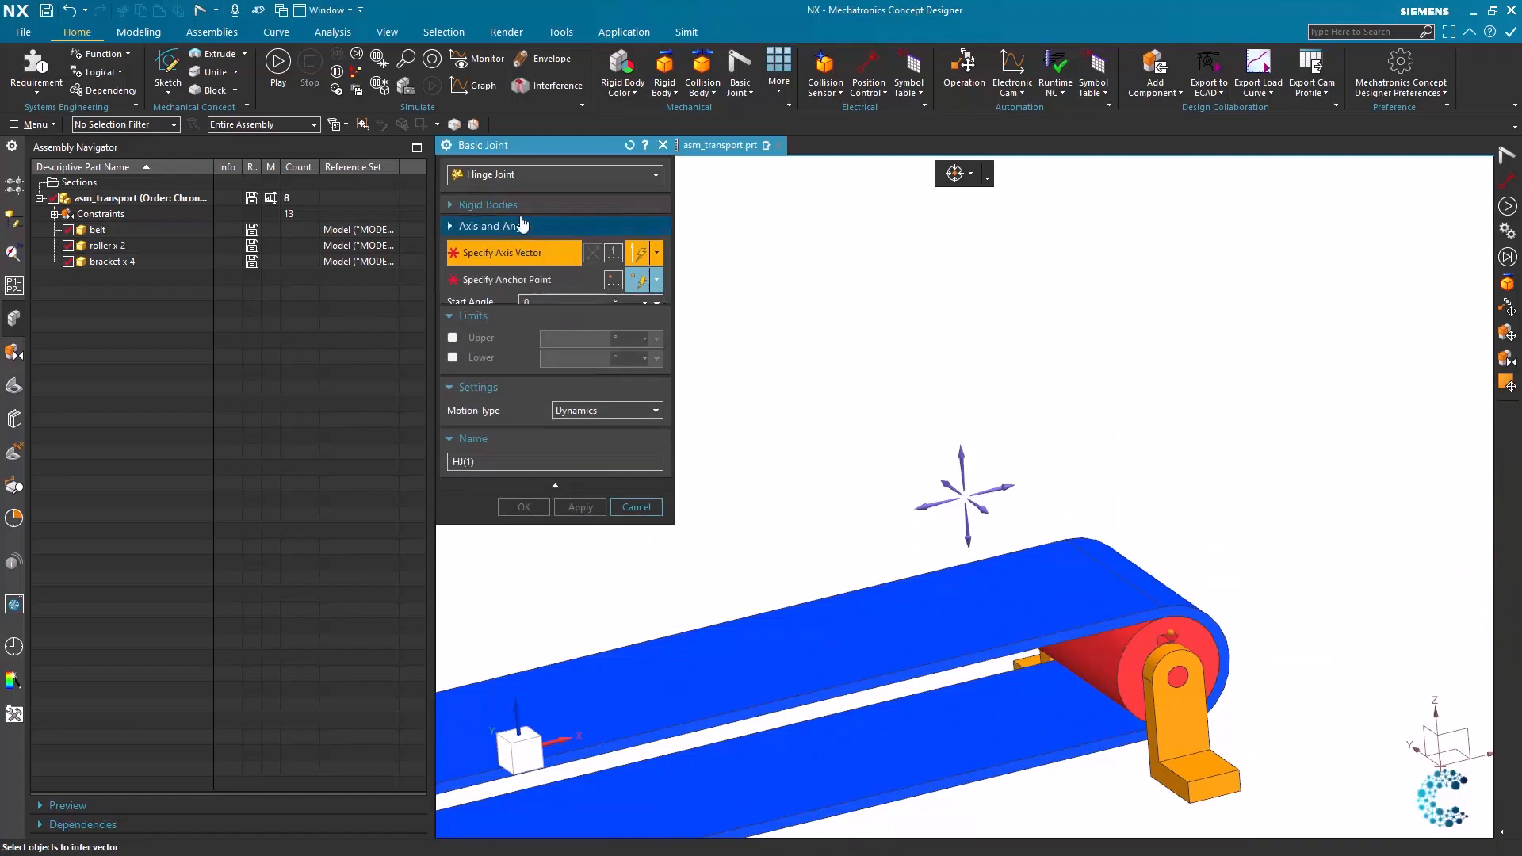
click(500, 226)
click(510, 211)
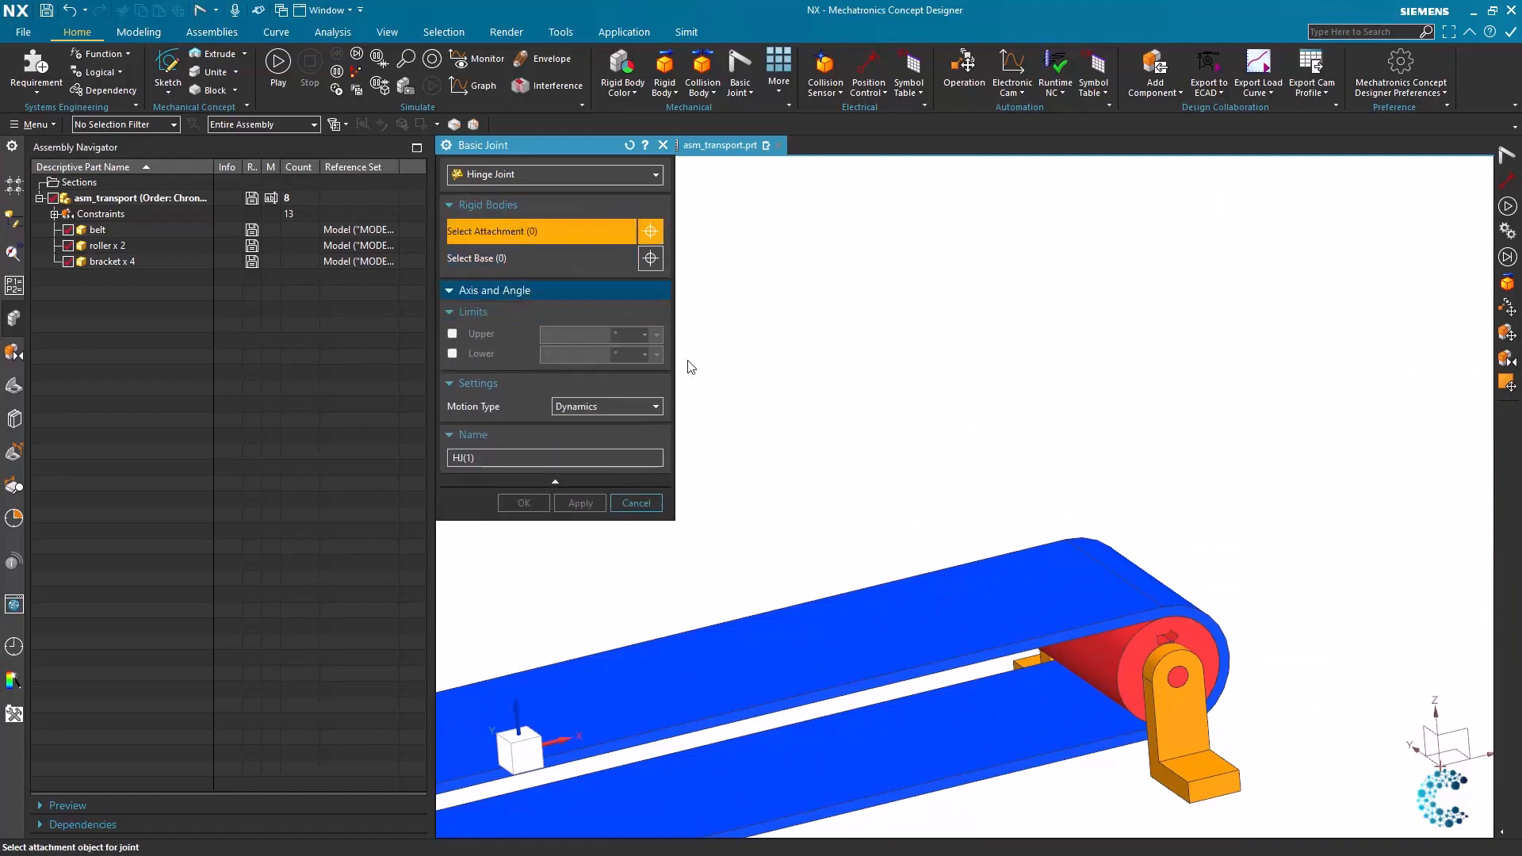
click(500, 290)
click(1204, 635)
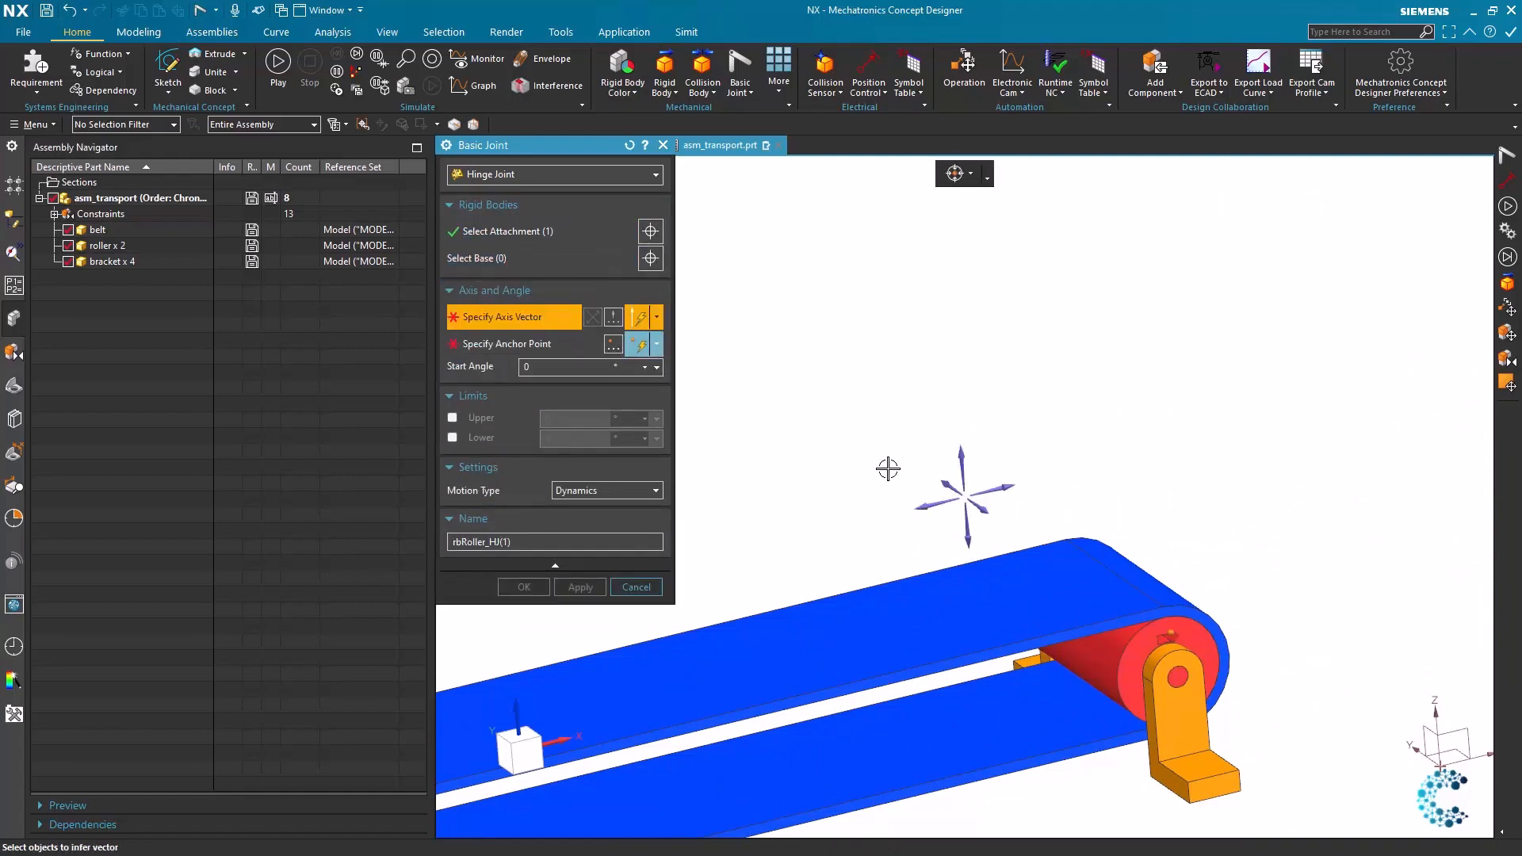
click(944, 482)
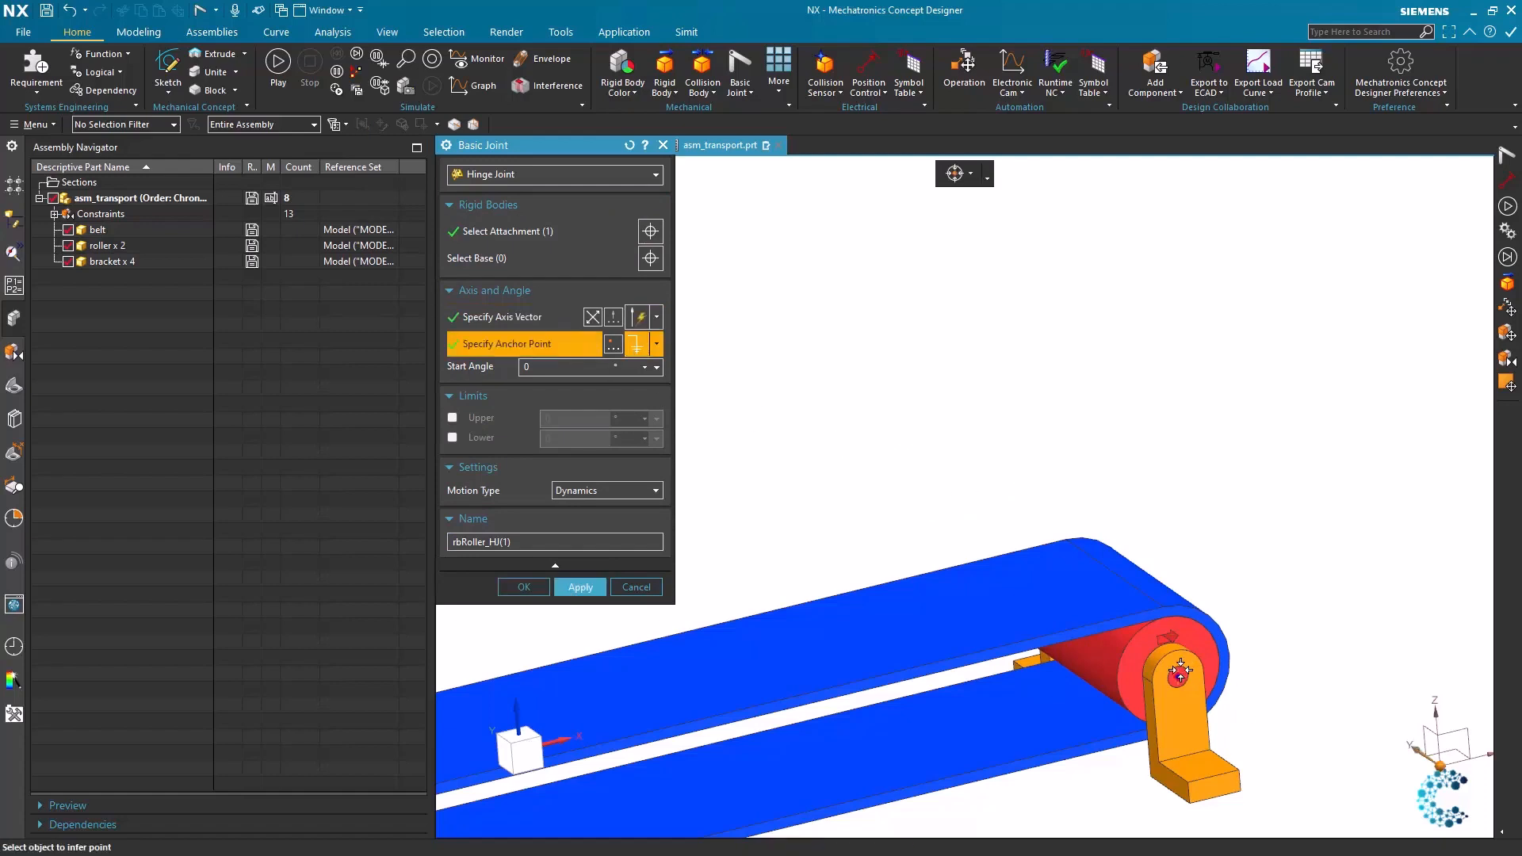
click(1224, 711)
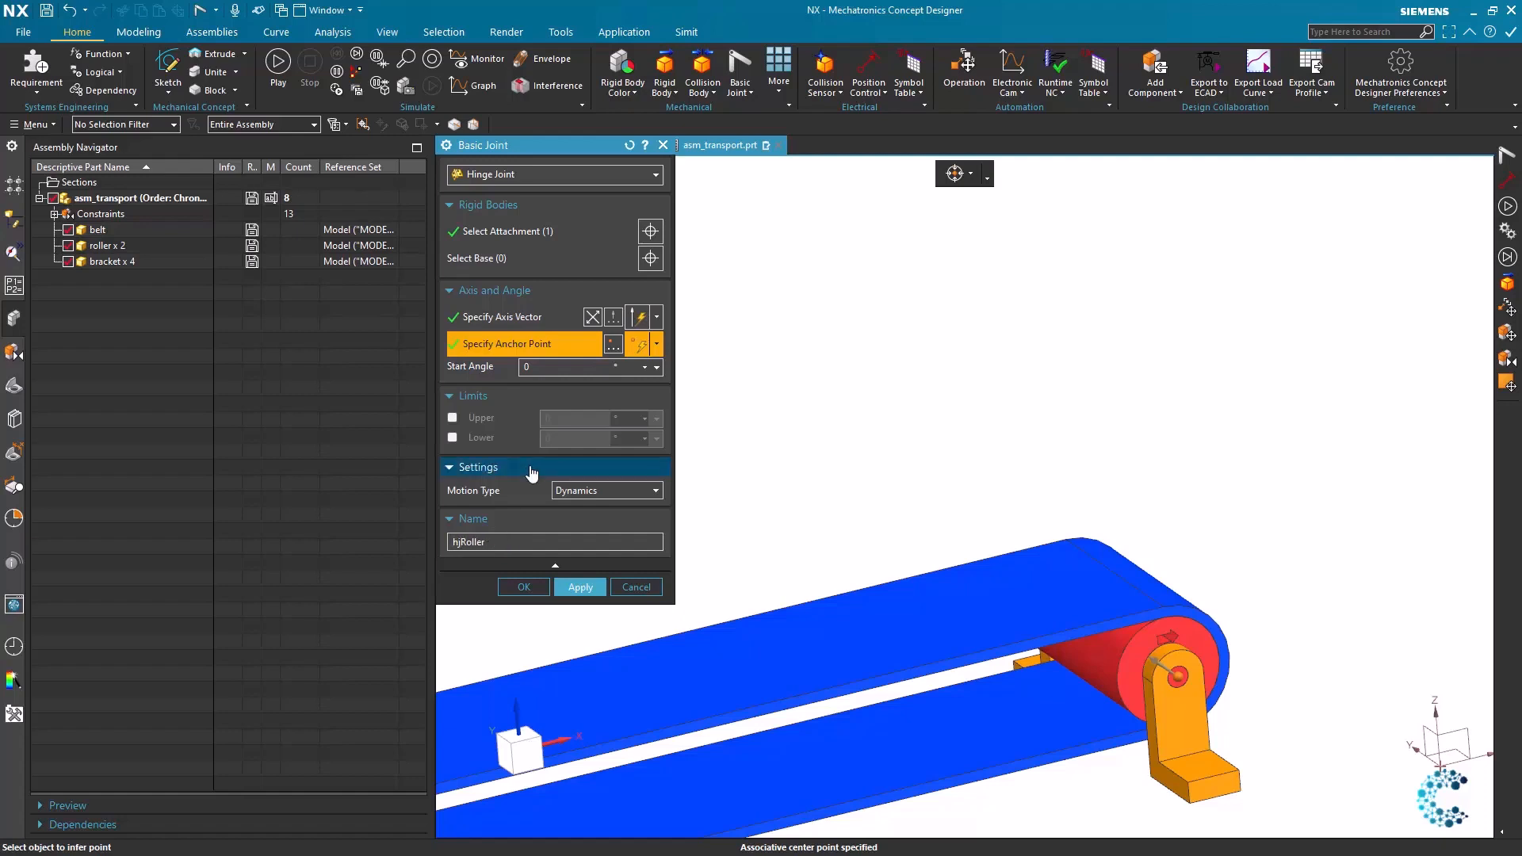
click(523, 587)
Run the simulation to check how the driven roller turns on its hinge joint, and stop it.
scroll(1319, 571, down, 5)
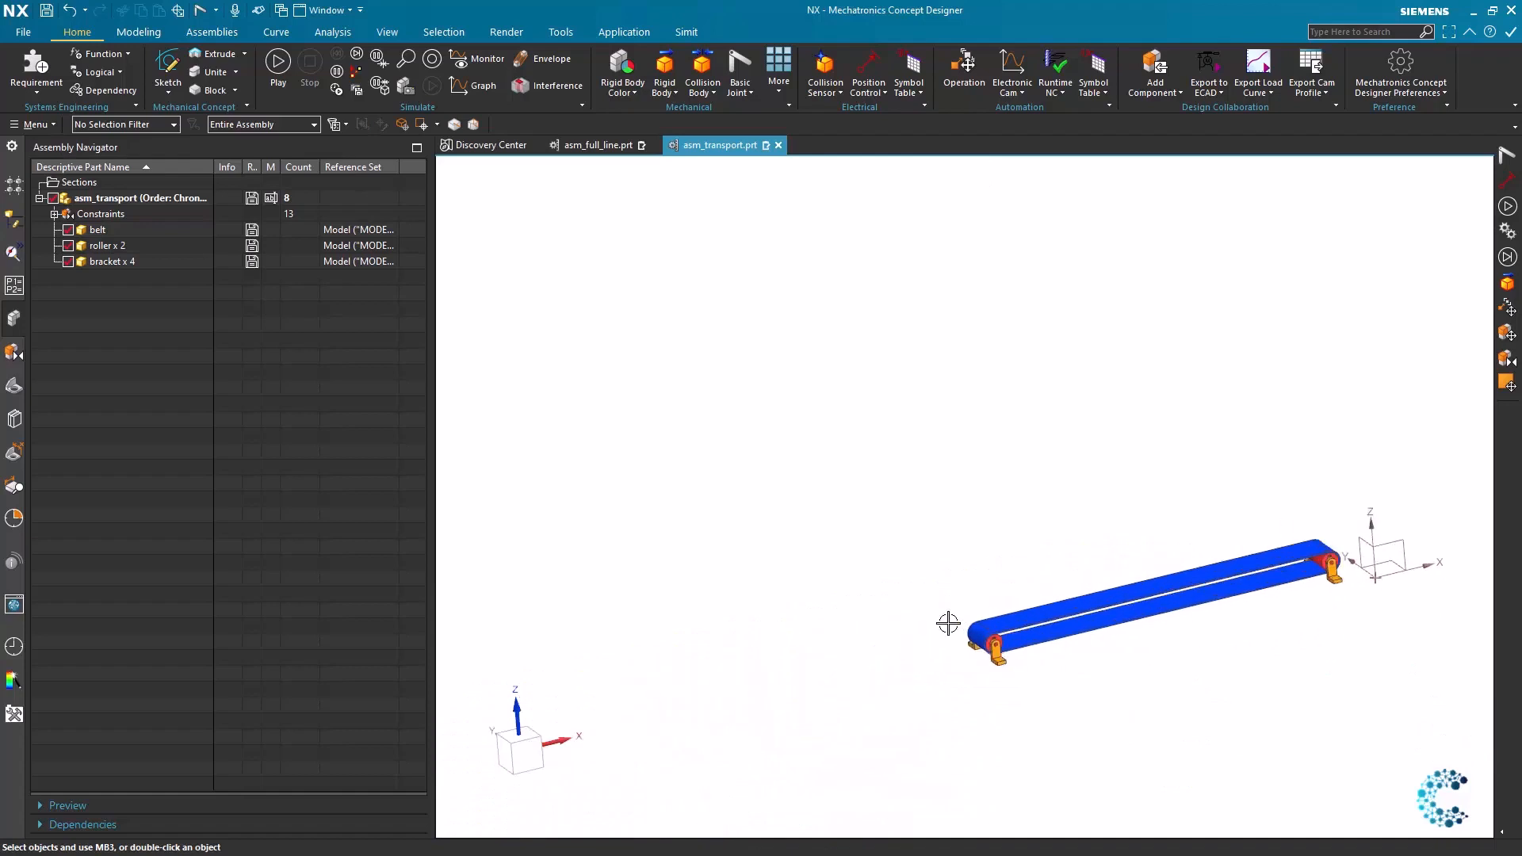
scroll(1142, 673, up, 3)
scroll(1141, 673, down, 3)
scroll(1303, 649, up, 4)
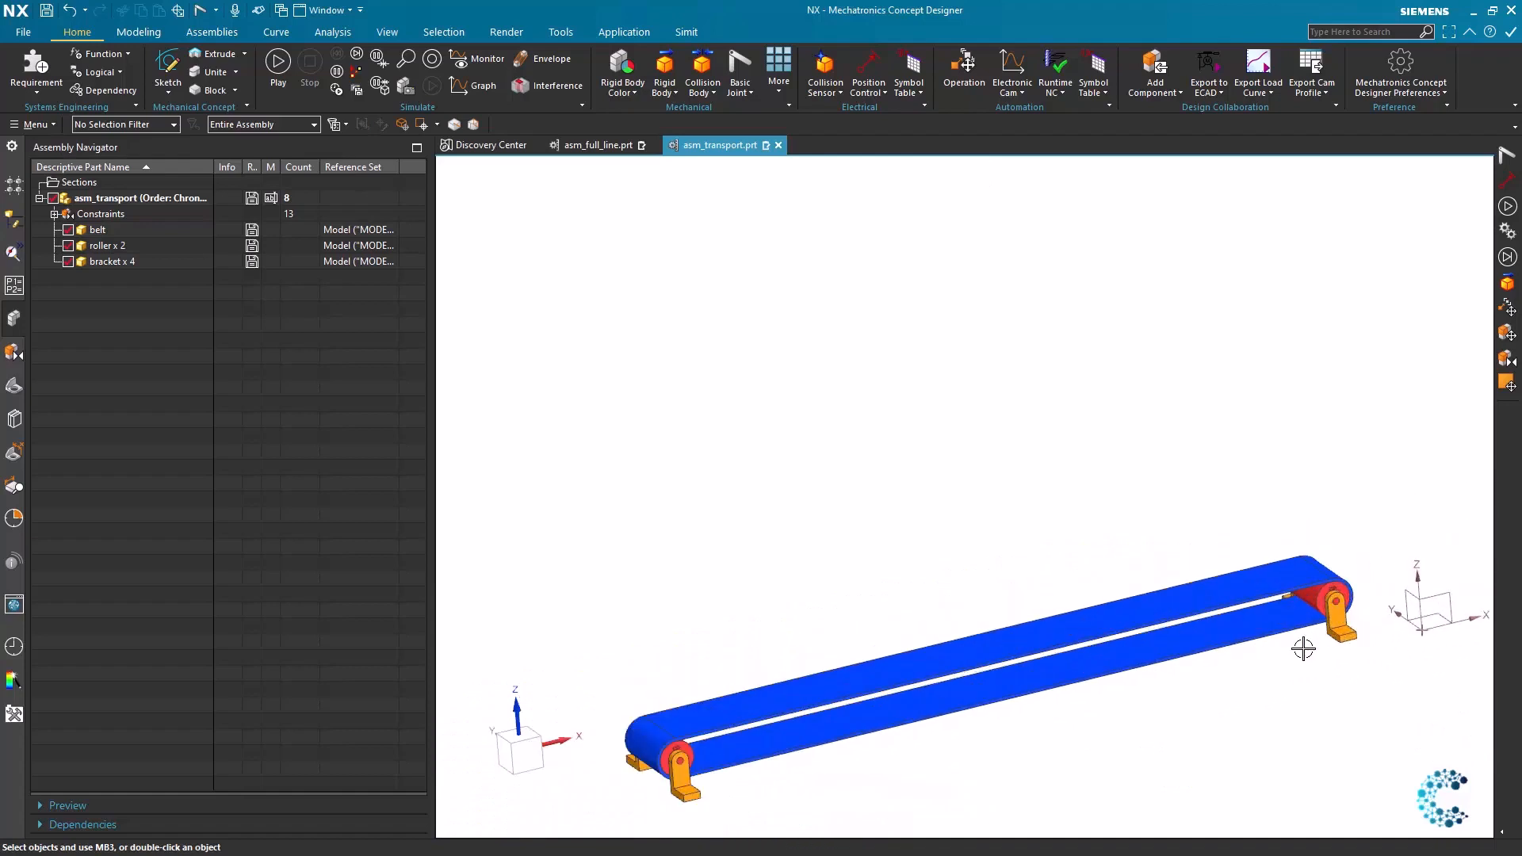
shift+middle_drag(1179, 666, 1164, 428)
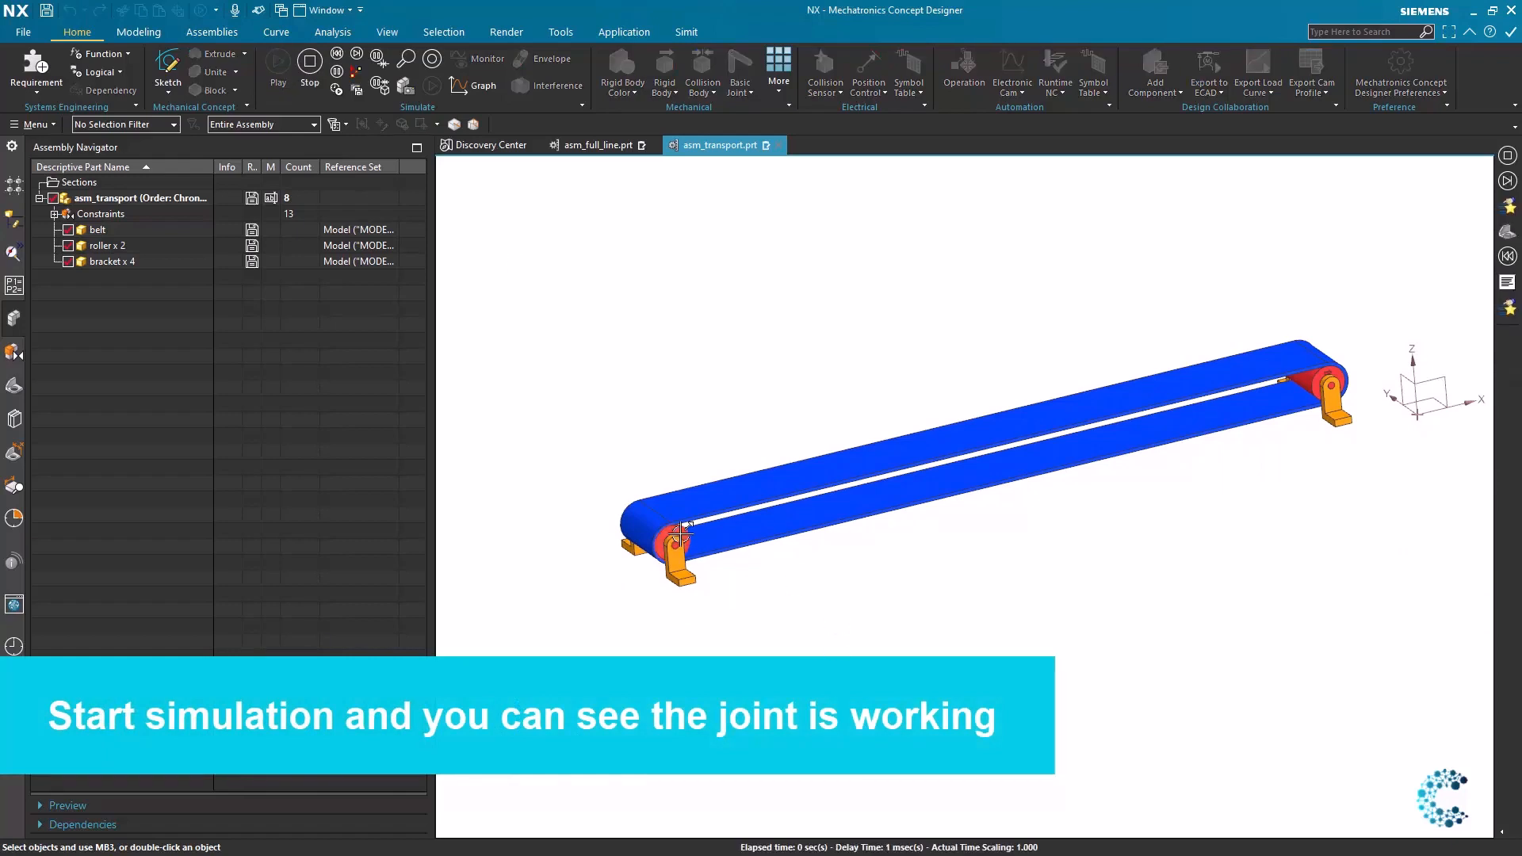
scroll(681, 534, up, 5)
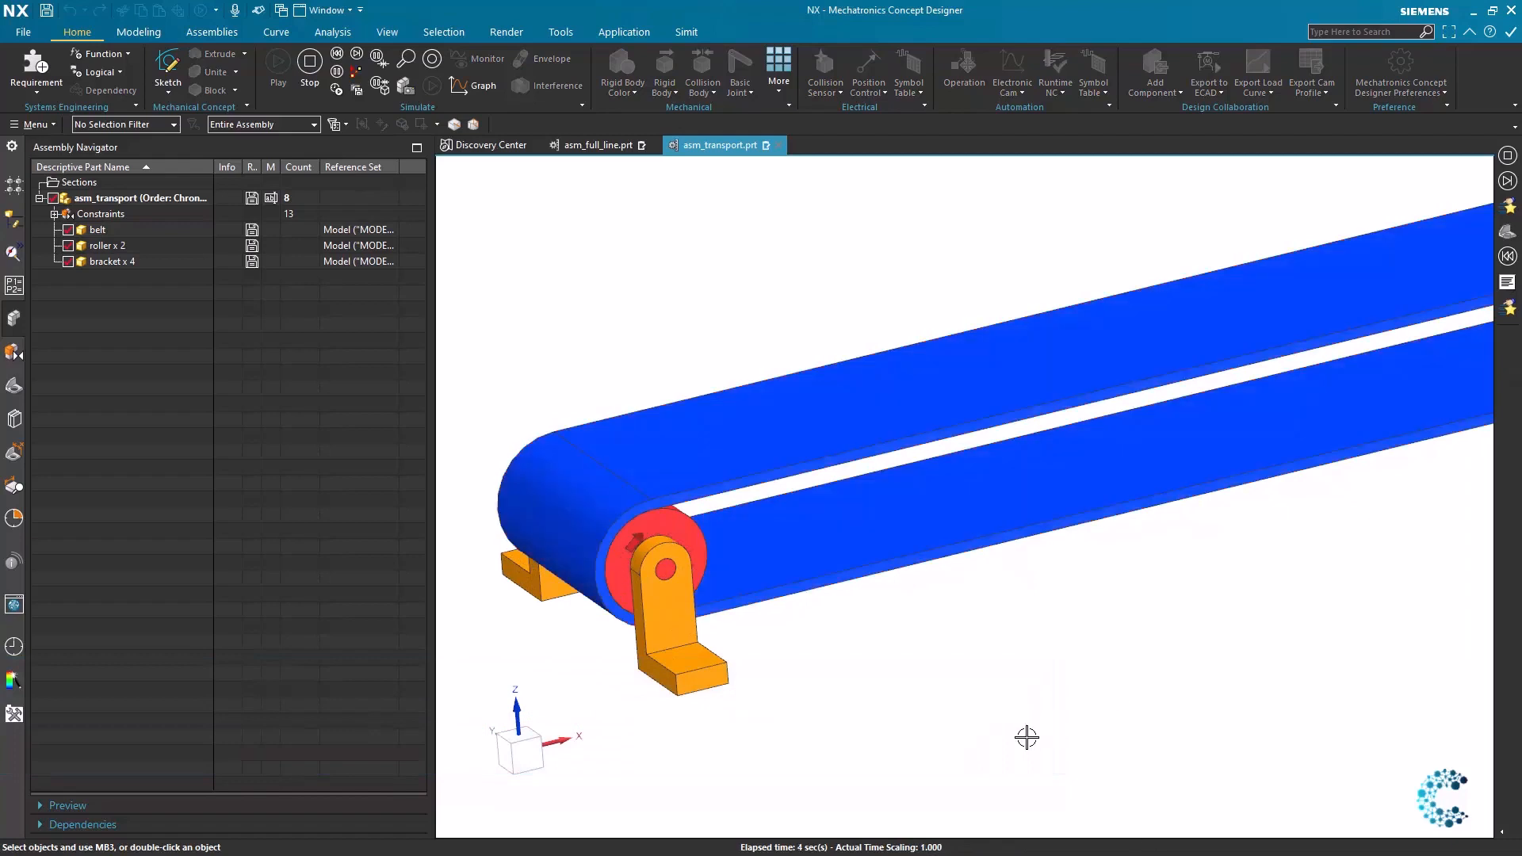
scroll(883, 608, down, 5)
scroll(886, 607, down, 5)
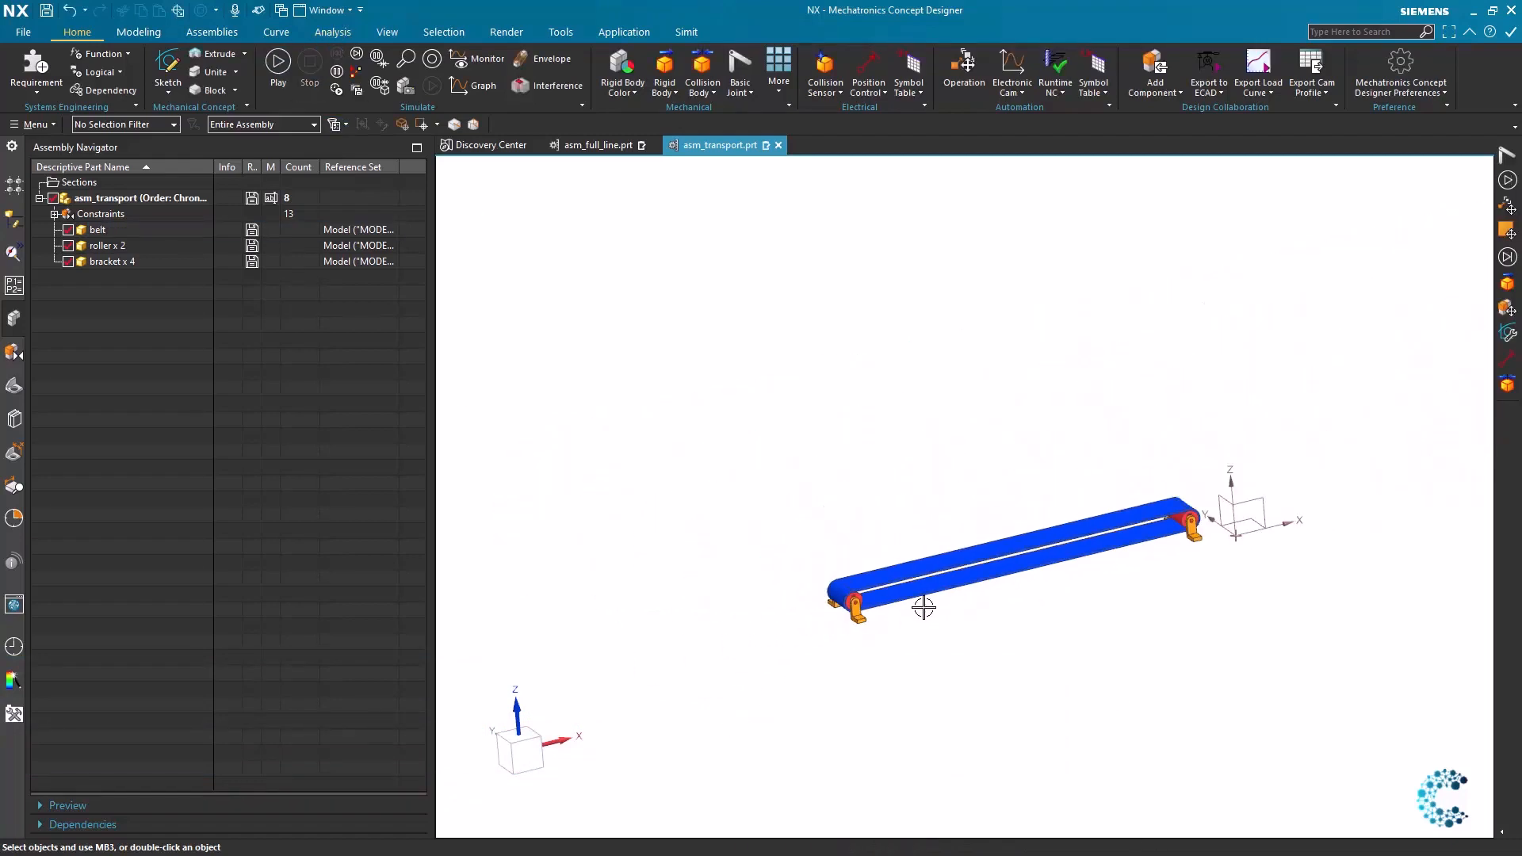
Create a gear coupler named Gear with hinge joint hjRollerDrived as master and hjRoller as slave.
scroll(917, 613, up, 5)
scroll(952, 598, down, 3)
click(790, 89)
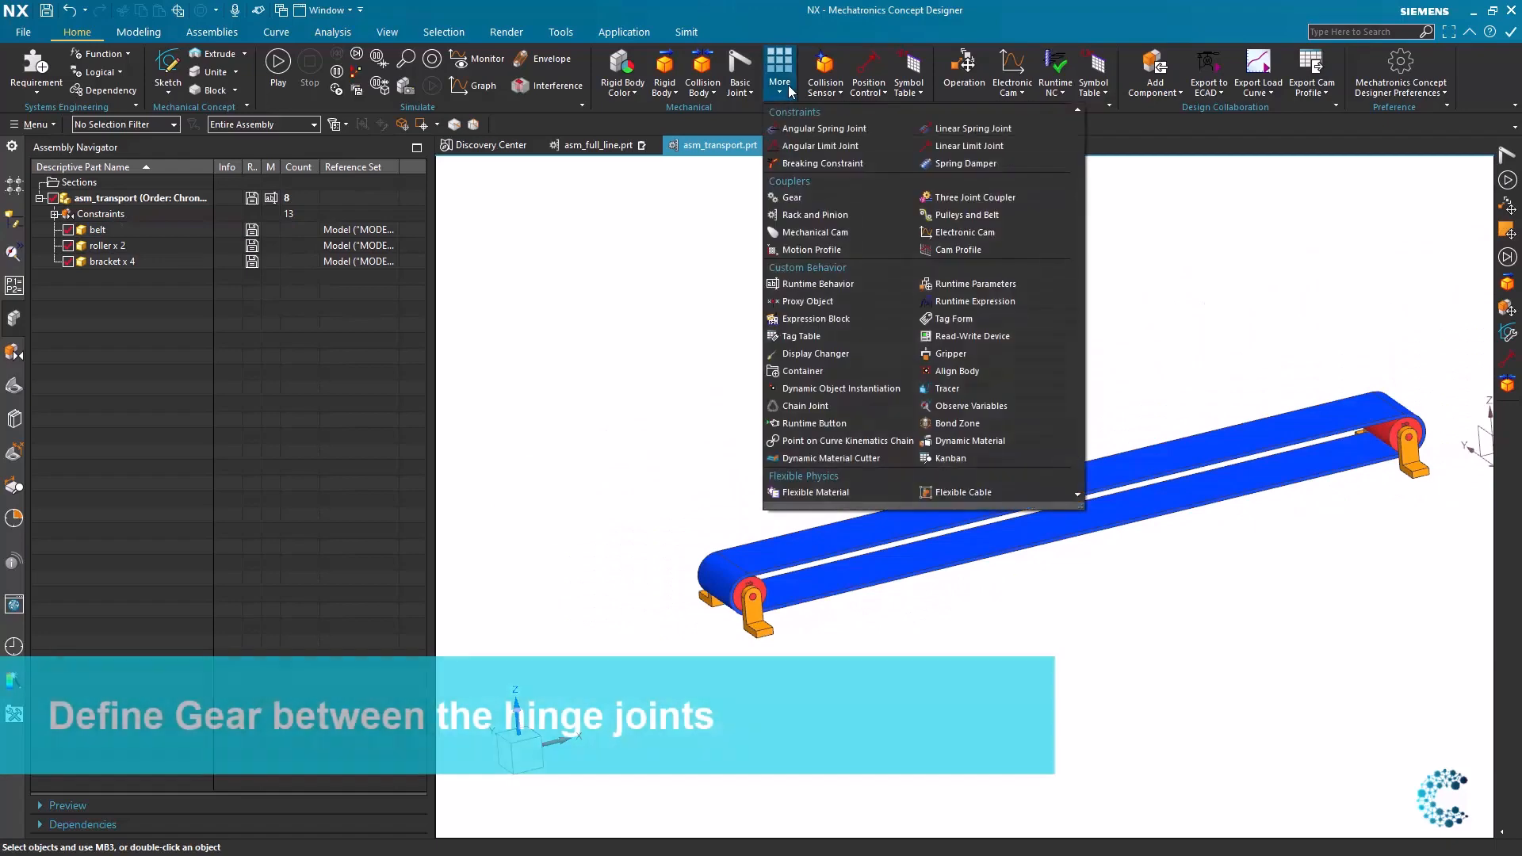
click(863, 211)
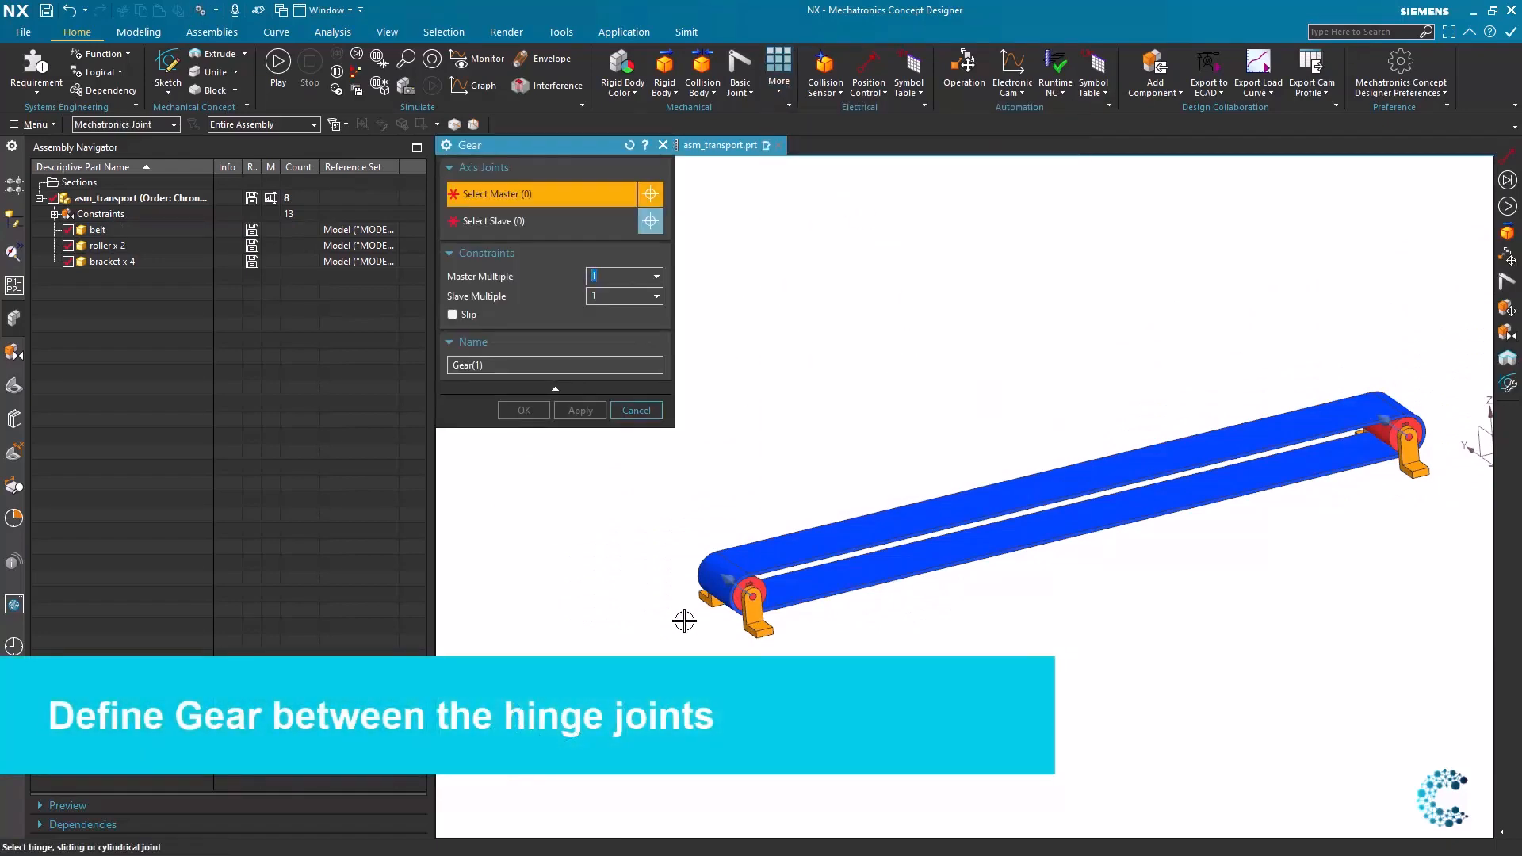
scroll(737, 582, up, 2)
click(726, 582)
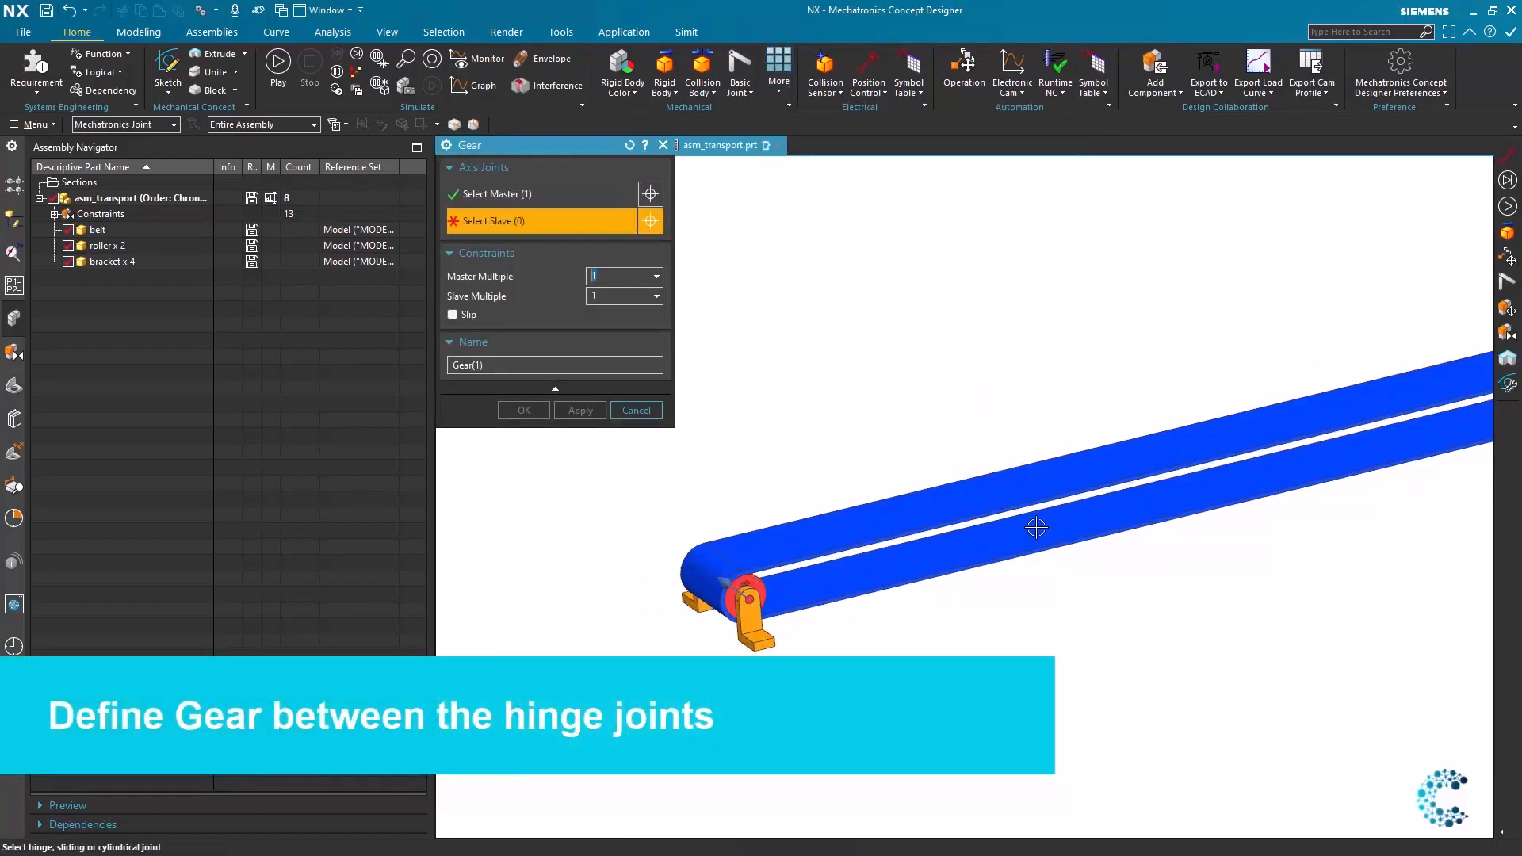
scroll(1036, 526, down, 3)
click(1284, 454)
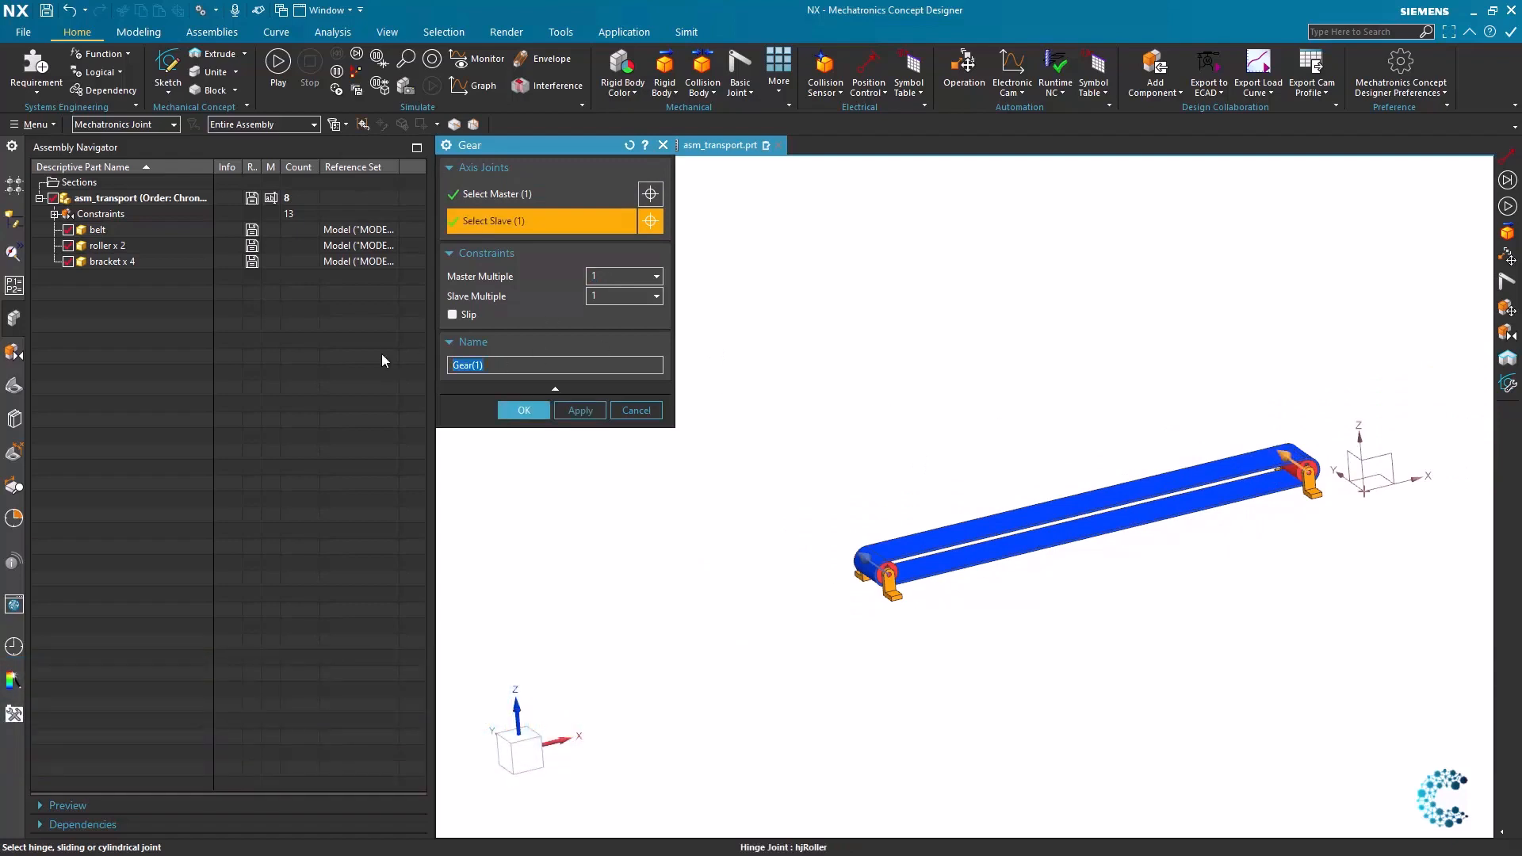
text(Gear)
click(524, 410)
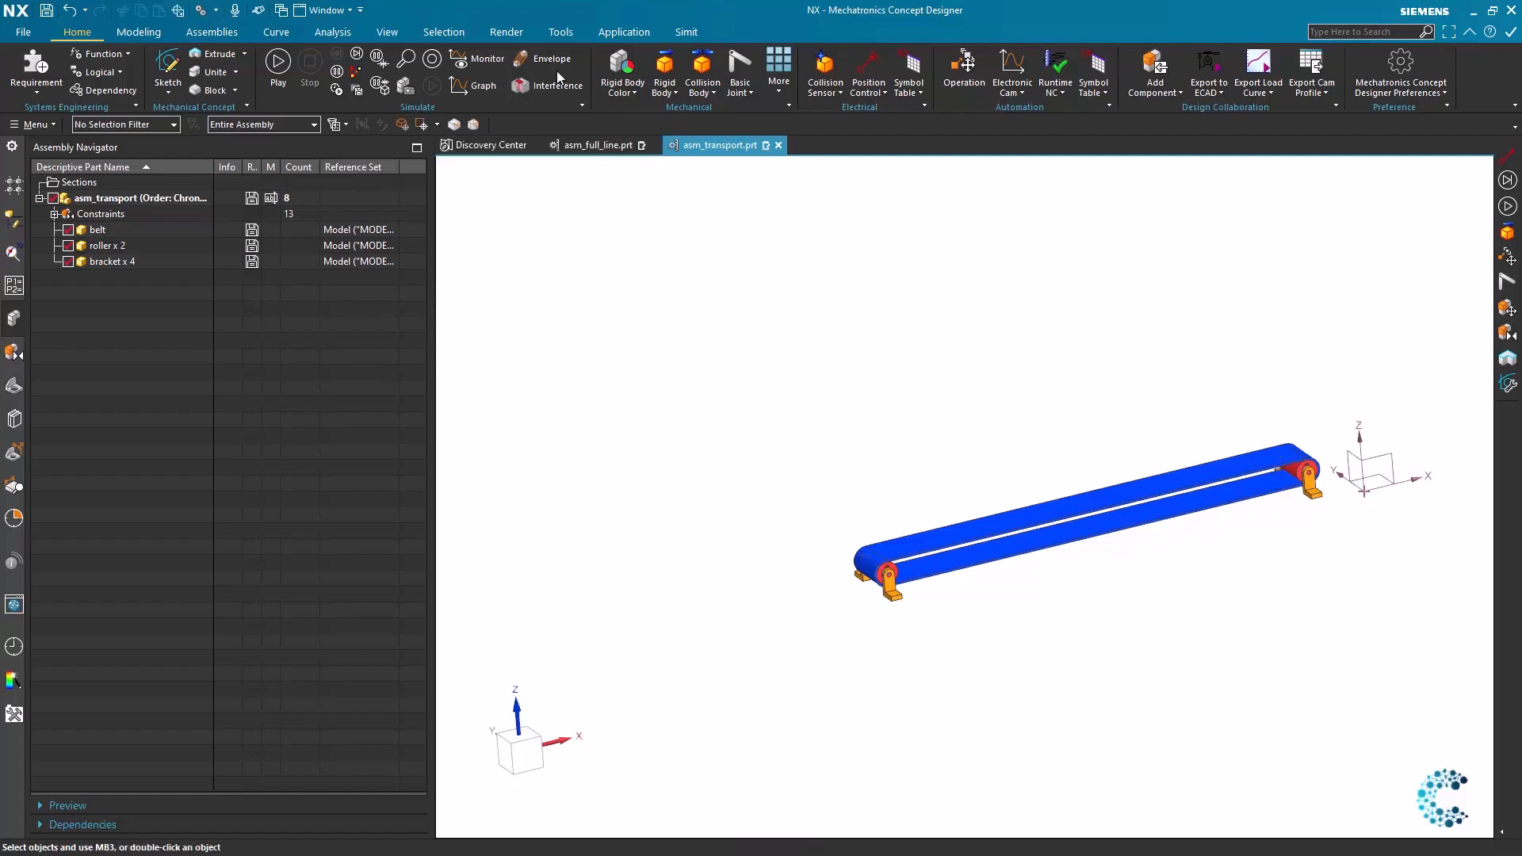
Run the simulation to check how the two gear-coupled rollers turn at both conveyor ends, and stop it.
click(273, 65)
scroll(886, 581, up, 2)
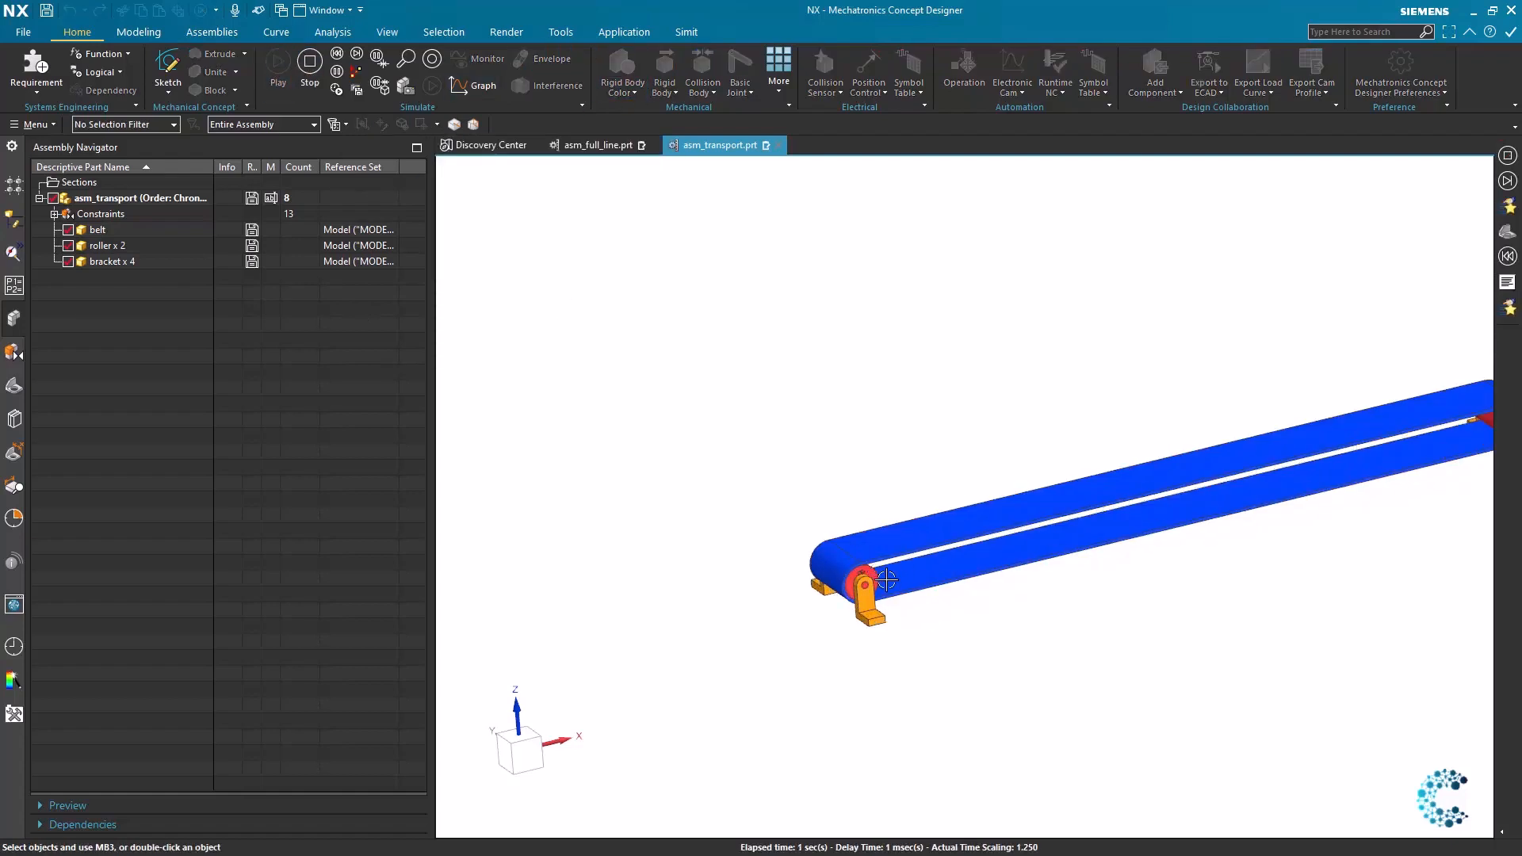
scroll(1172, 578, down, 4)
scroll(1250, 530, up, 2)
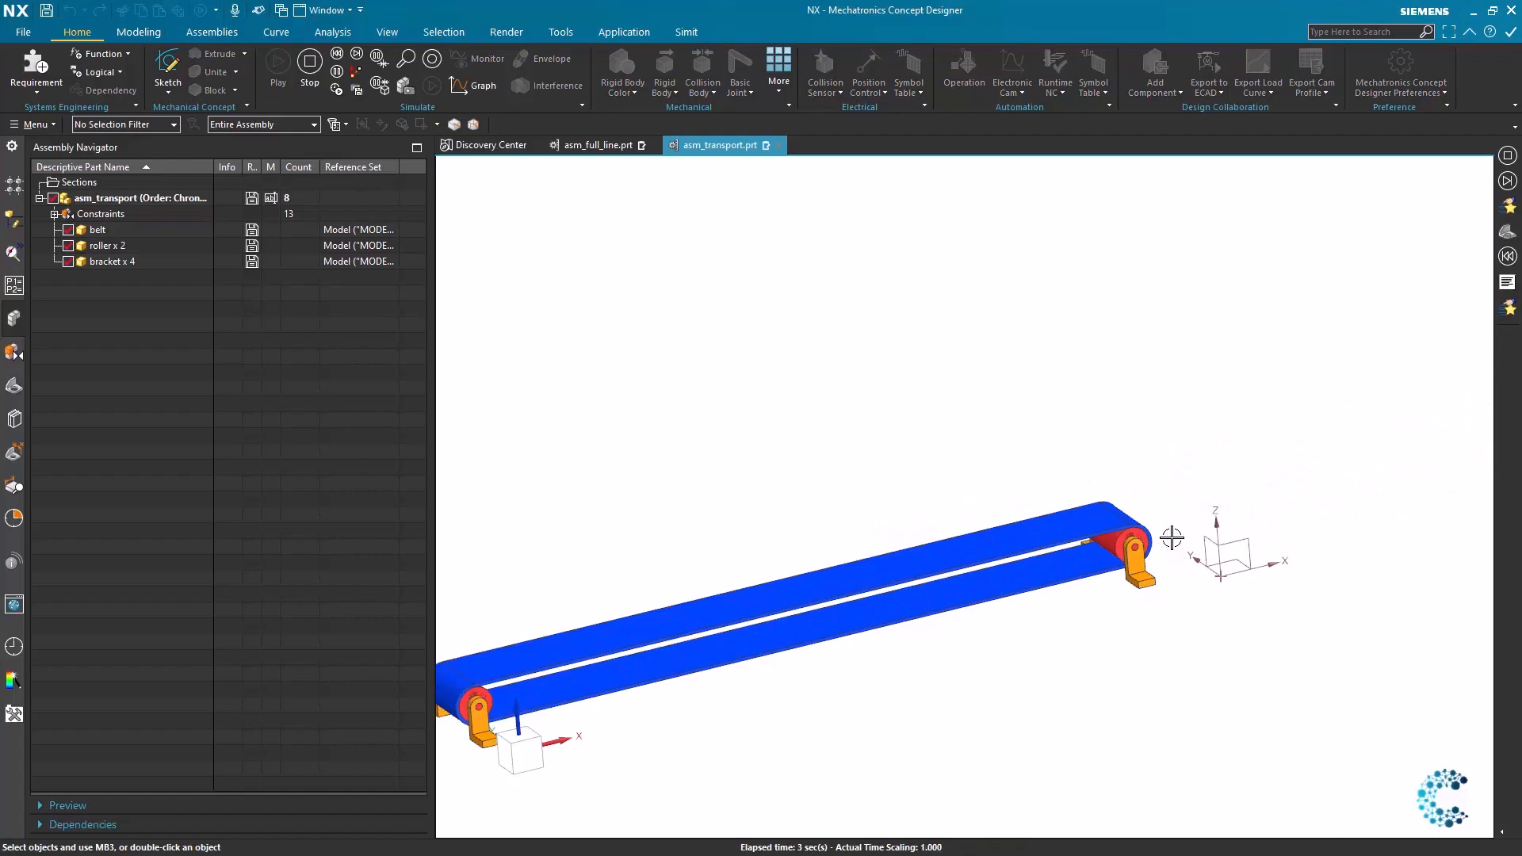
shift+middle_drag(1006, 608, 1183, 553)
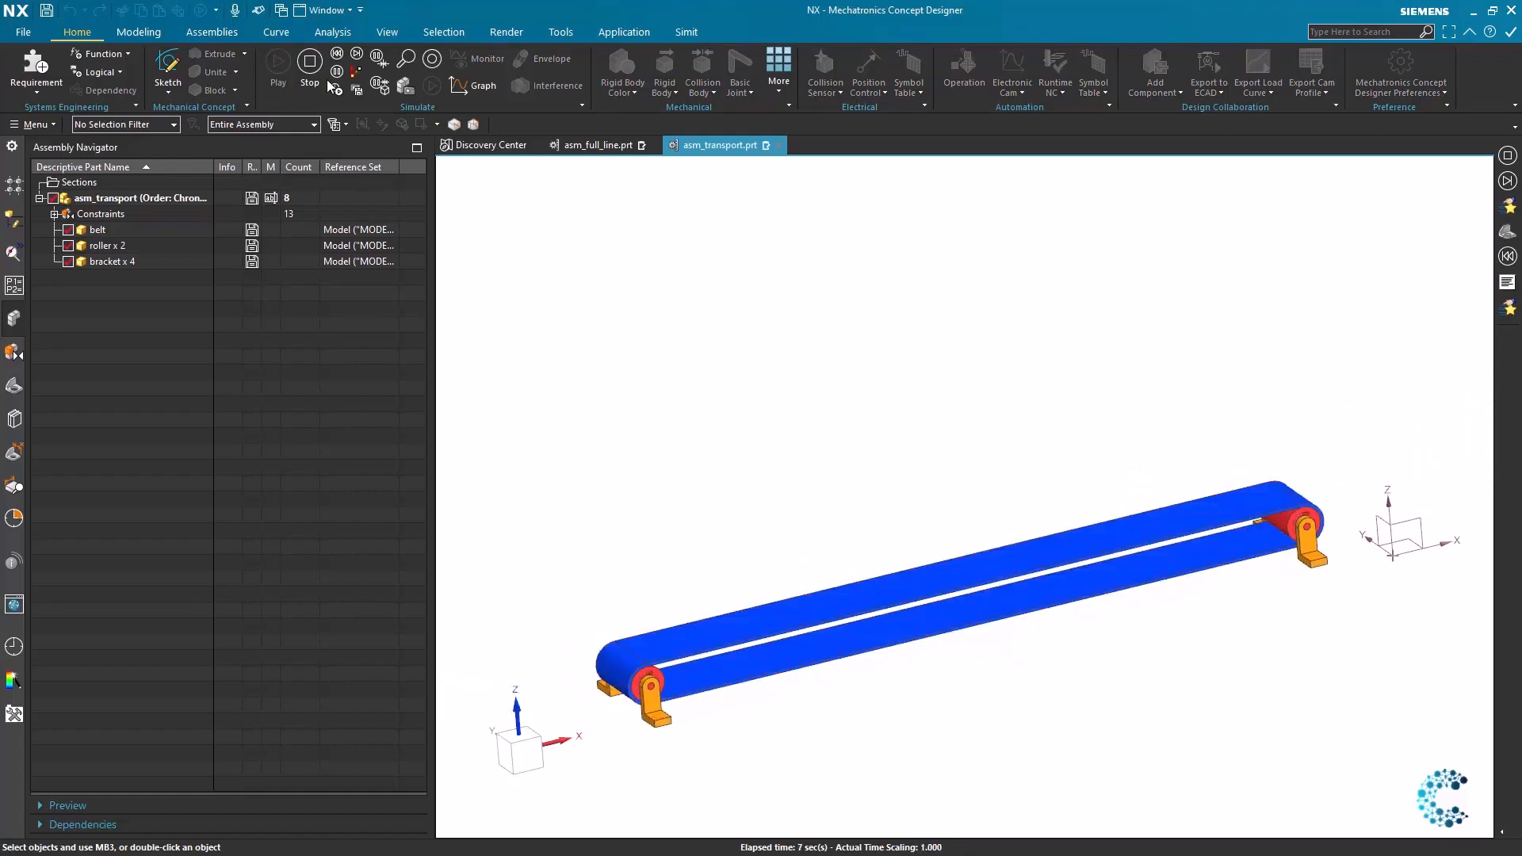
click(310, 65)
Create a speed control named scRollerDrived on hinge joint hjRollerDrived with a speed of 50 °/s.
click(884, 93)
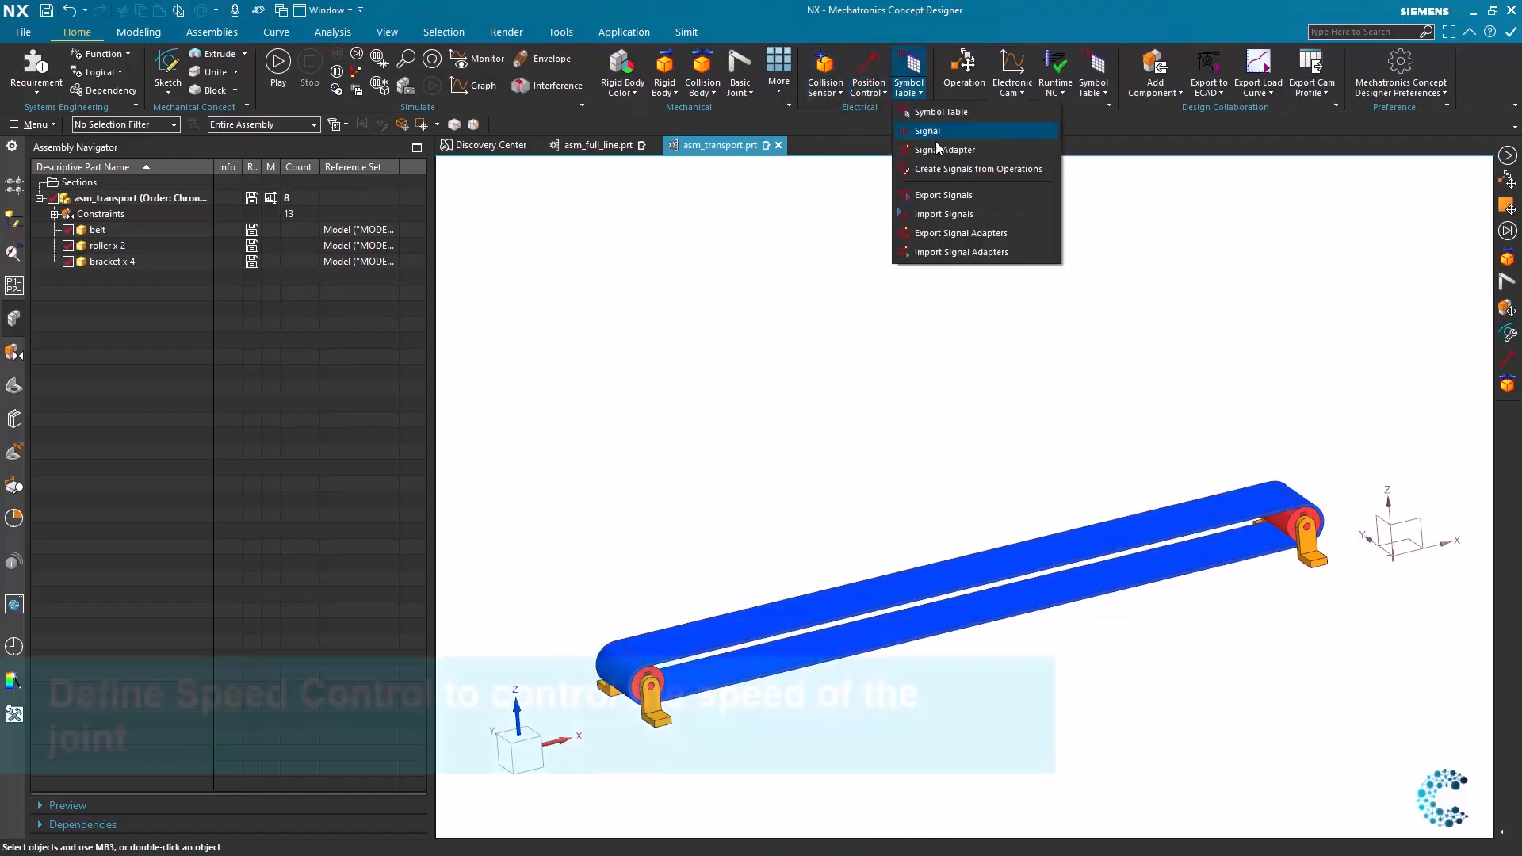
click(895, 149)
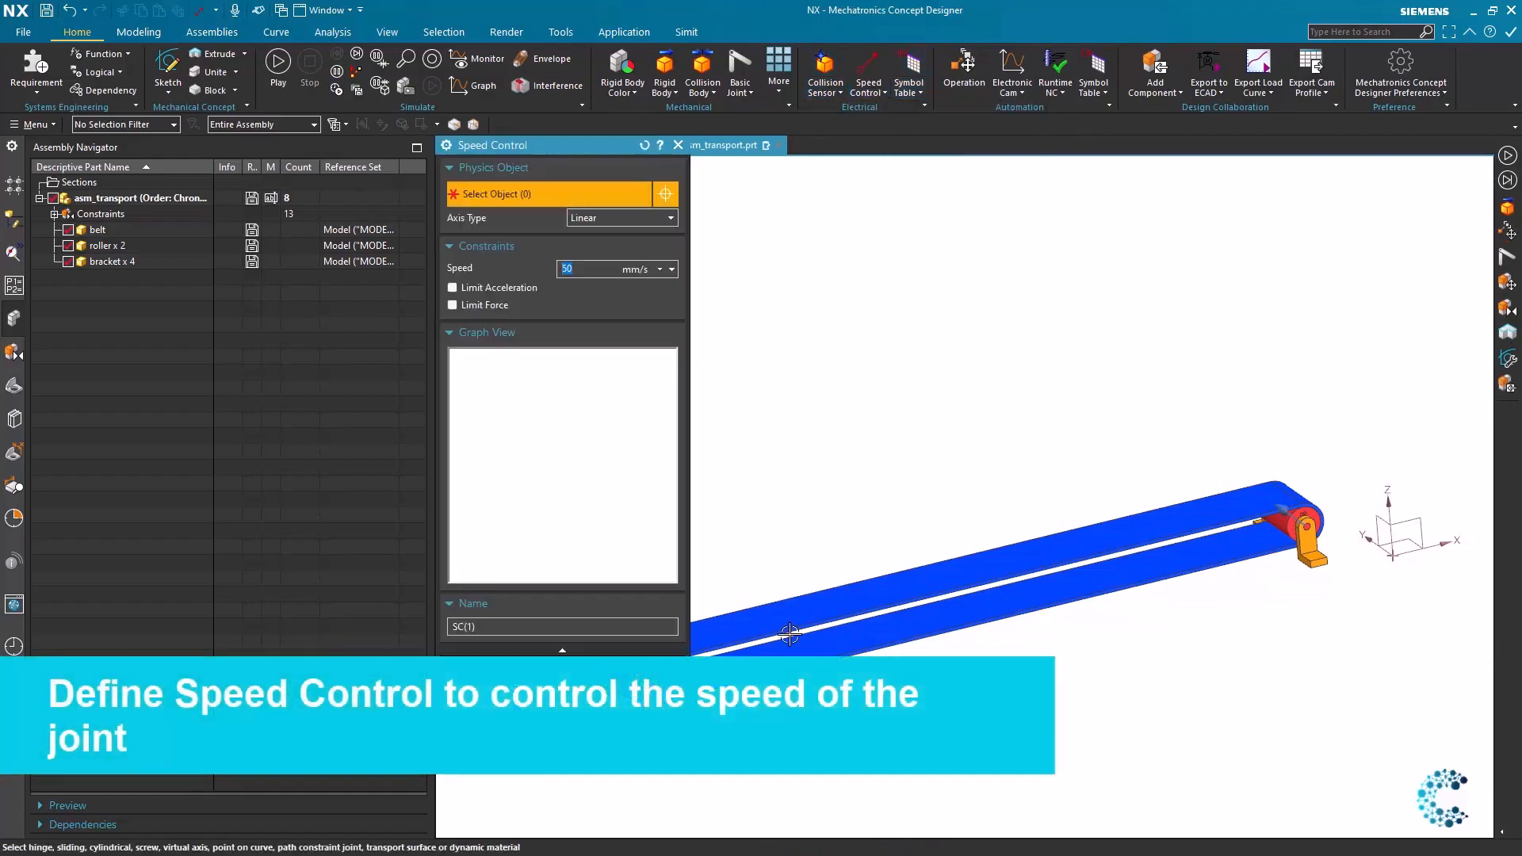
shift+middle_drag(773, 594, 970, 591)
click(832, 668)
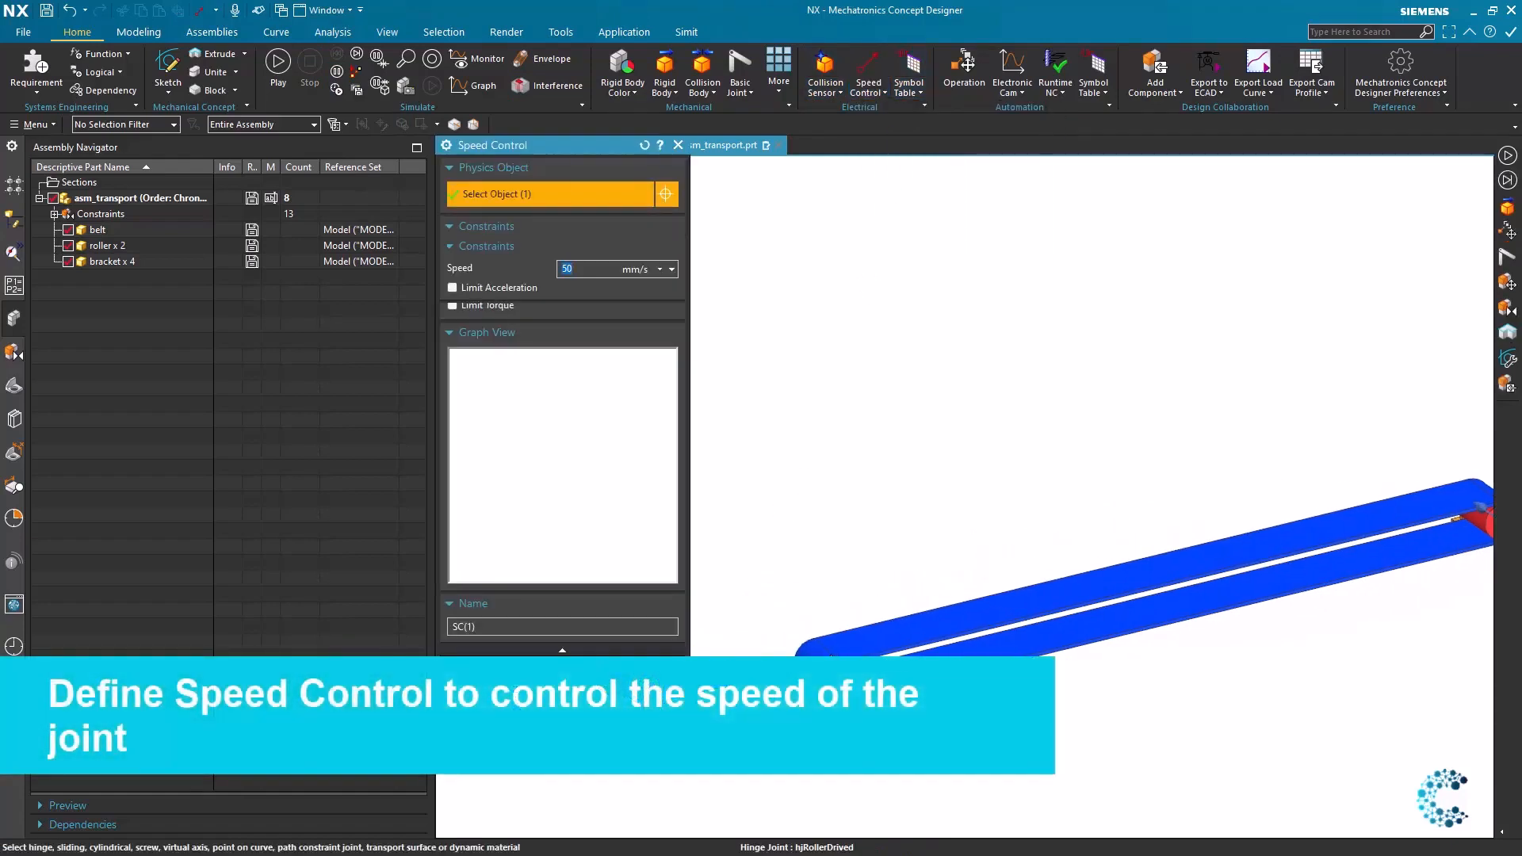
click(563, 607)
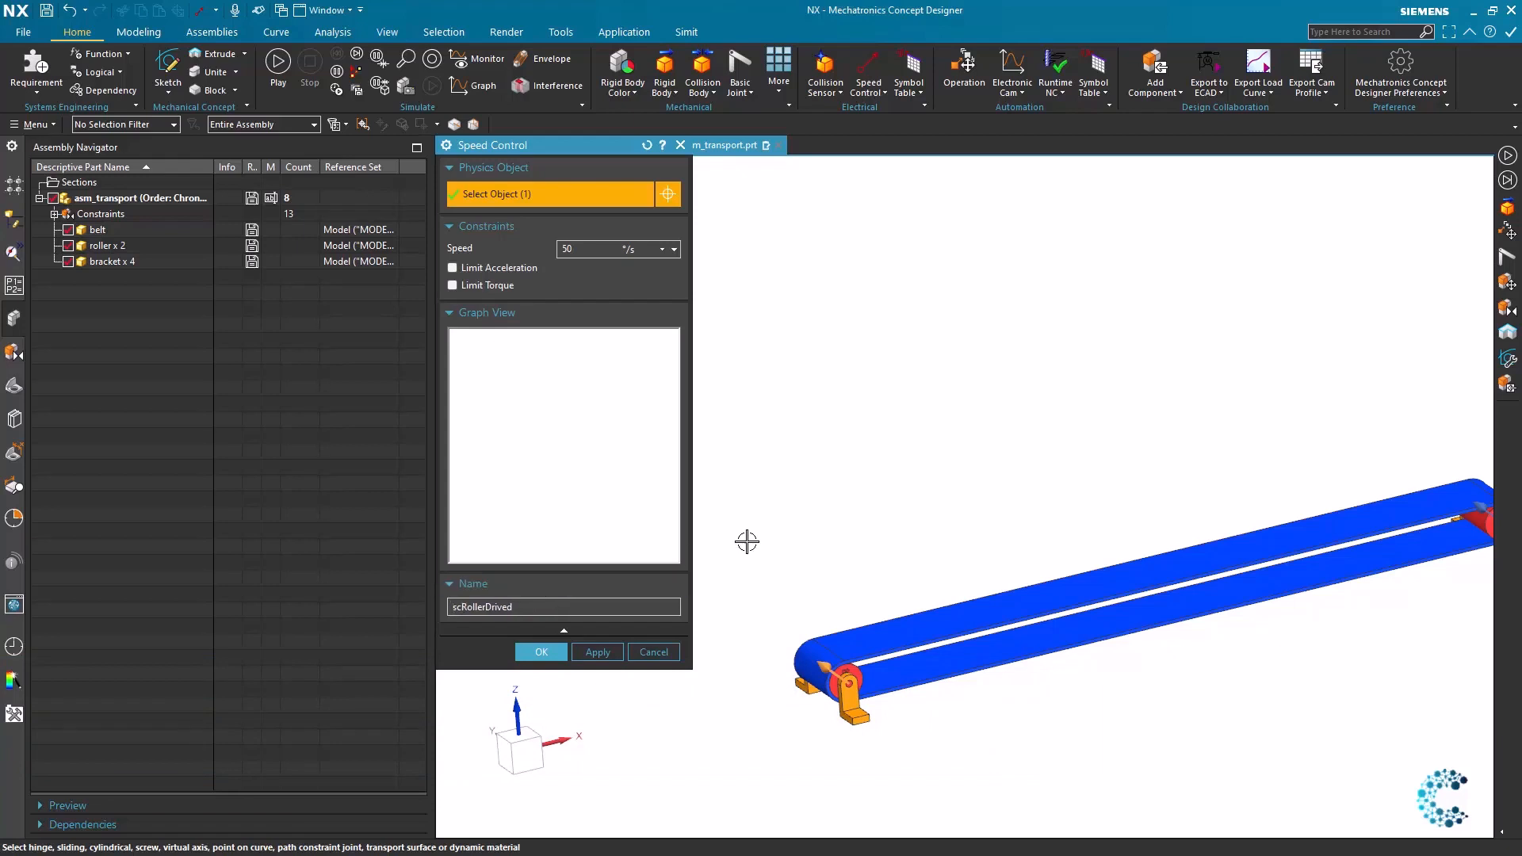
click(557, 654)
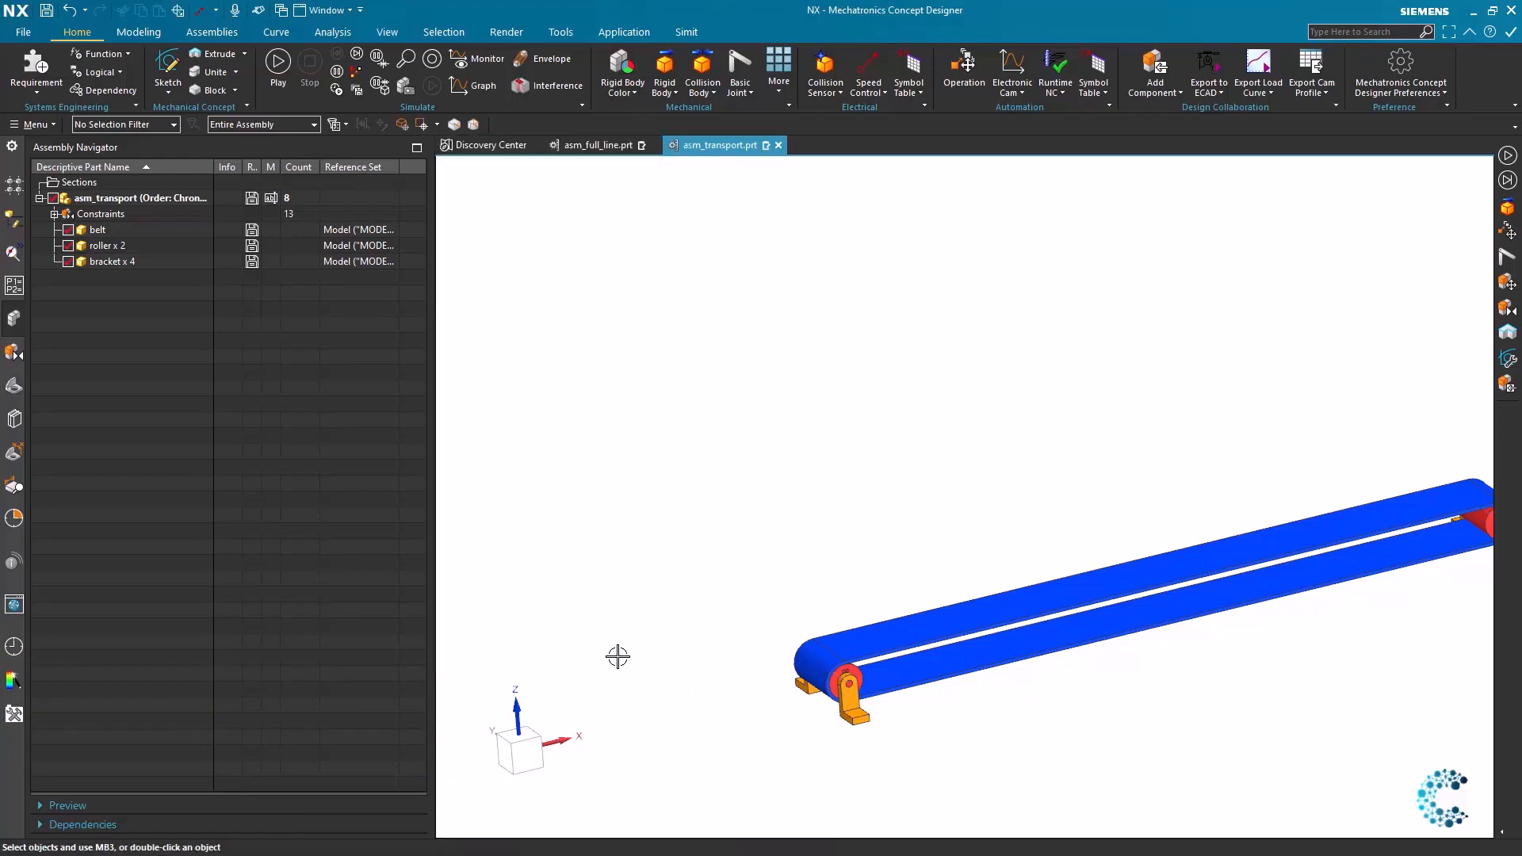
Define the belt's upper face as a straight-motion transport surface named Transport, with its vector along the X axis.
scroll(791, 581, down, 3)
scroll(792, 581, up, 3)
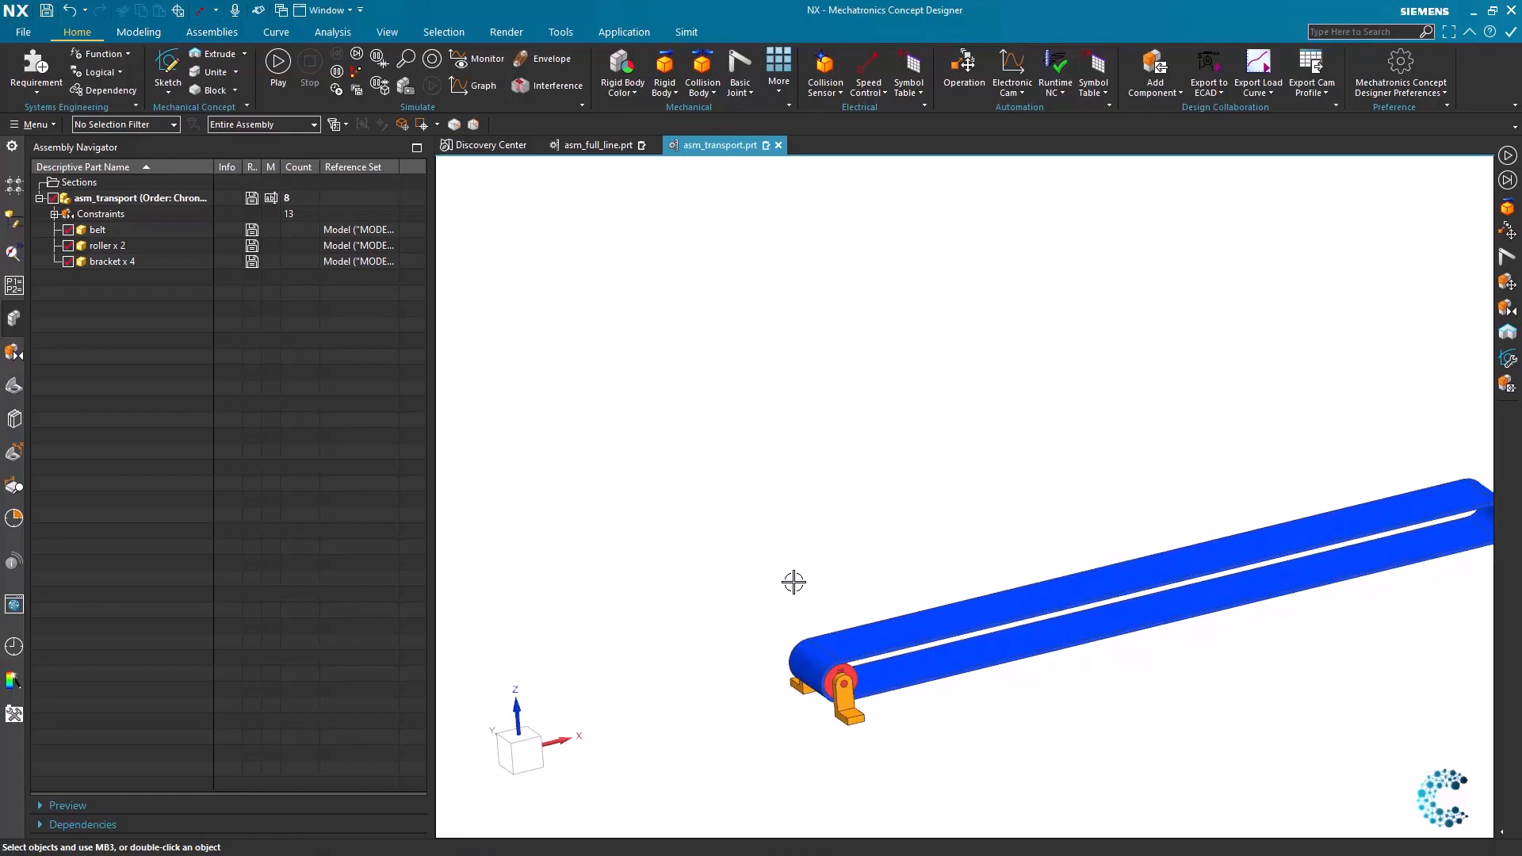
scroll(791, 581, down, 3)
scroll(1133, 624, up, 2)
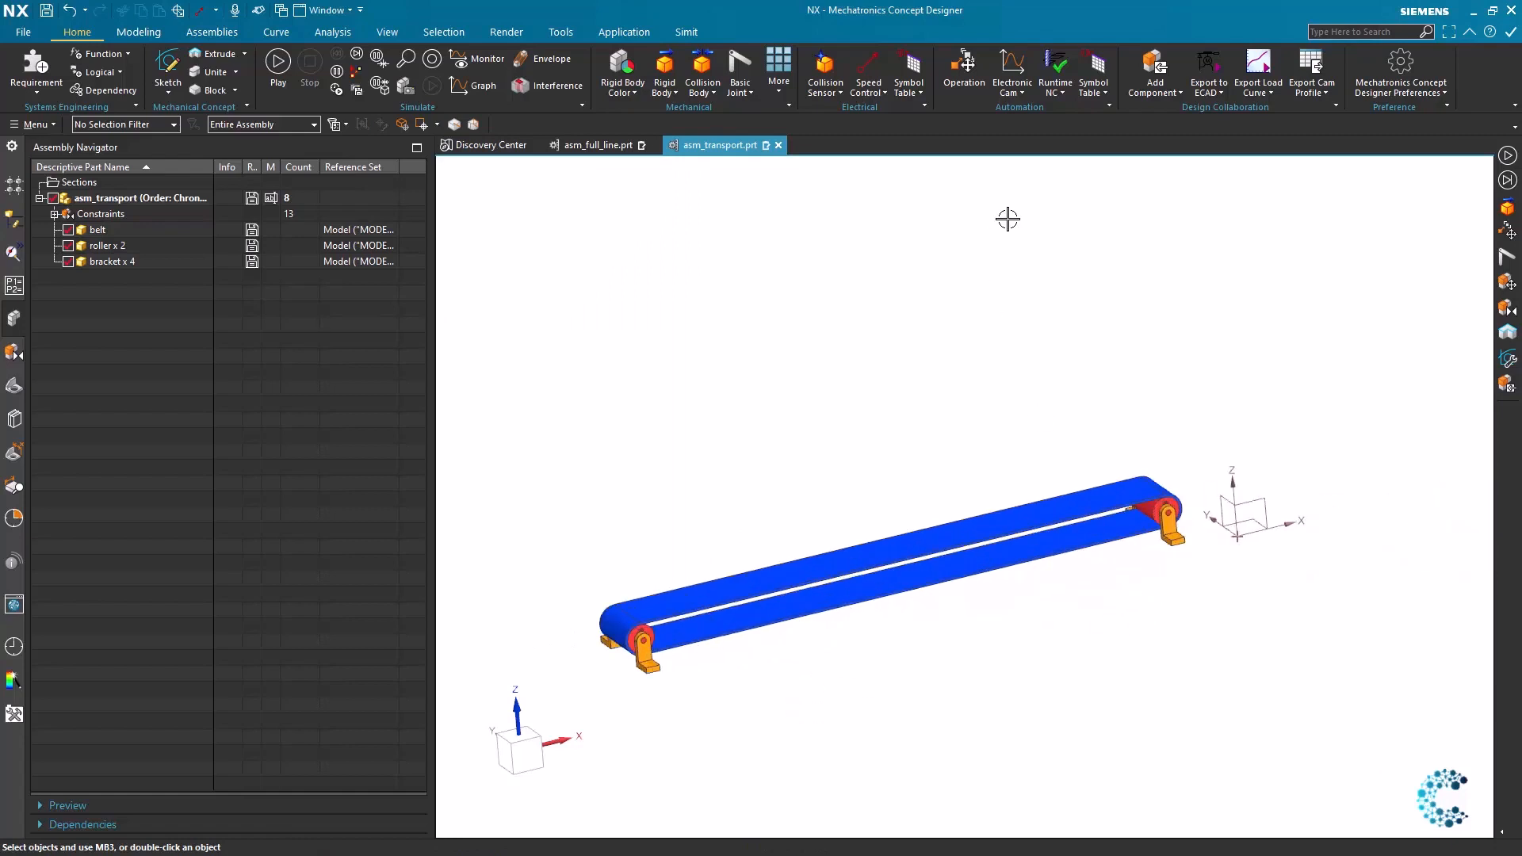
click(878, 90)
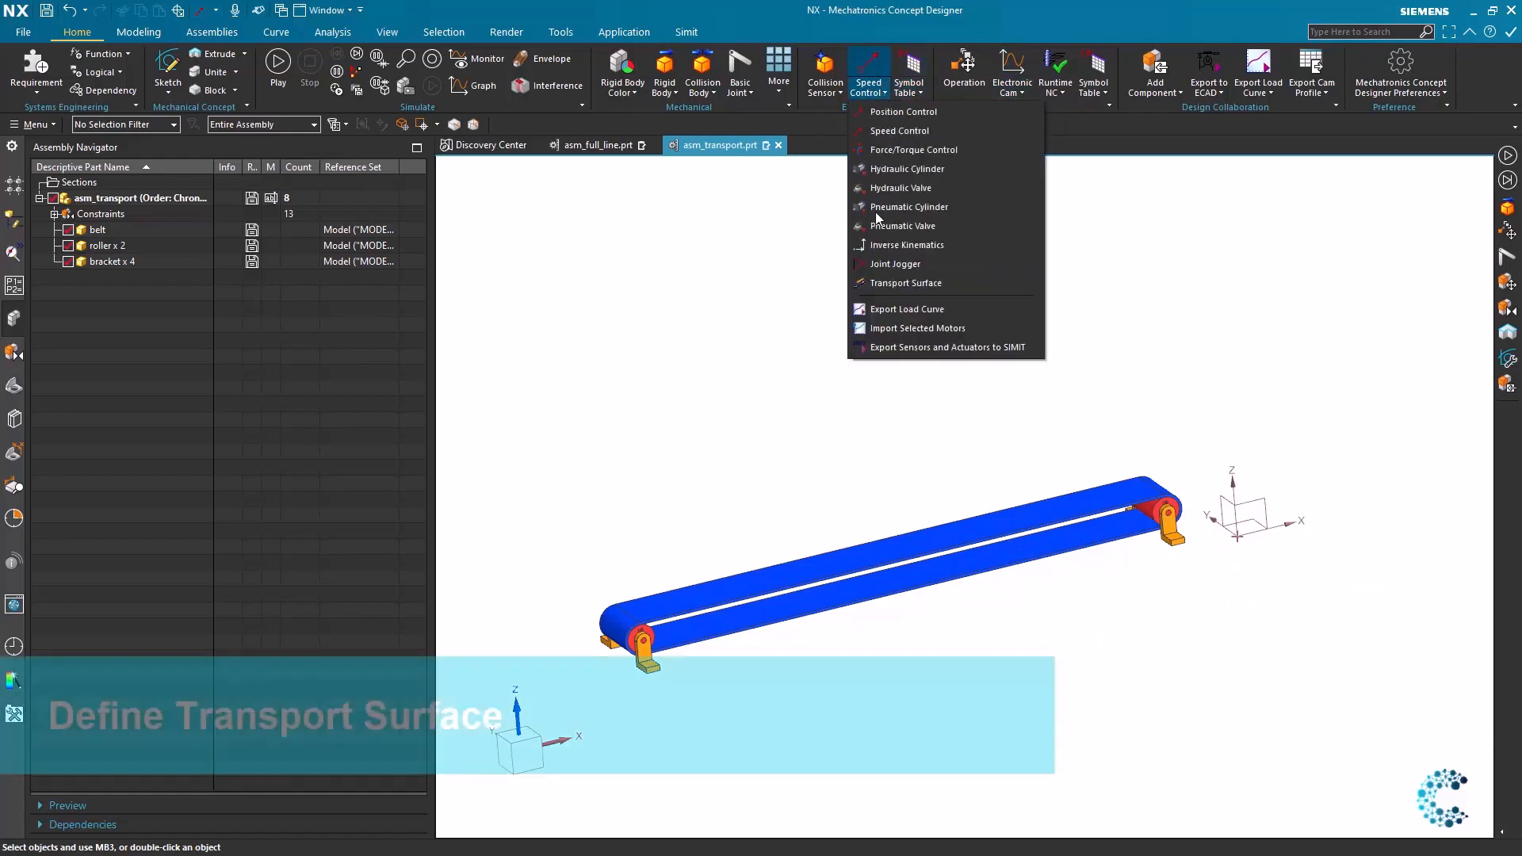
click(913, 281)
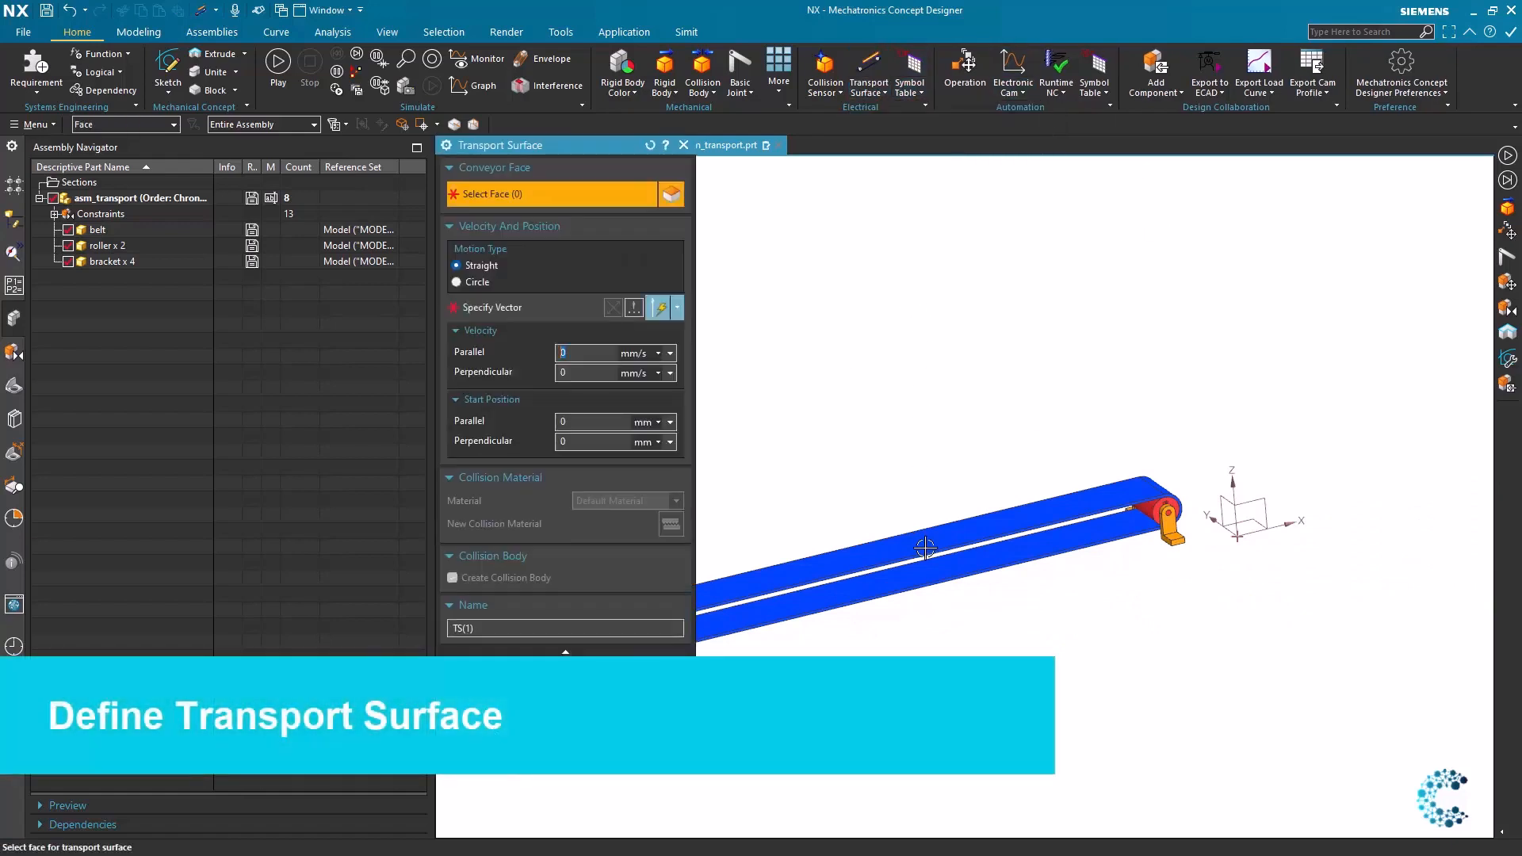
scroll(925, 547, down, 5)
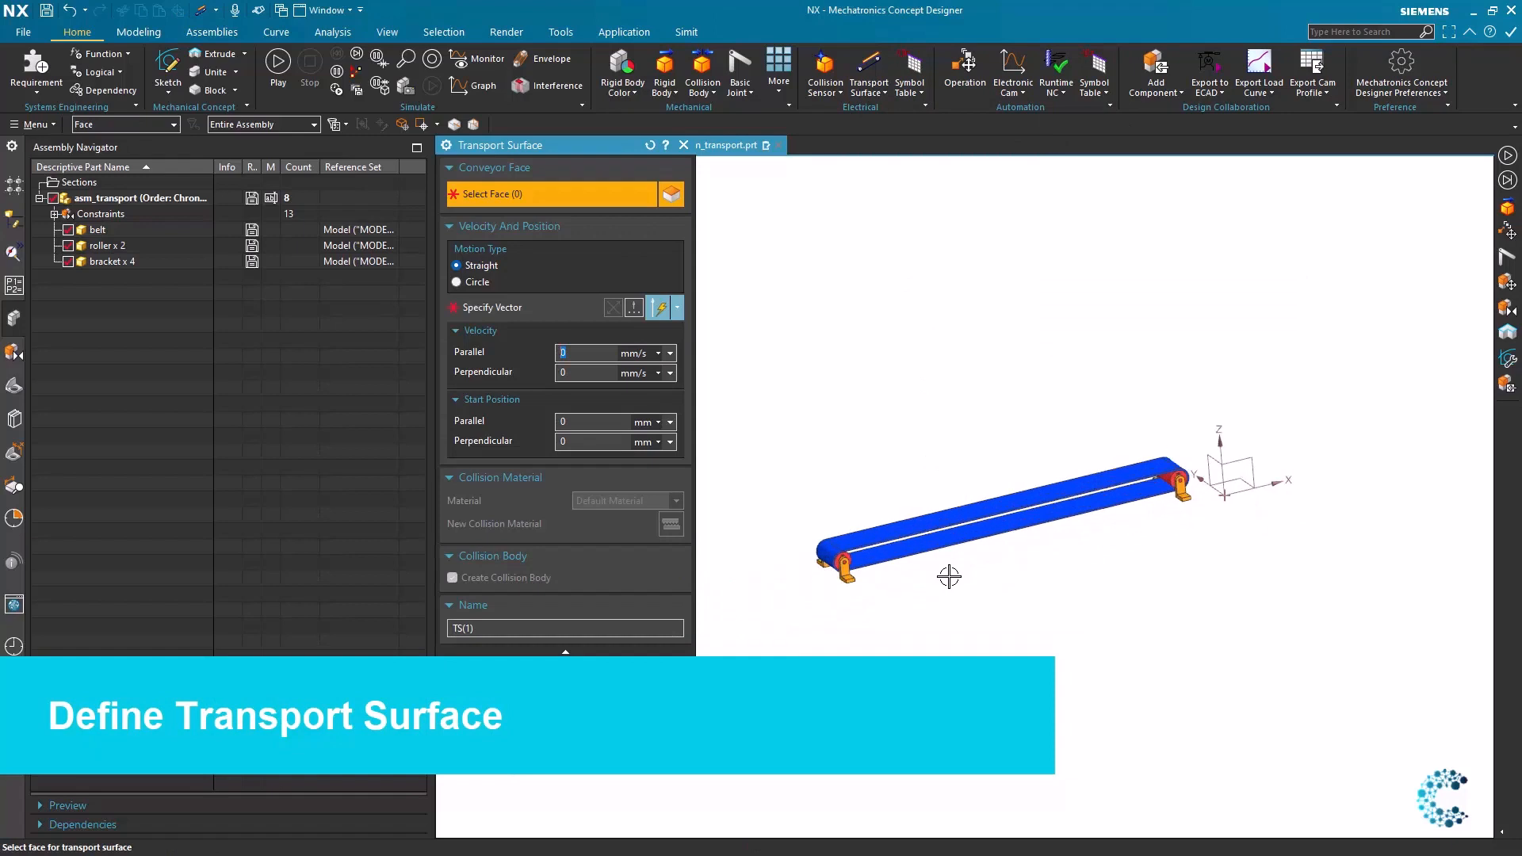
scroll(911, 565, up, 4)
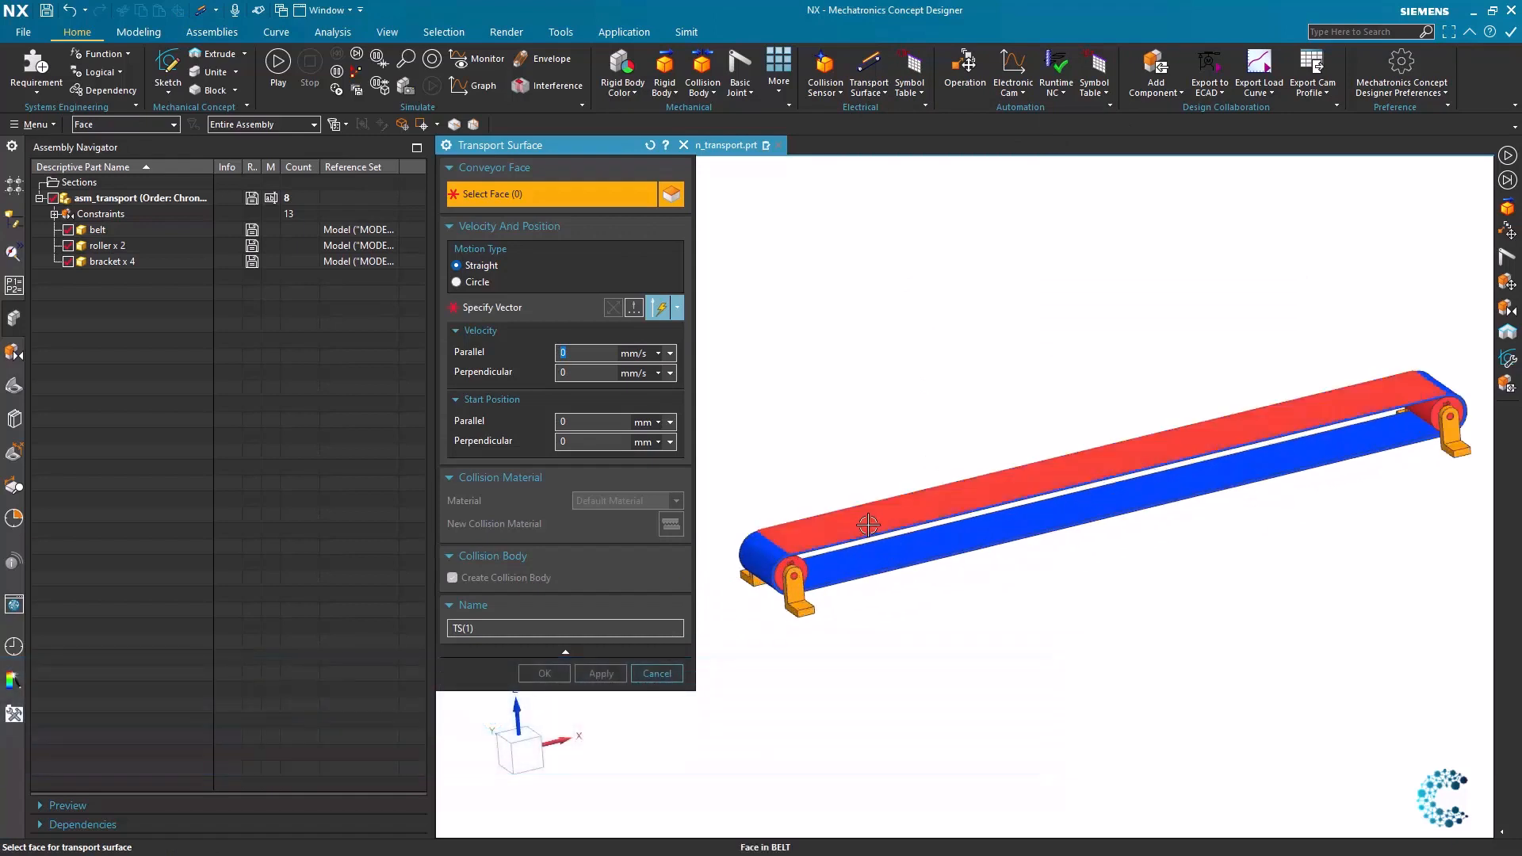
click(867, 525)
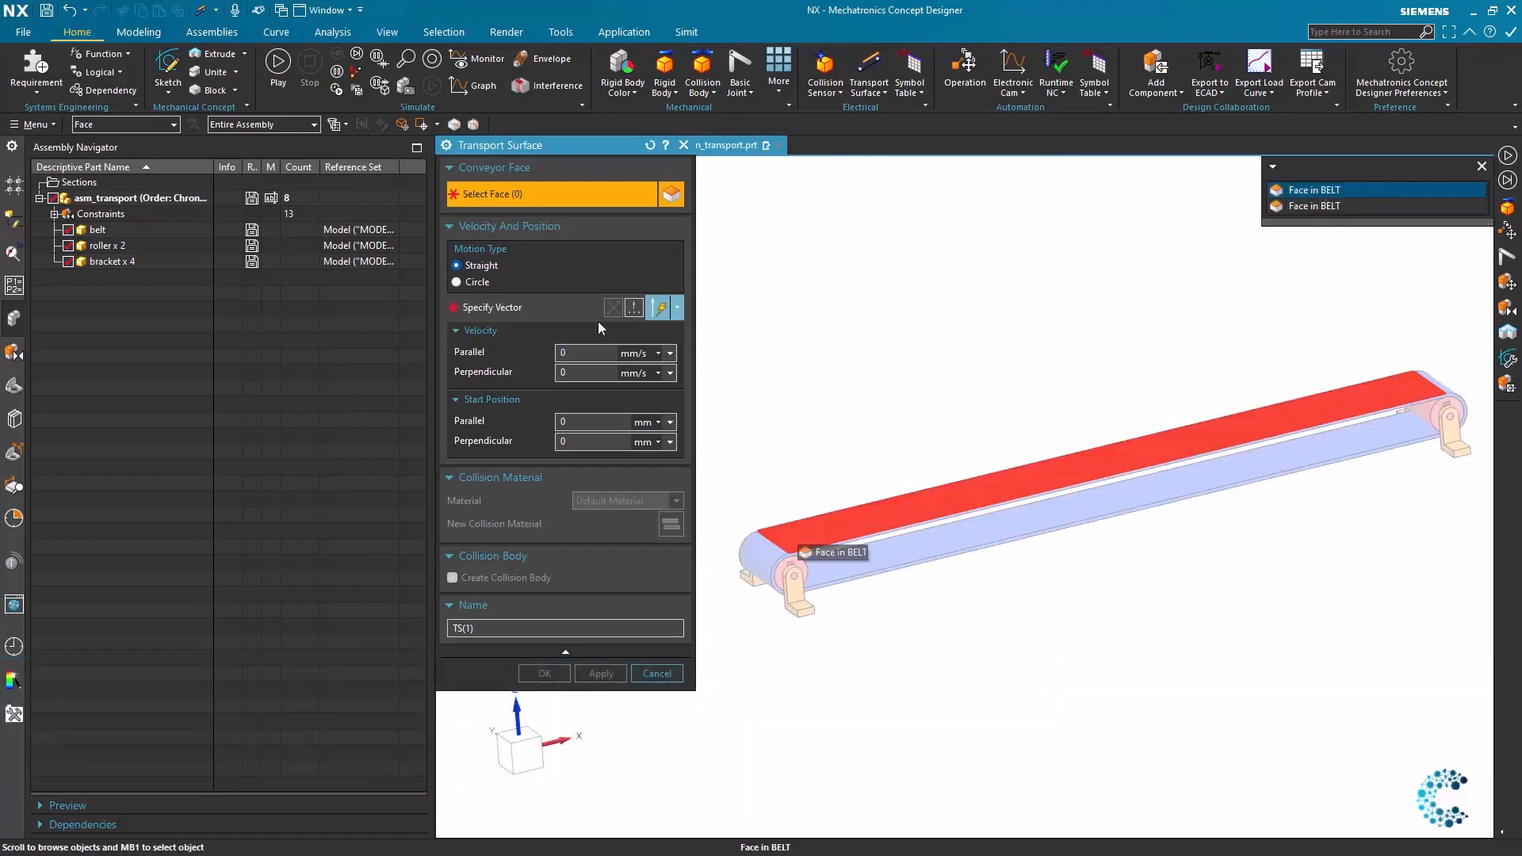
click(1336, 193)
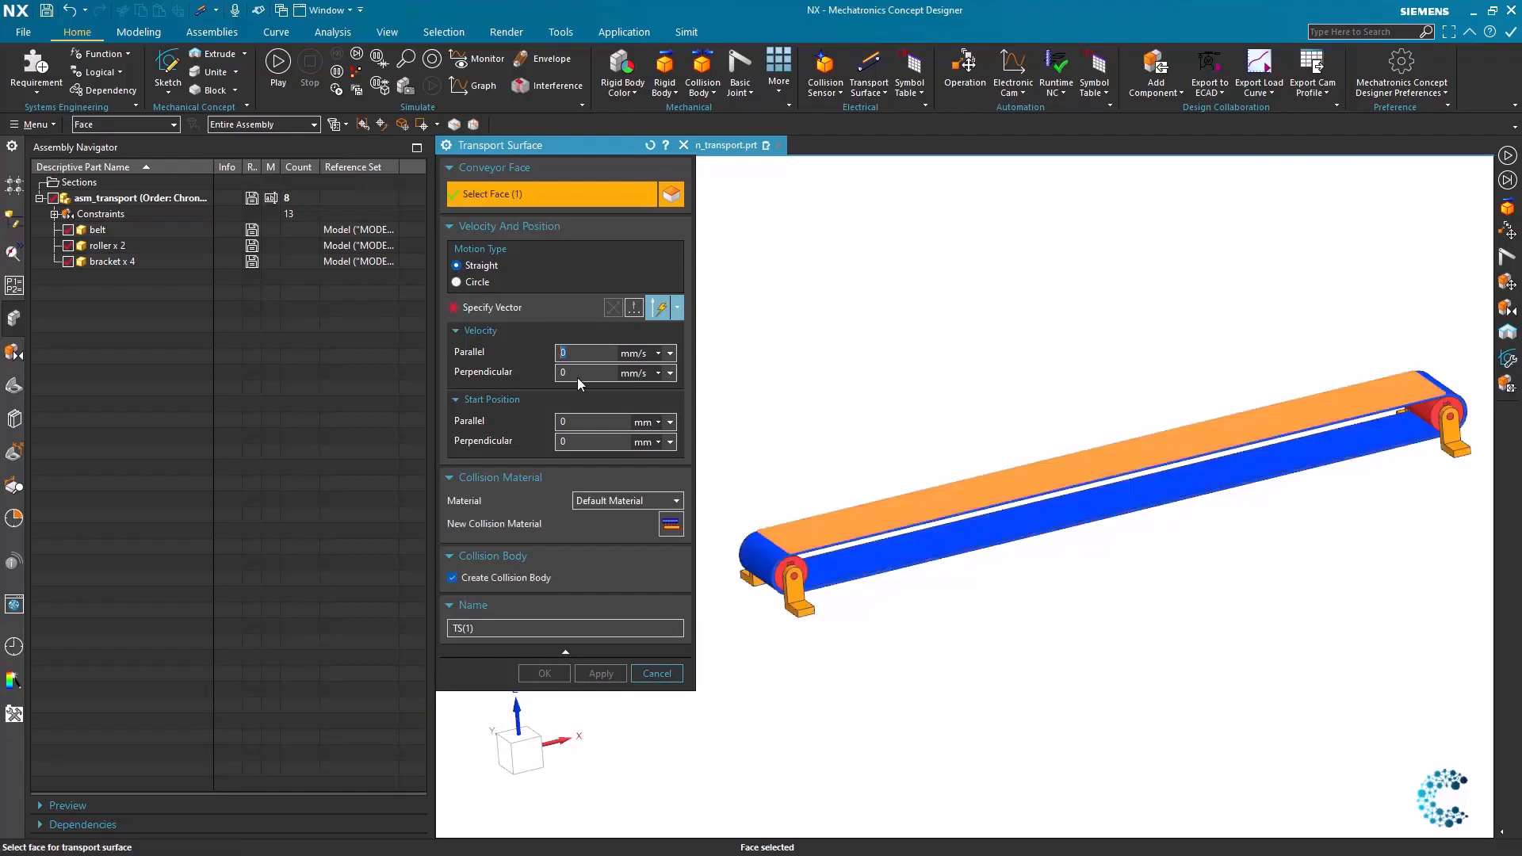
click(1011, 487)
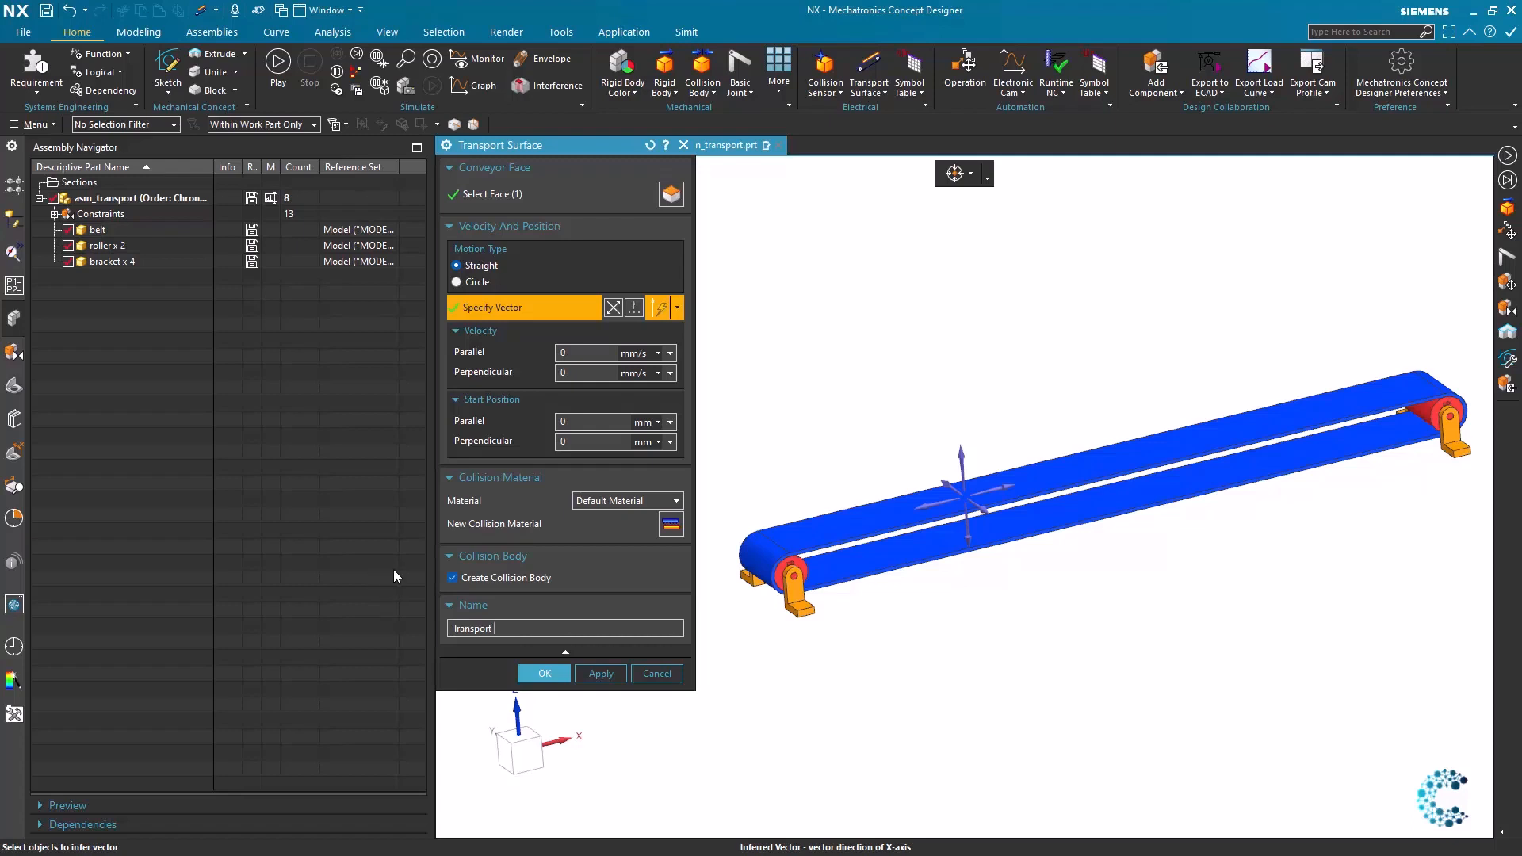
click(547, 673)
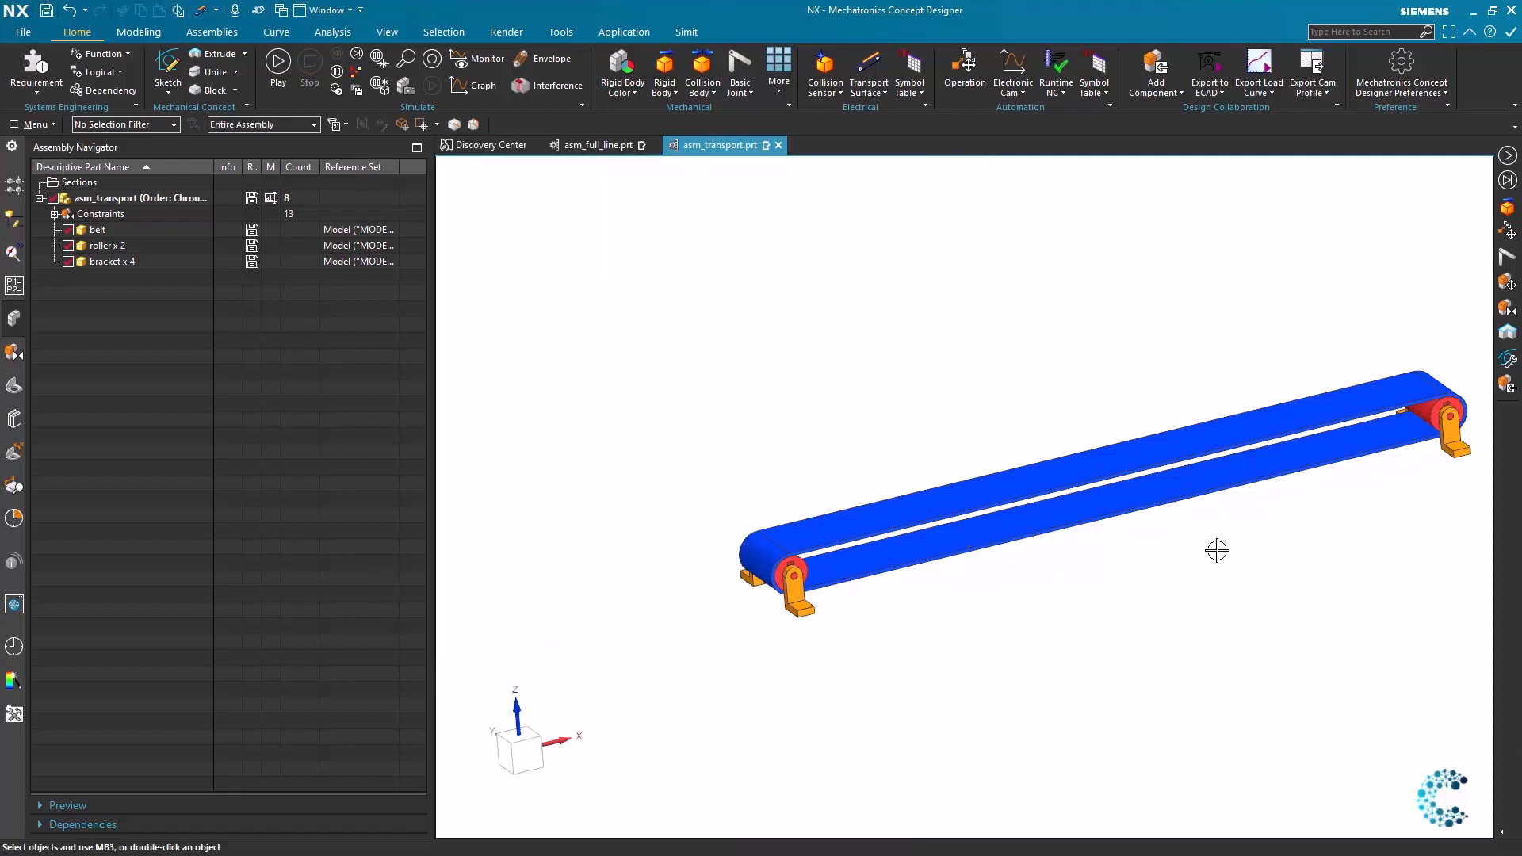
Edit the Transport collision body to include the belt's two curved end faces in addition to its upper face.
scroll(1221, 549, down, 2)
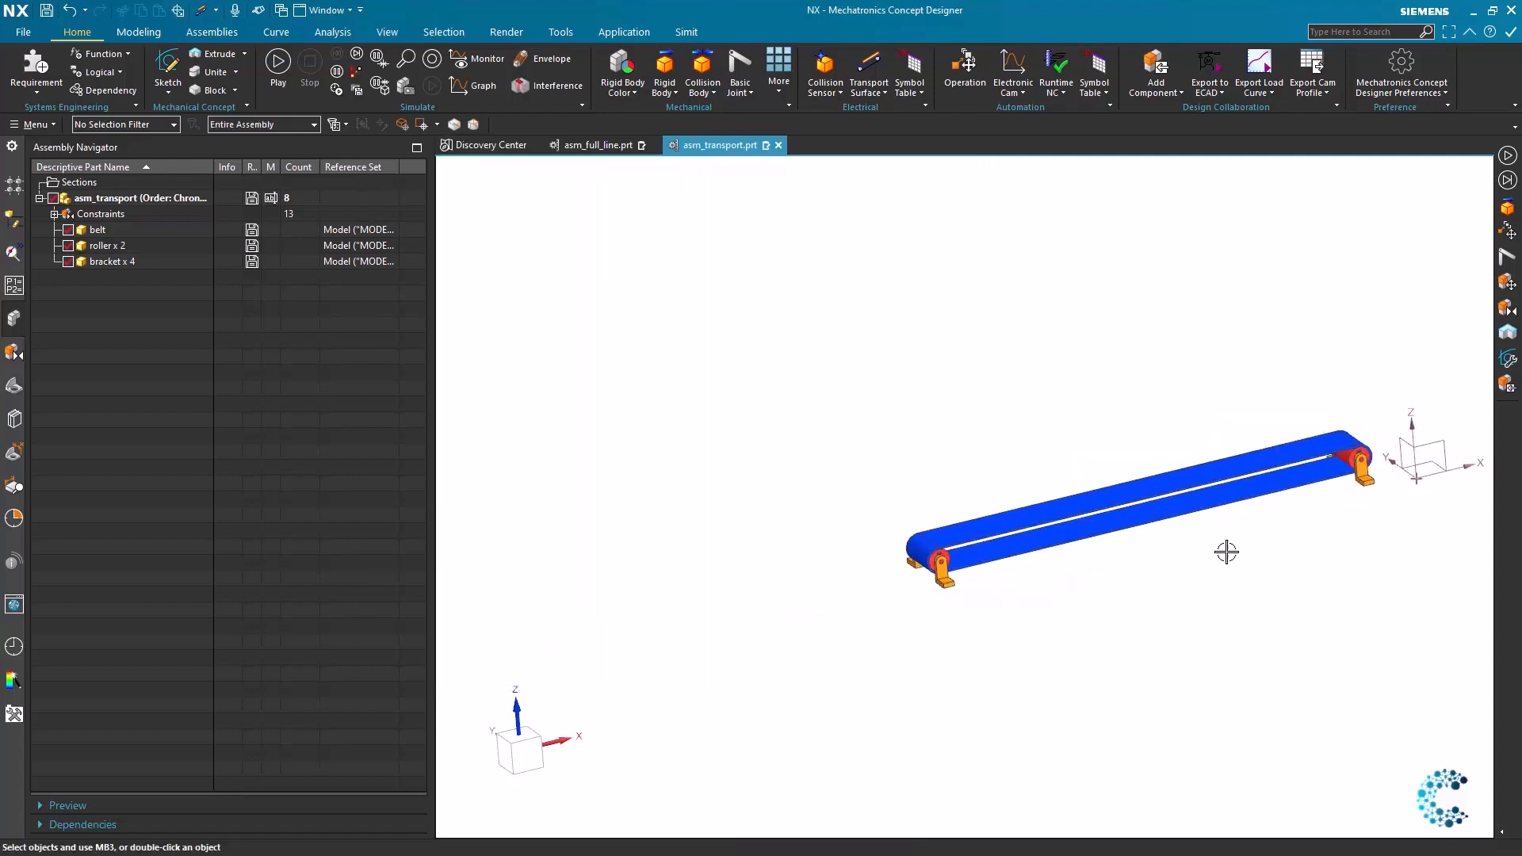
click(14, 222)
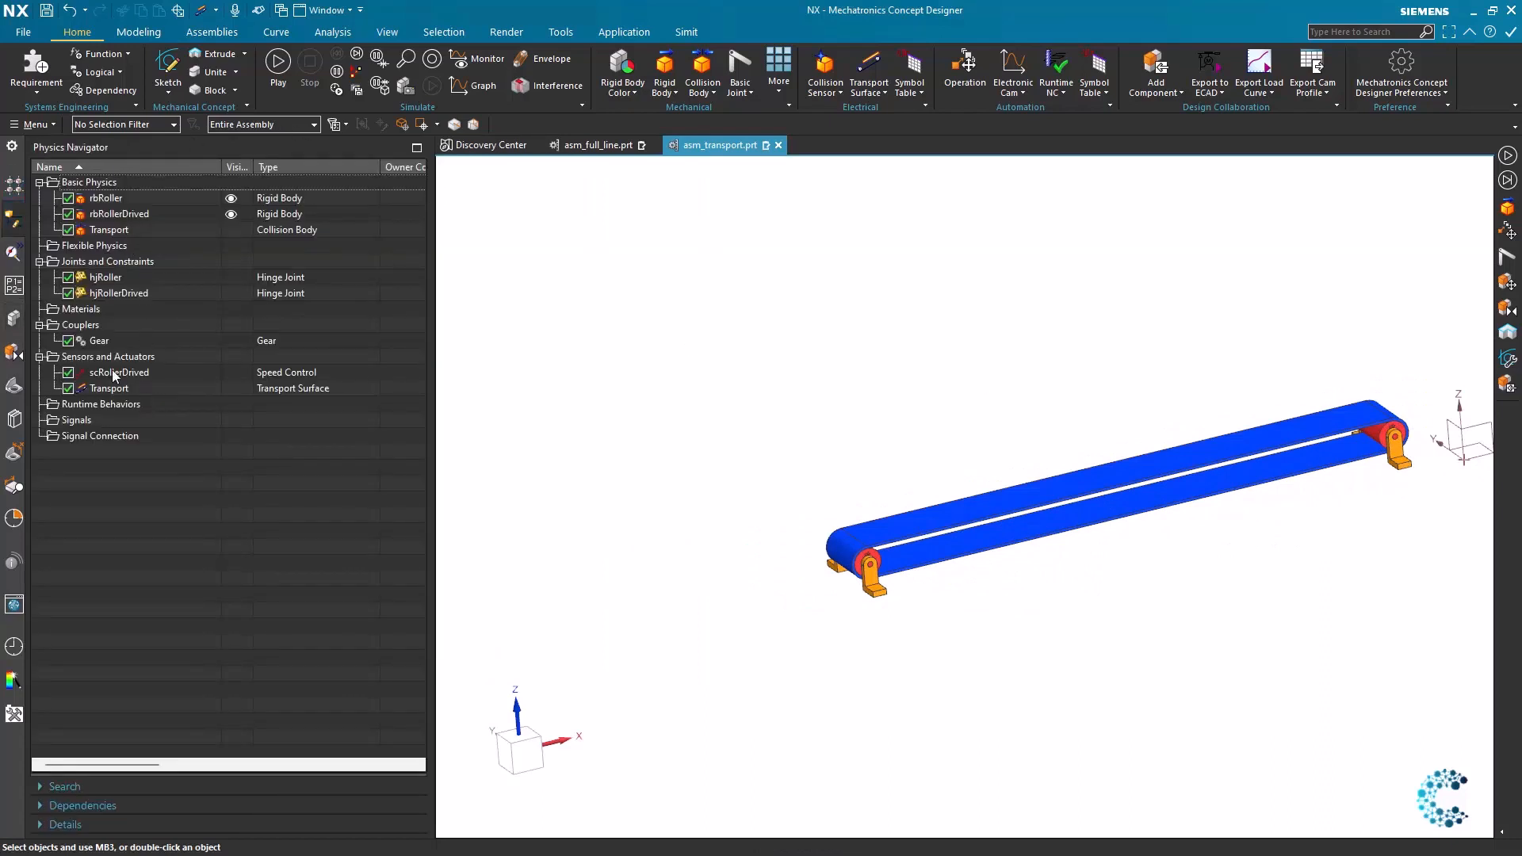
click(115, 231)
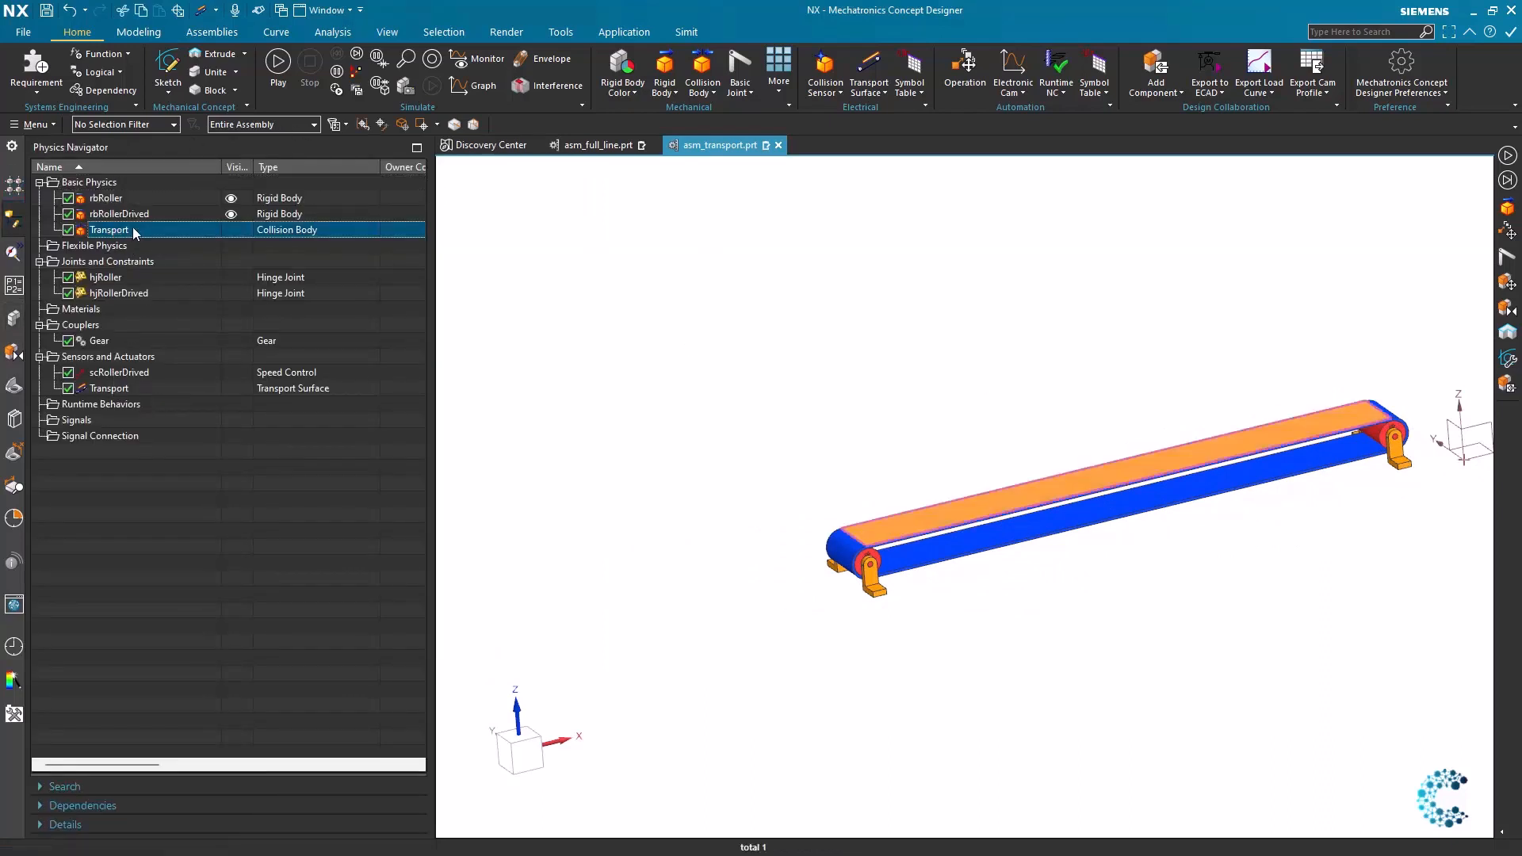
double_click(252, 231)
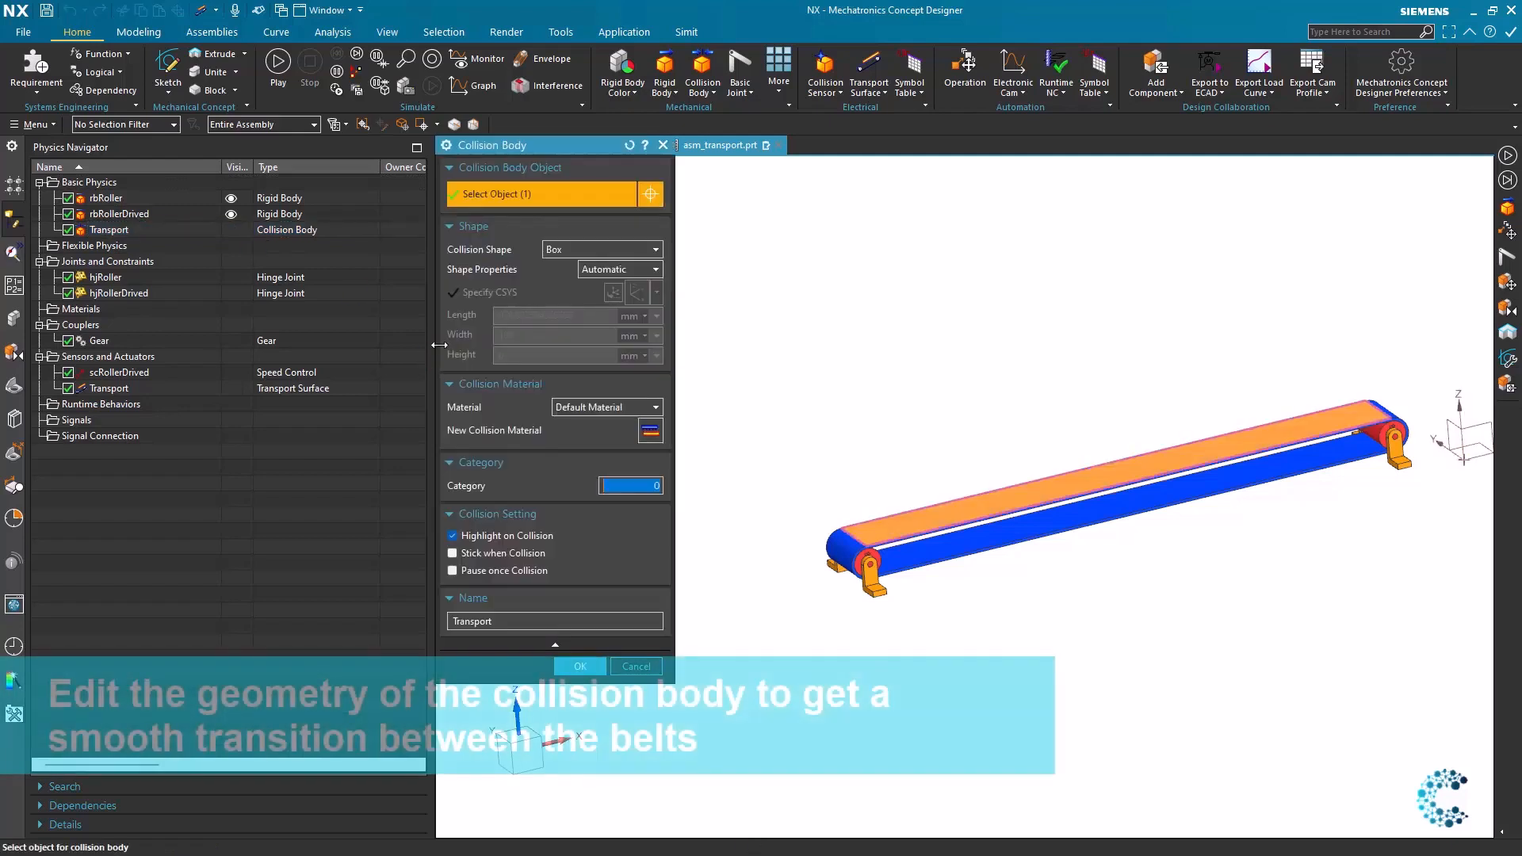
click(1182, 533)
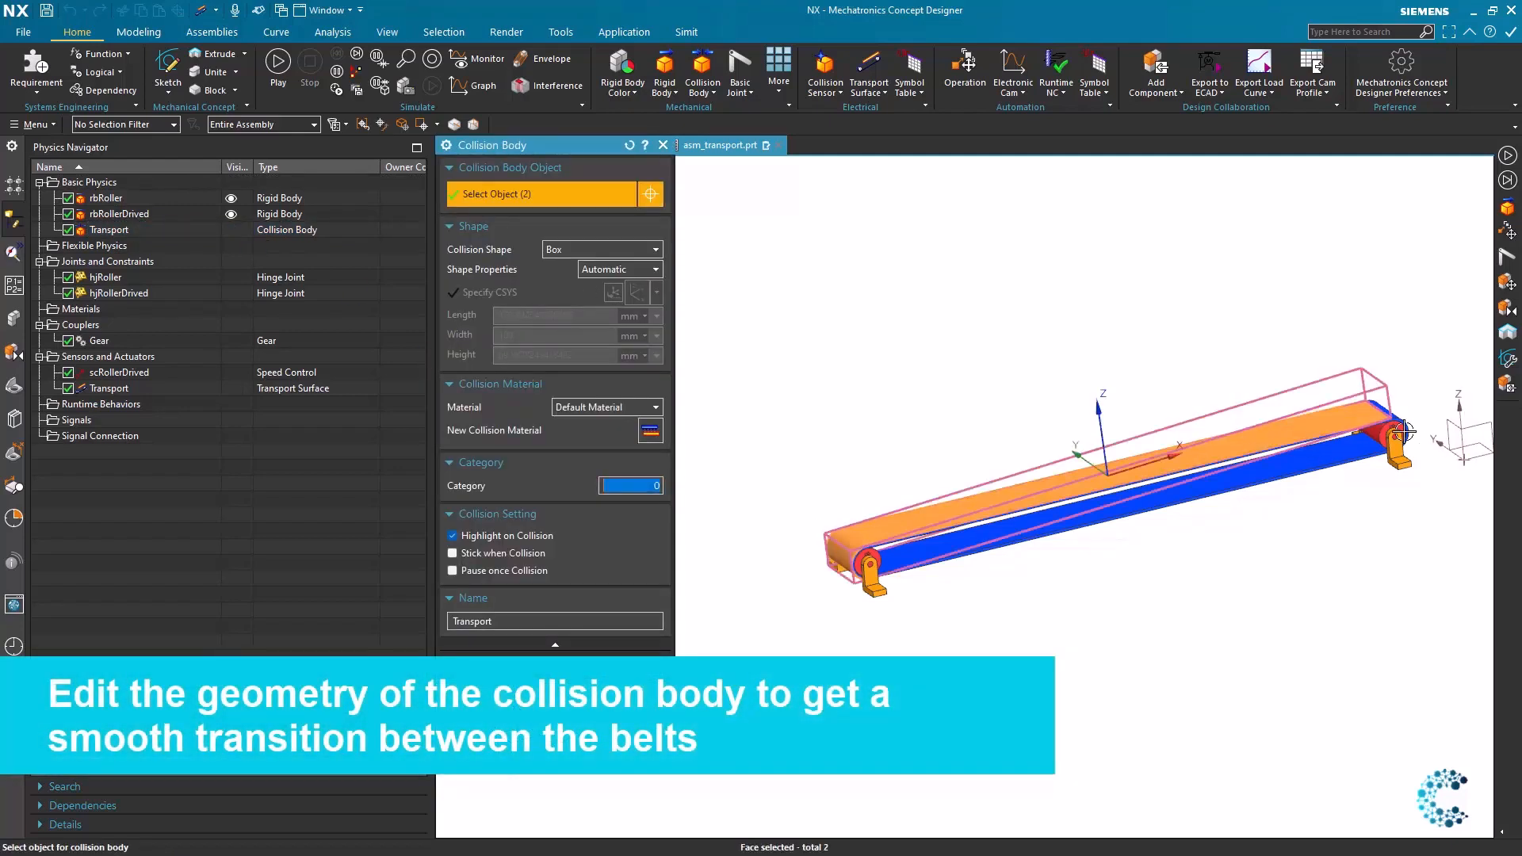
middle_drag(1355, 439, 1300, 452)
click(1385, 465)
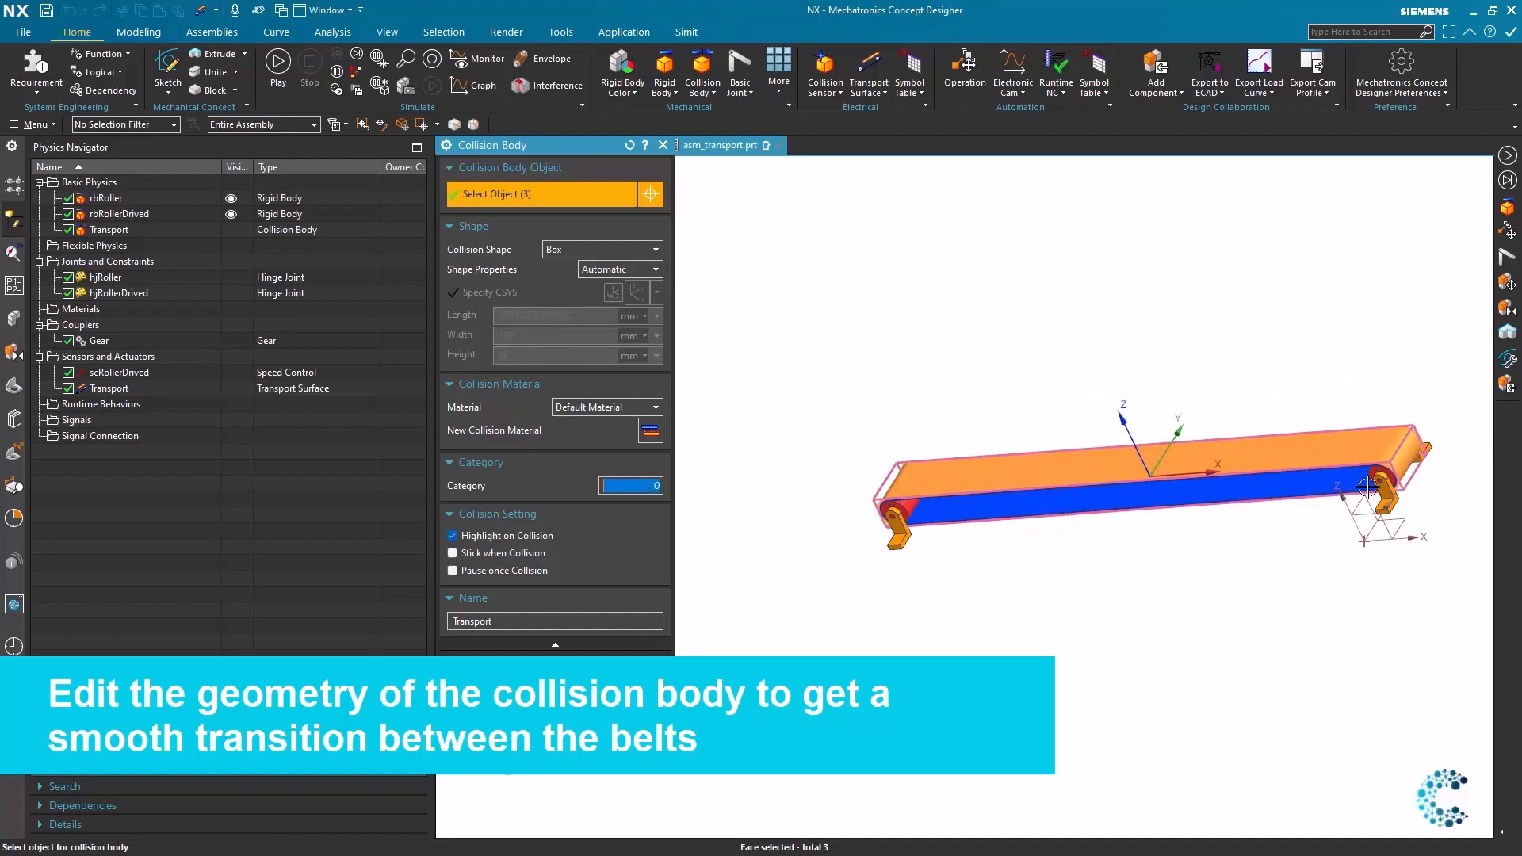
middle_drag(1330, 515, 1153, 566)
middle_drag(1067, 544, 991, 555)
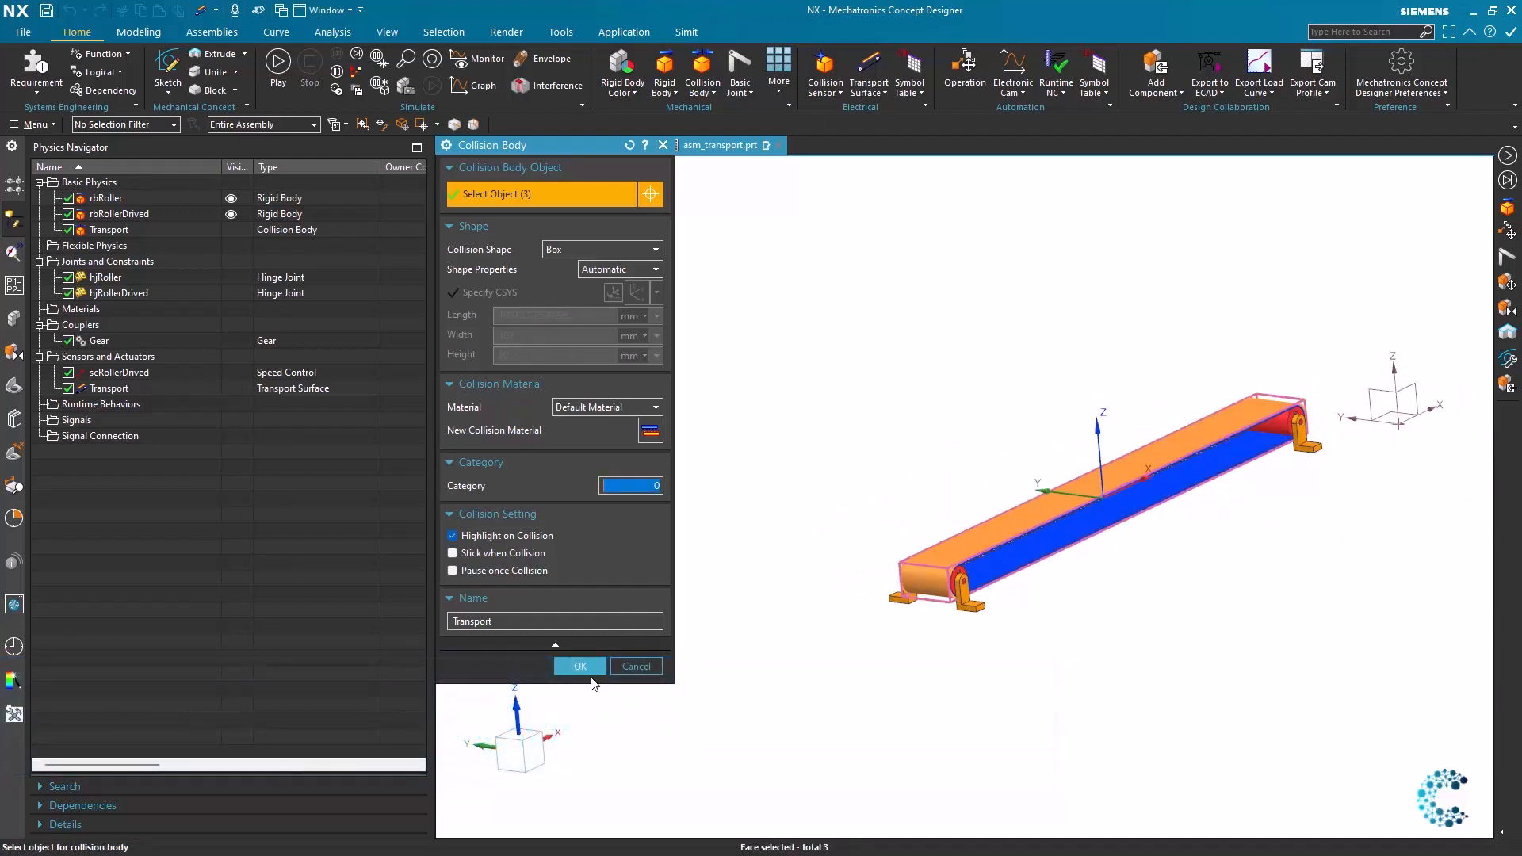
click(580, 666)
scroll(845, 611, down, 2)
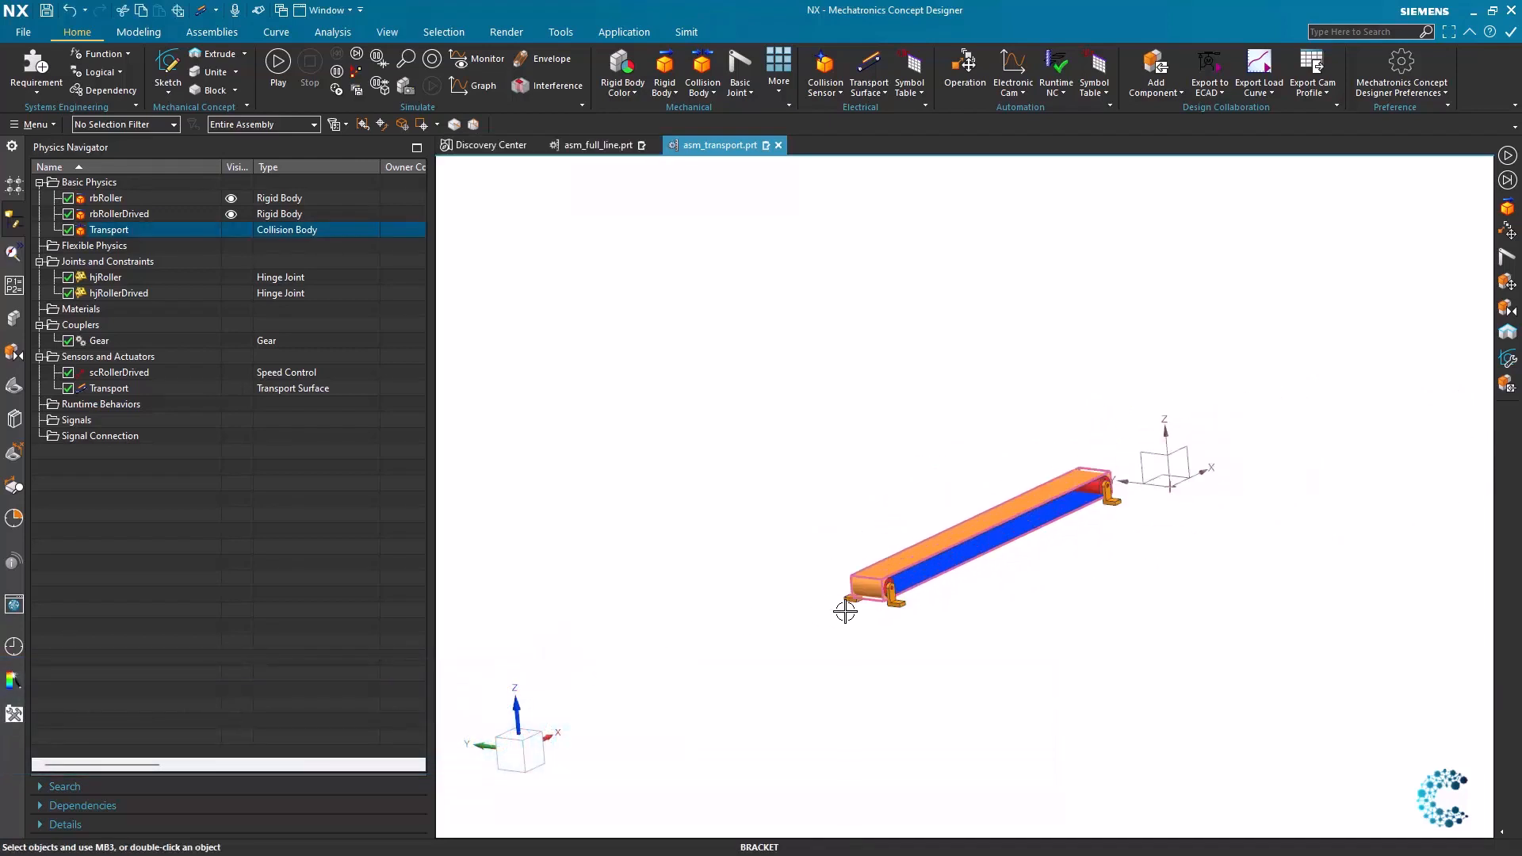
scroll(971, 567, up, 3)
middle_drag(971, 567, 904, 539)
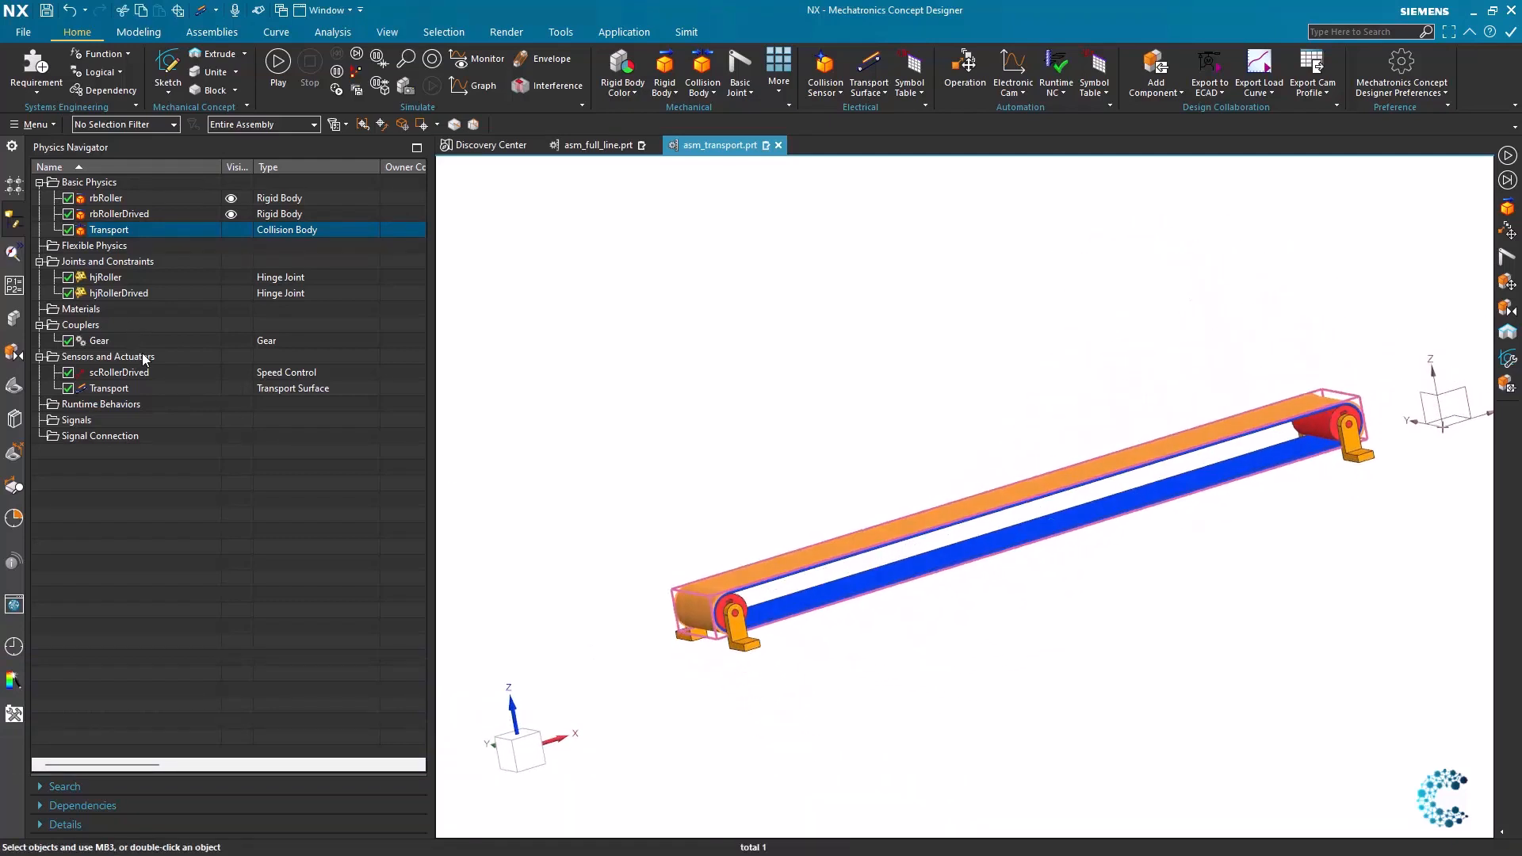
click(214, 510)
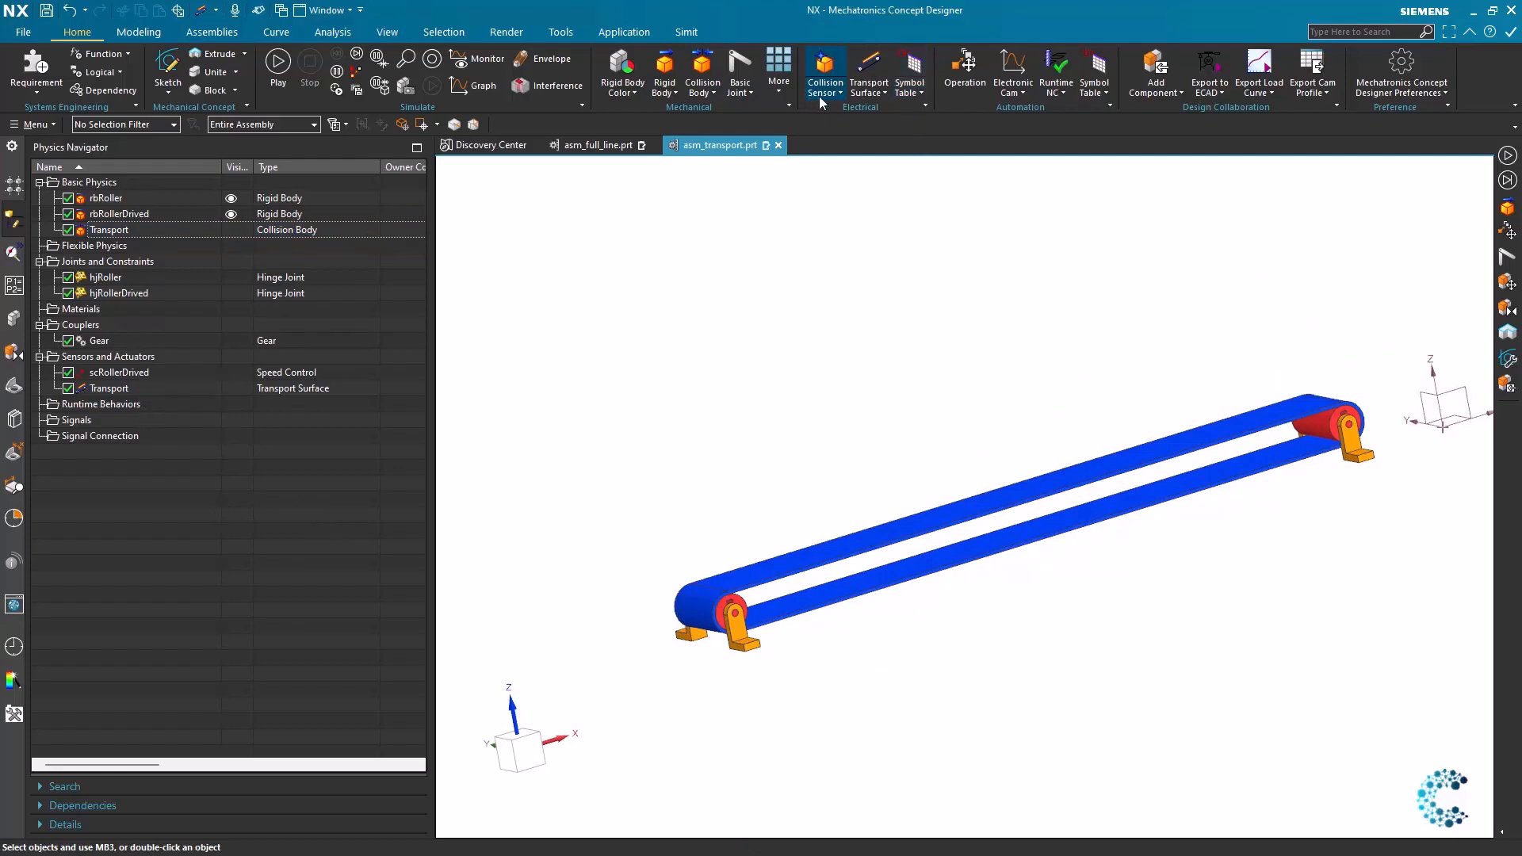
Start a signal adapter and add the Transport surface's parallel speed as a parameter with the alias SpeedTransport.
click(884, 94)
click(962, 170)
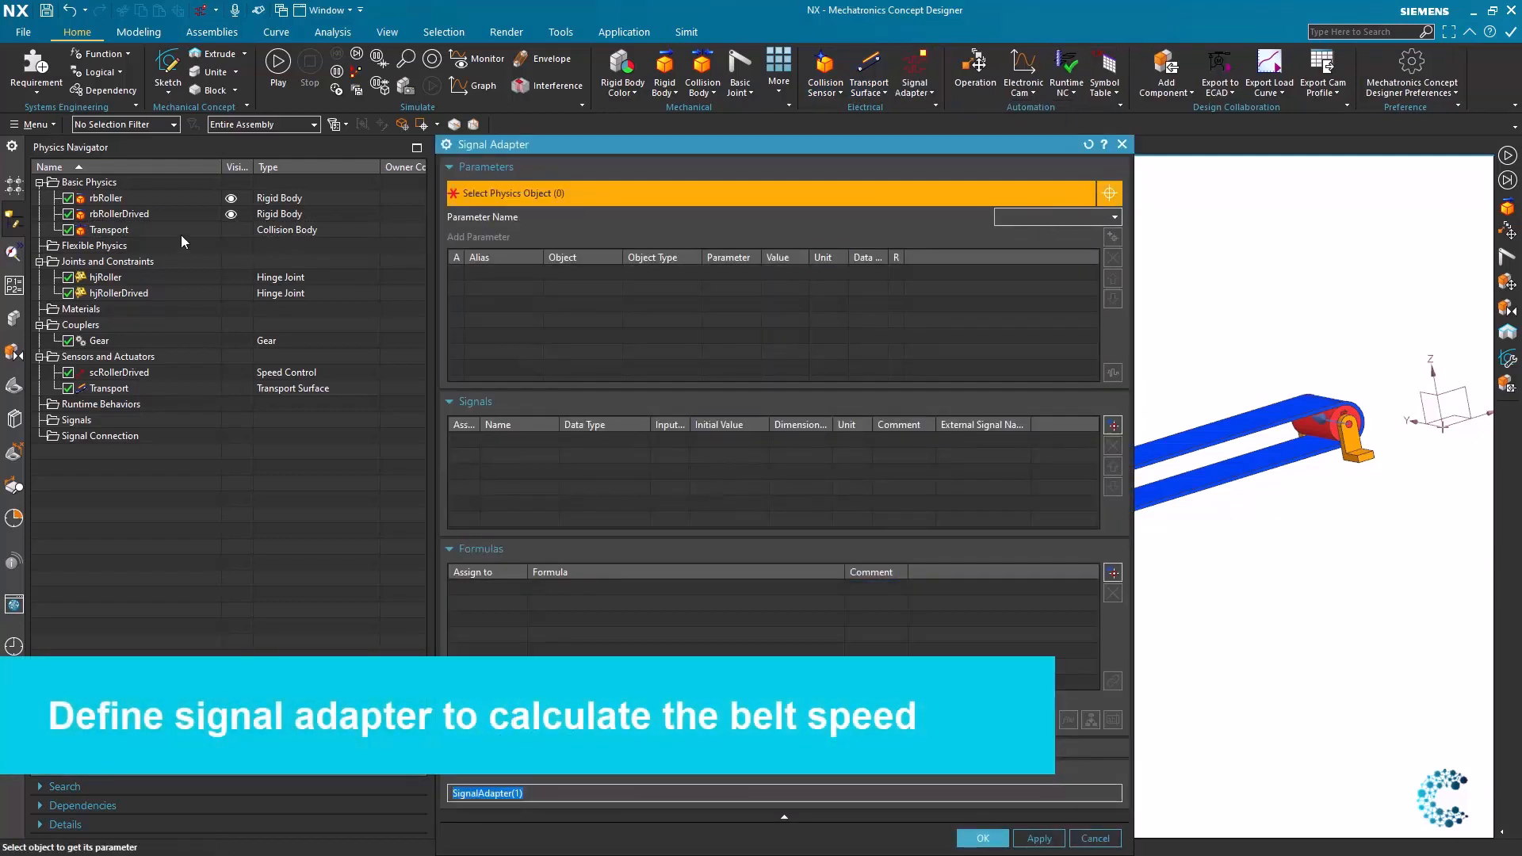
click(119, 388)
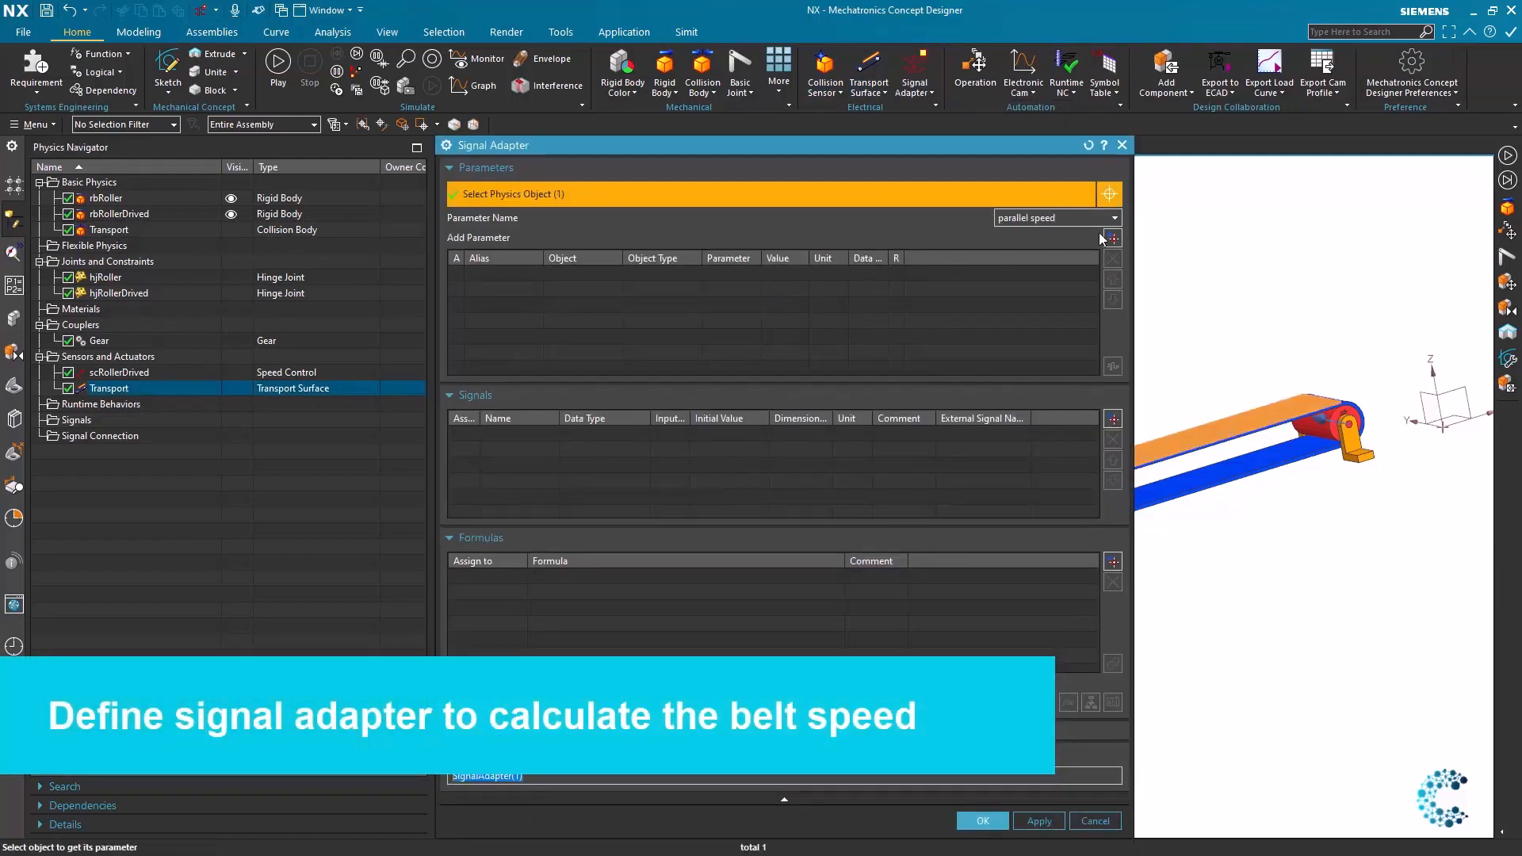
click(1113, 237)
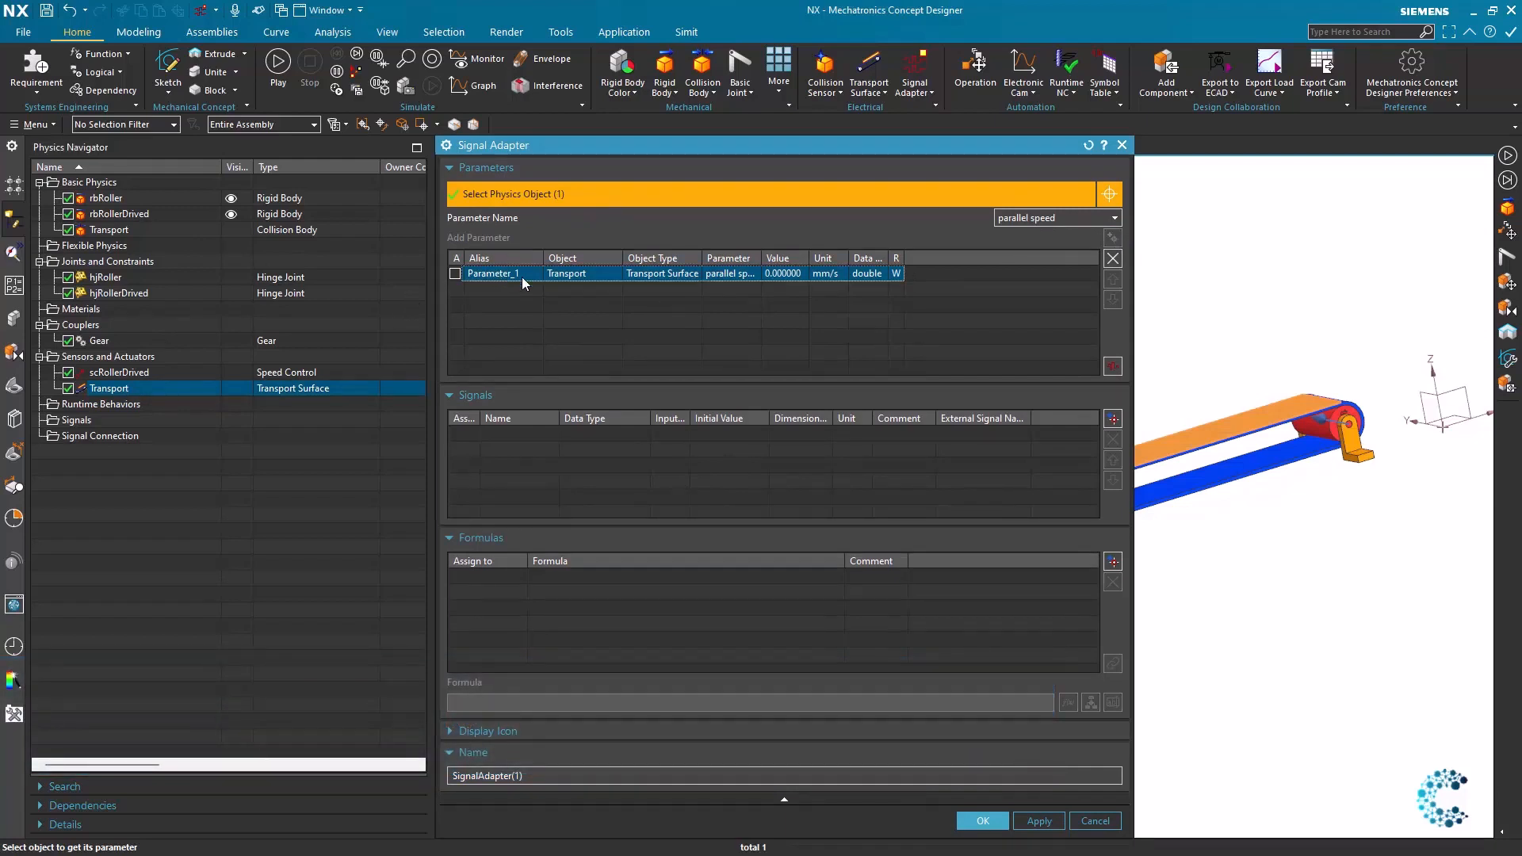
double_click(525, 274)
text(S)
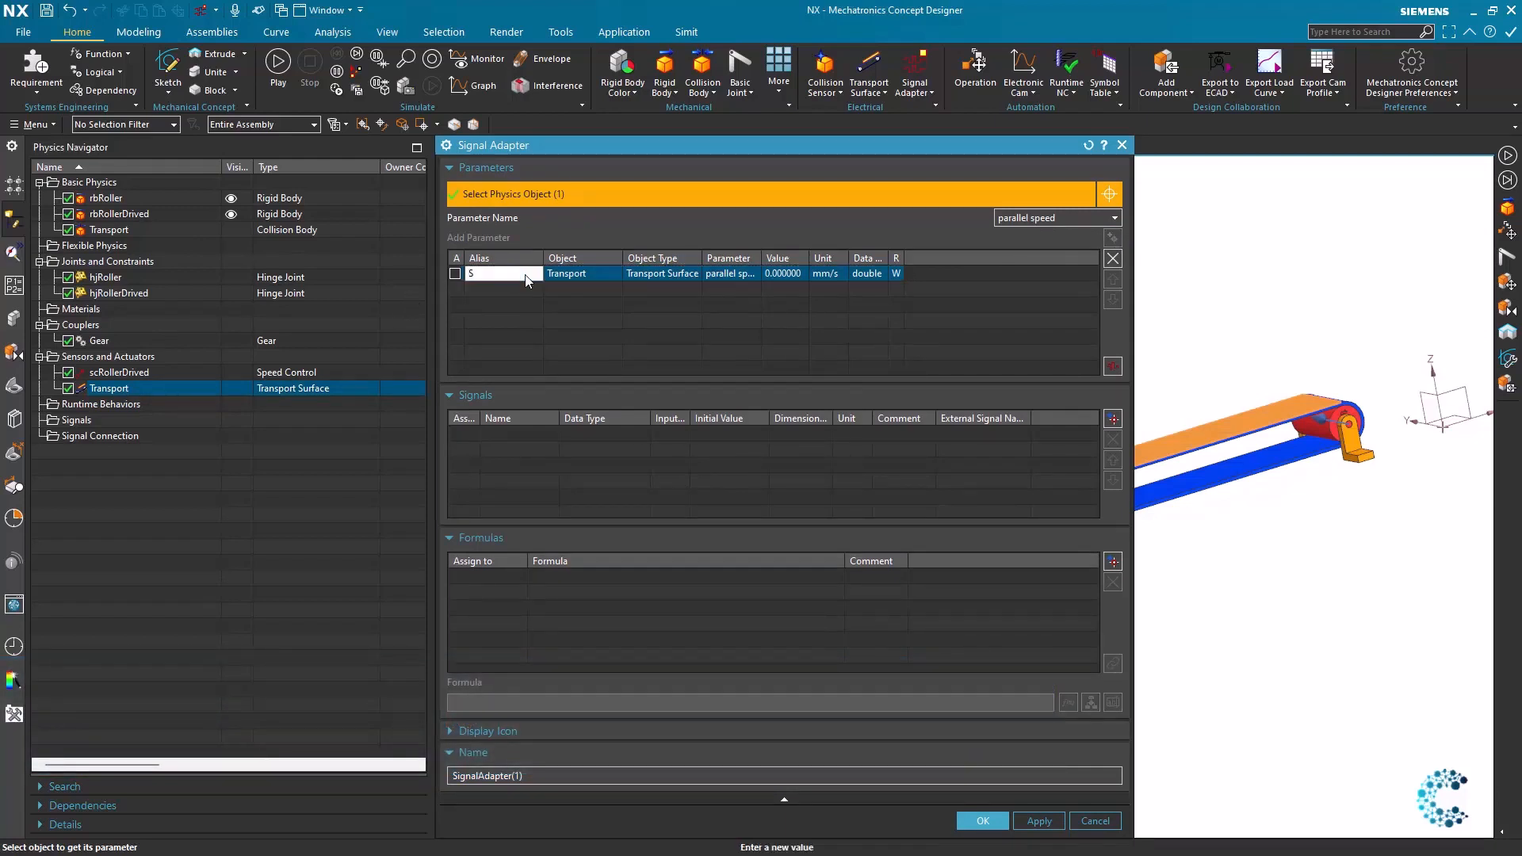
text(peedTransport)
key(Return)
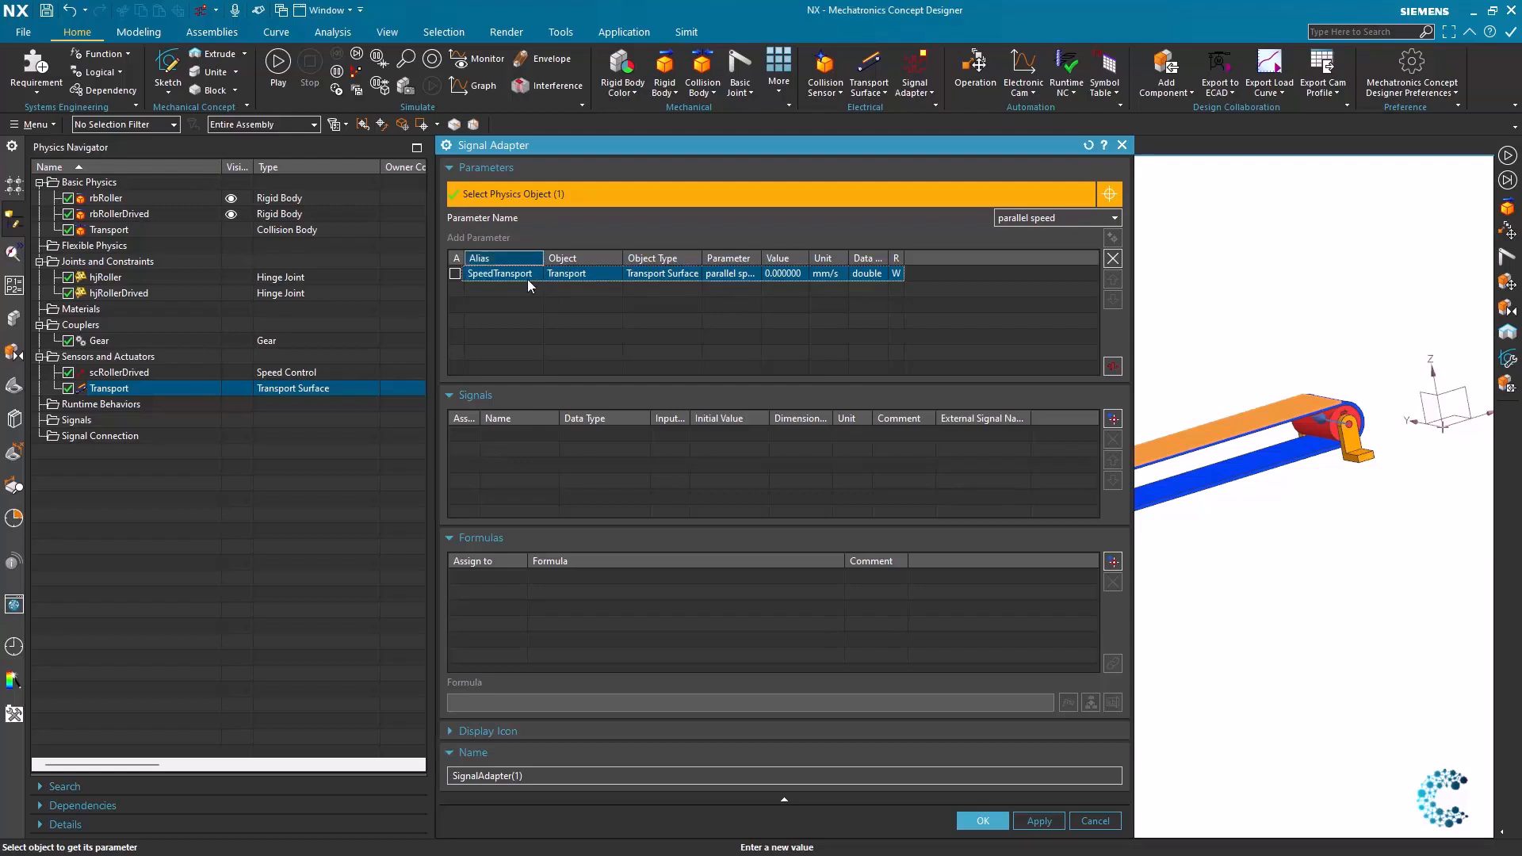
click(767, 333)
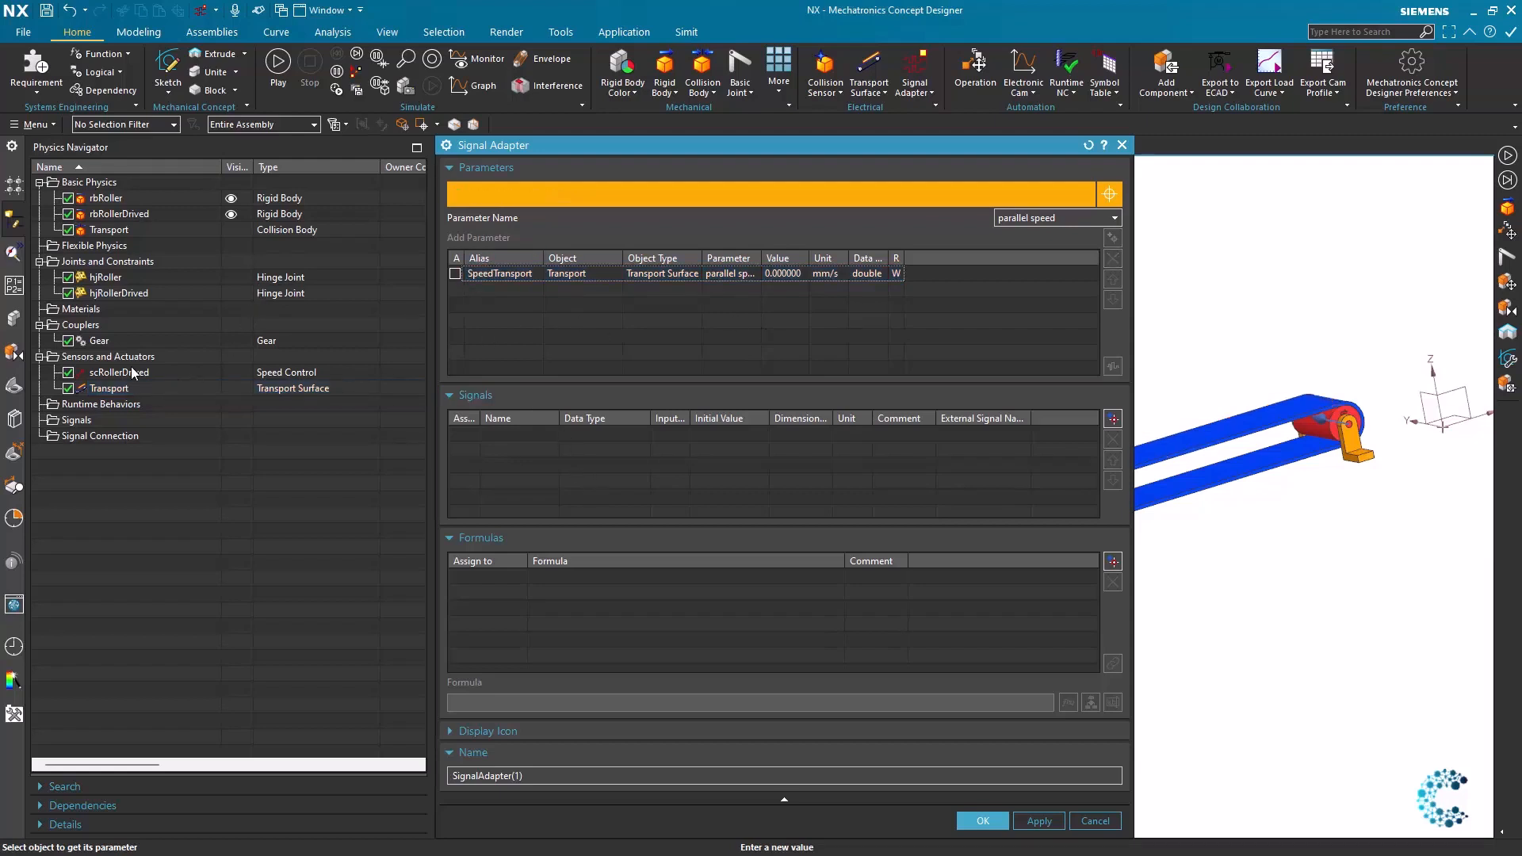
Add the speed of the scRollerDrived speed control as a second adapter parameter with the alias SpeedRoller.
click(119, 372)
click(1113, 238)
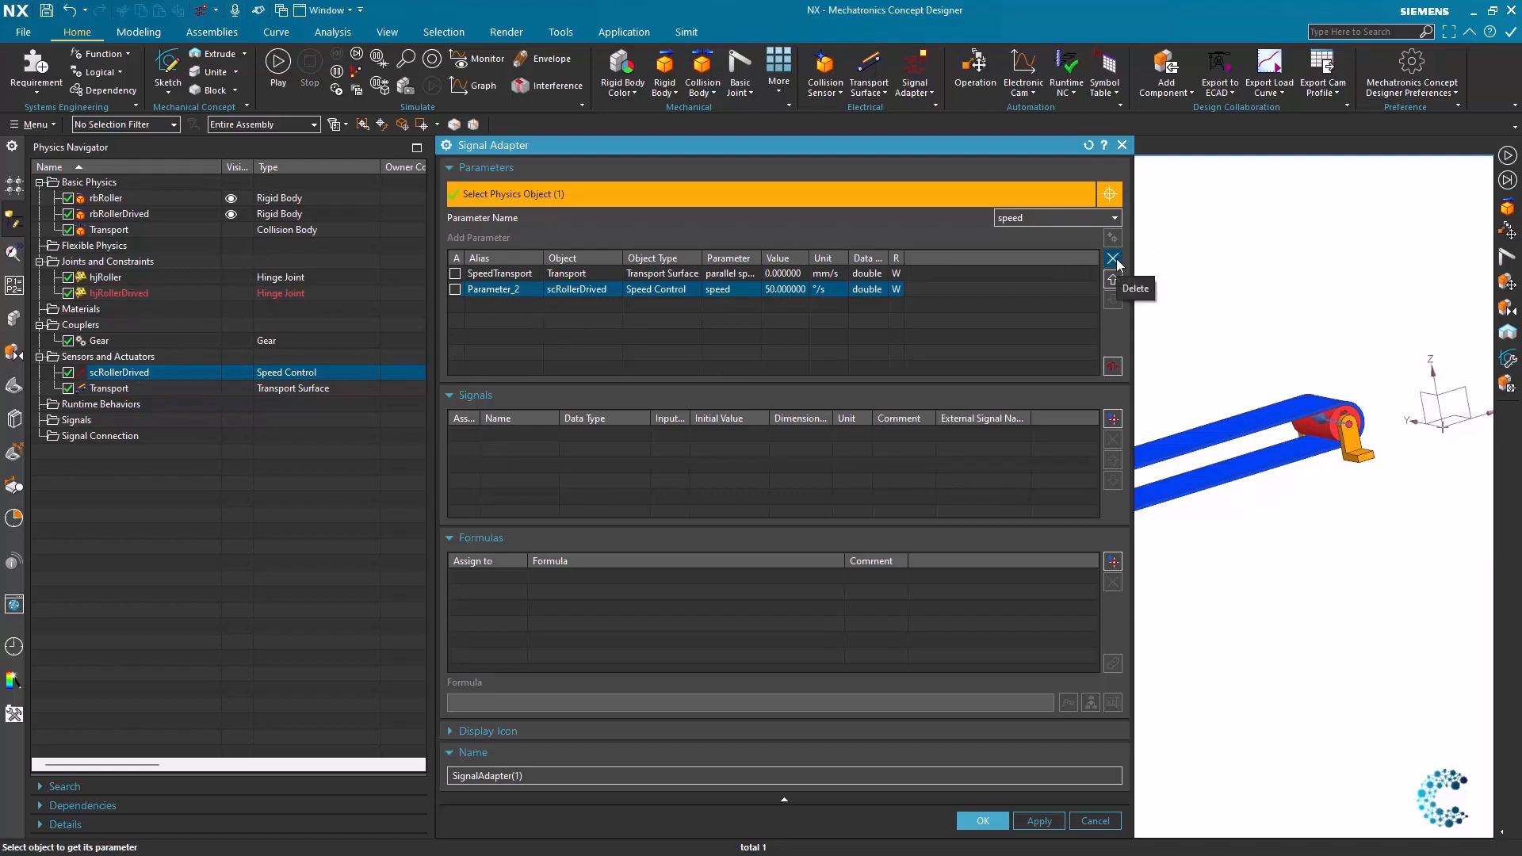
click(509, 292)
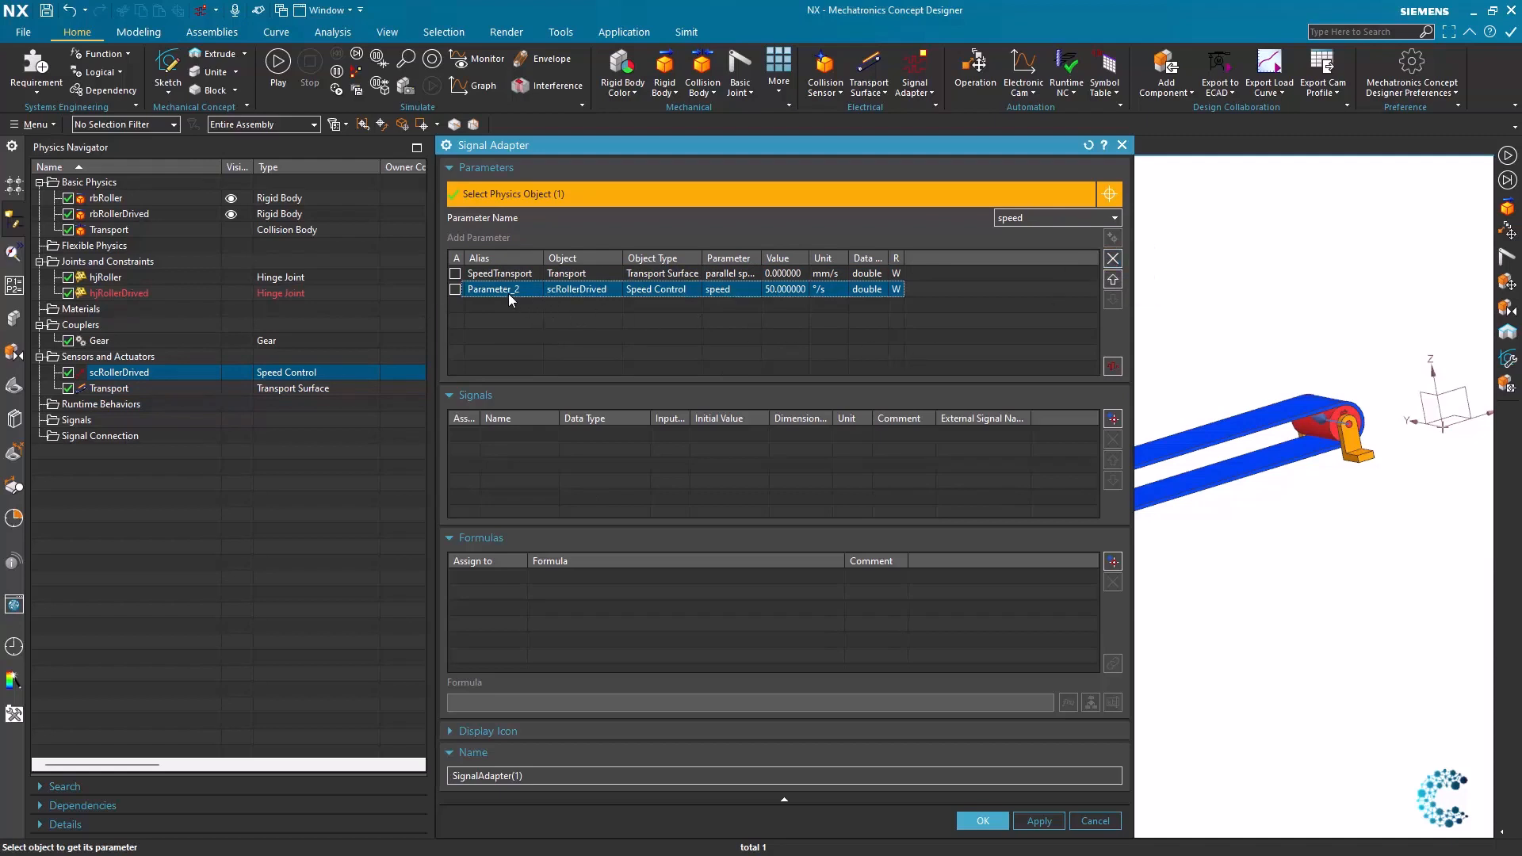
click(510, 292)
text(SpeedRoller)
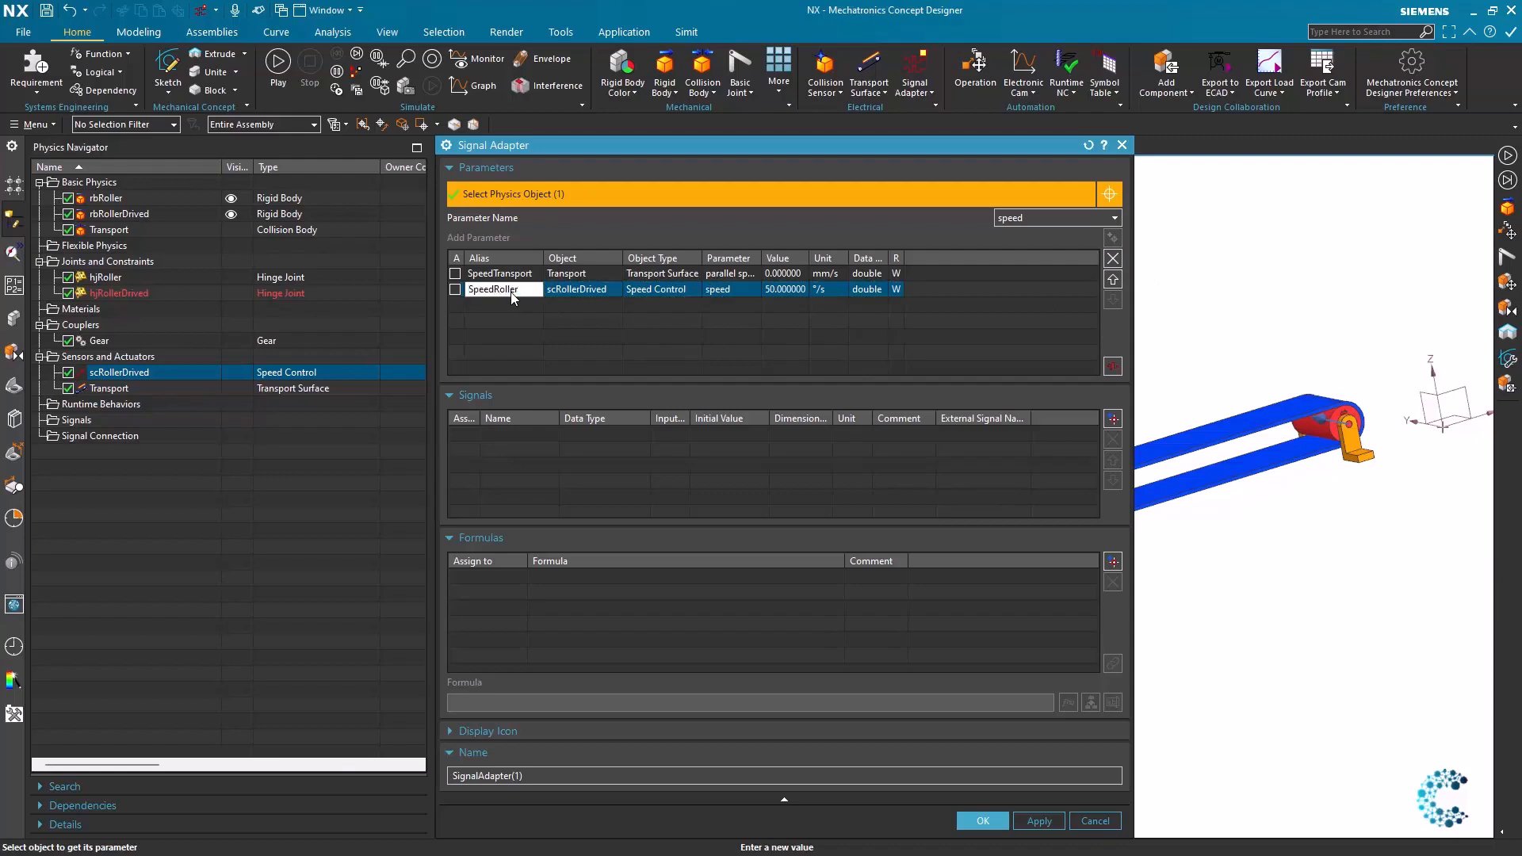
key(Return)
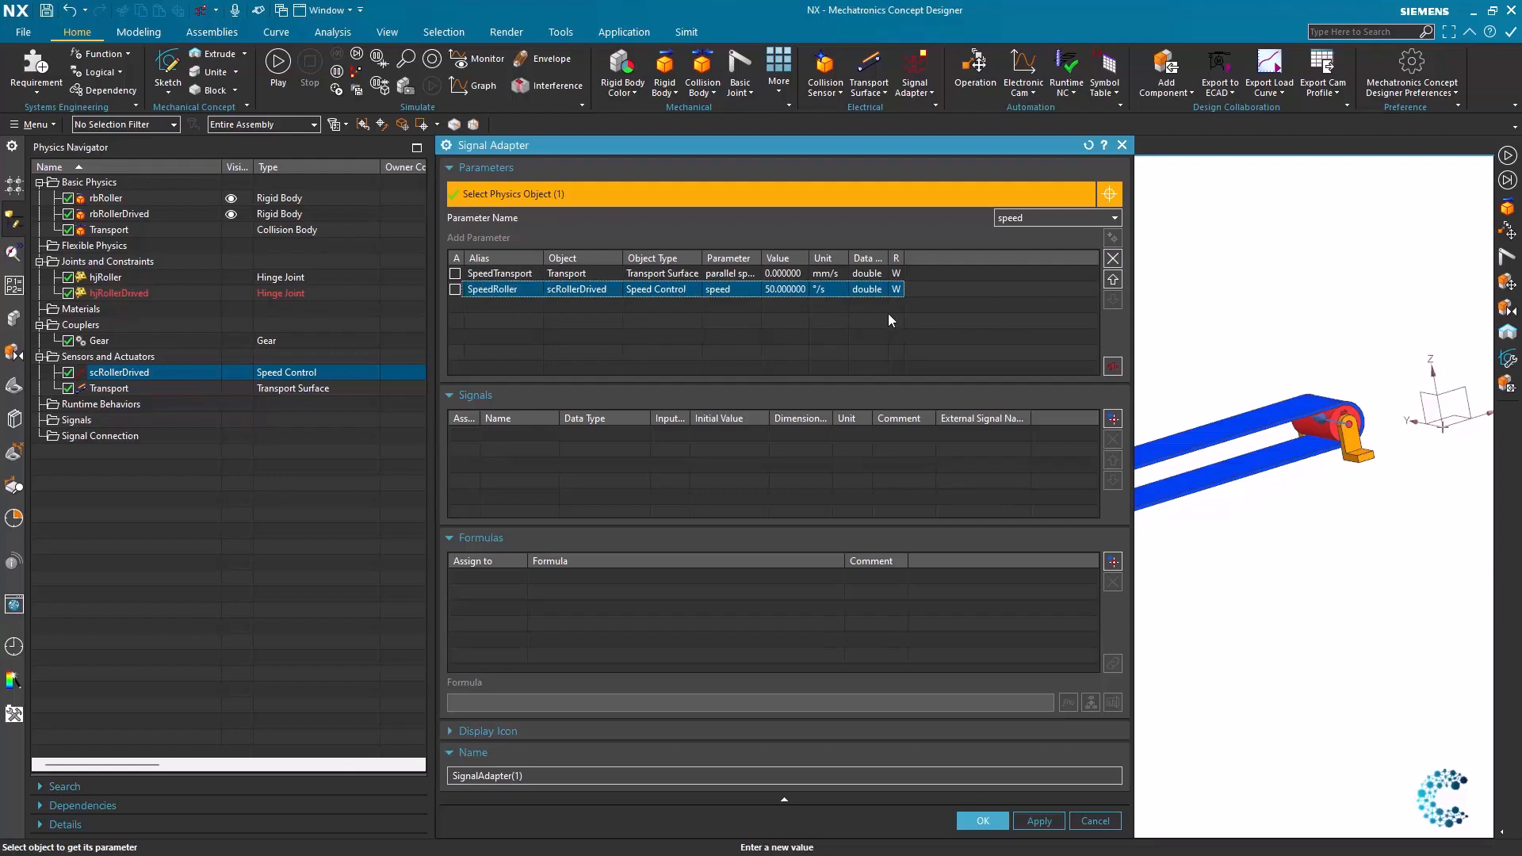
Add a signal to the adapter, set it as an input and name it sgUnit.
click(1113, 418)
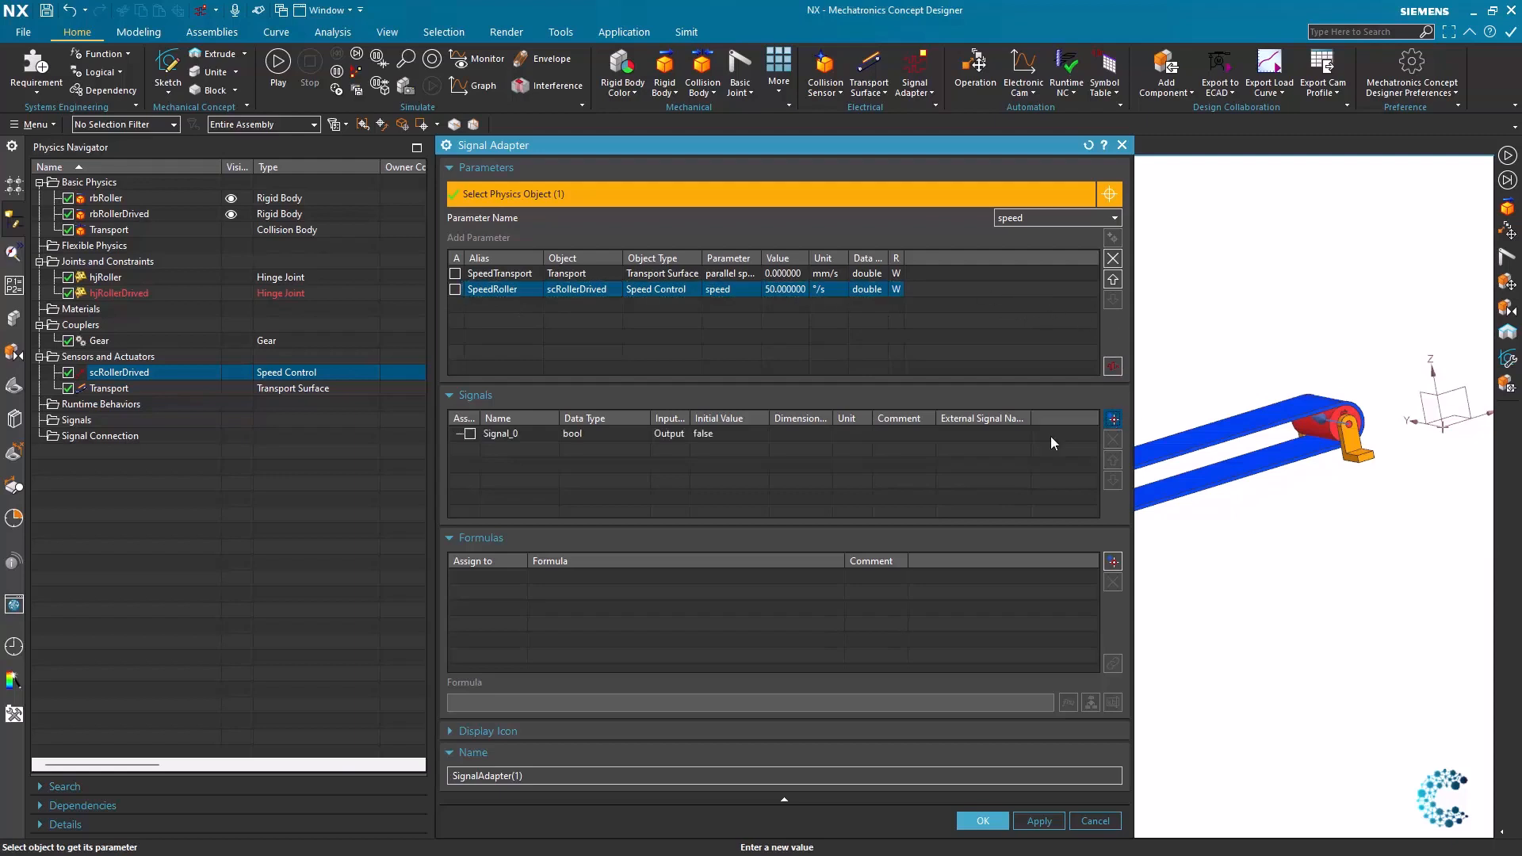
click(650, 440)
click(672, 436)
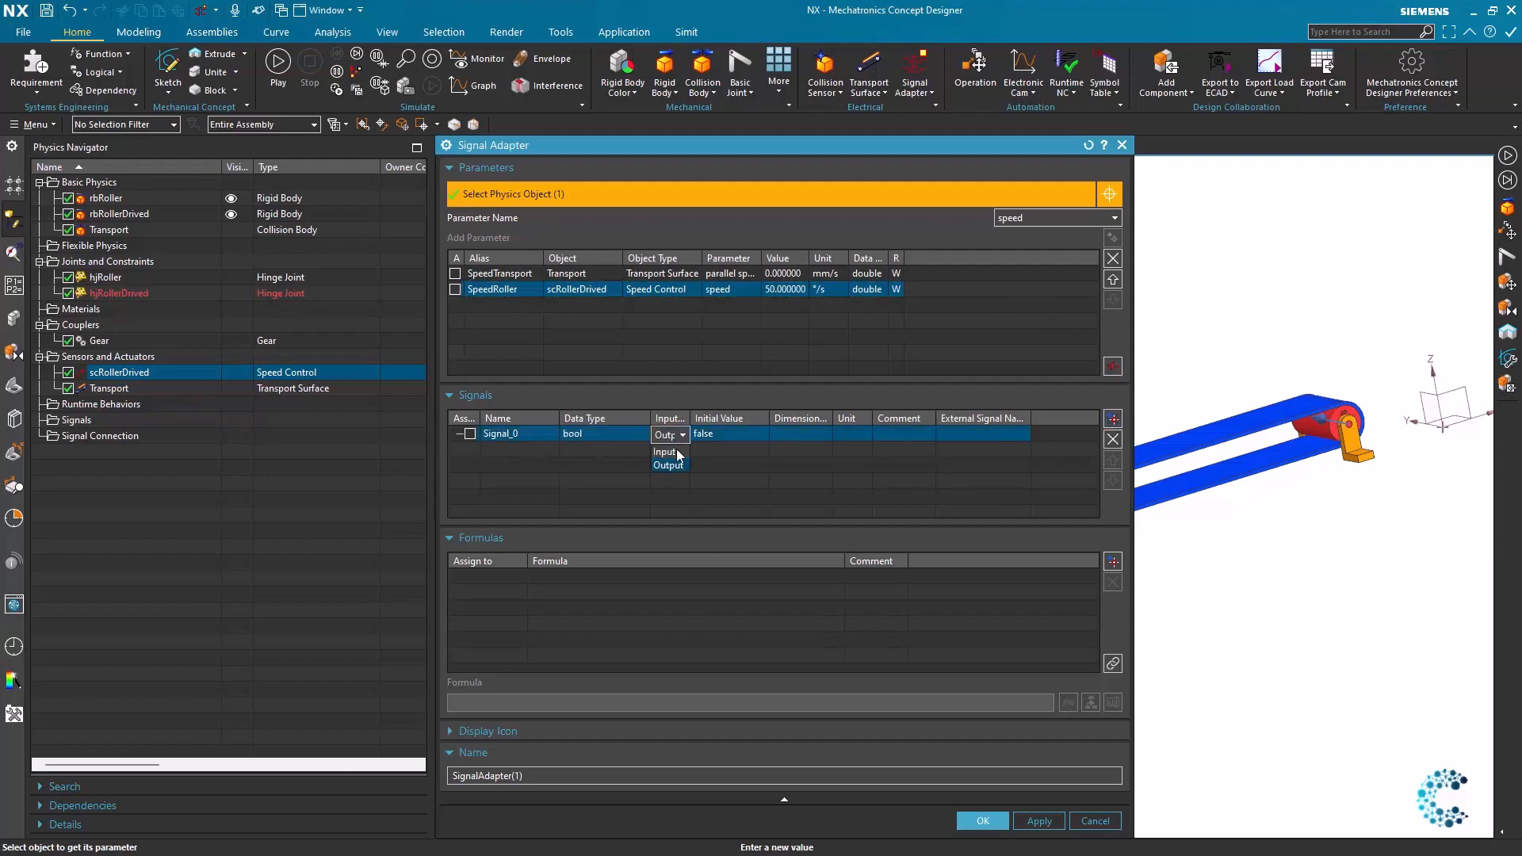
click(681, 455)
click(516, 435)
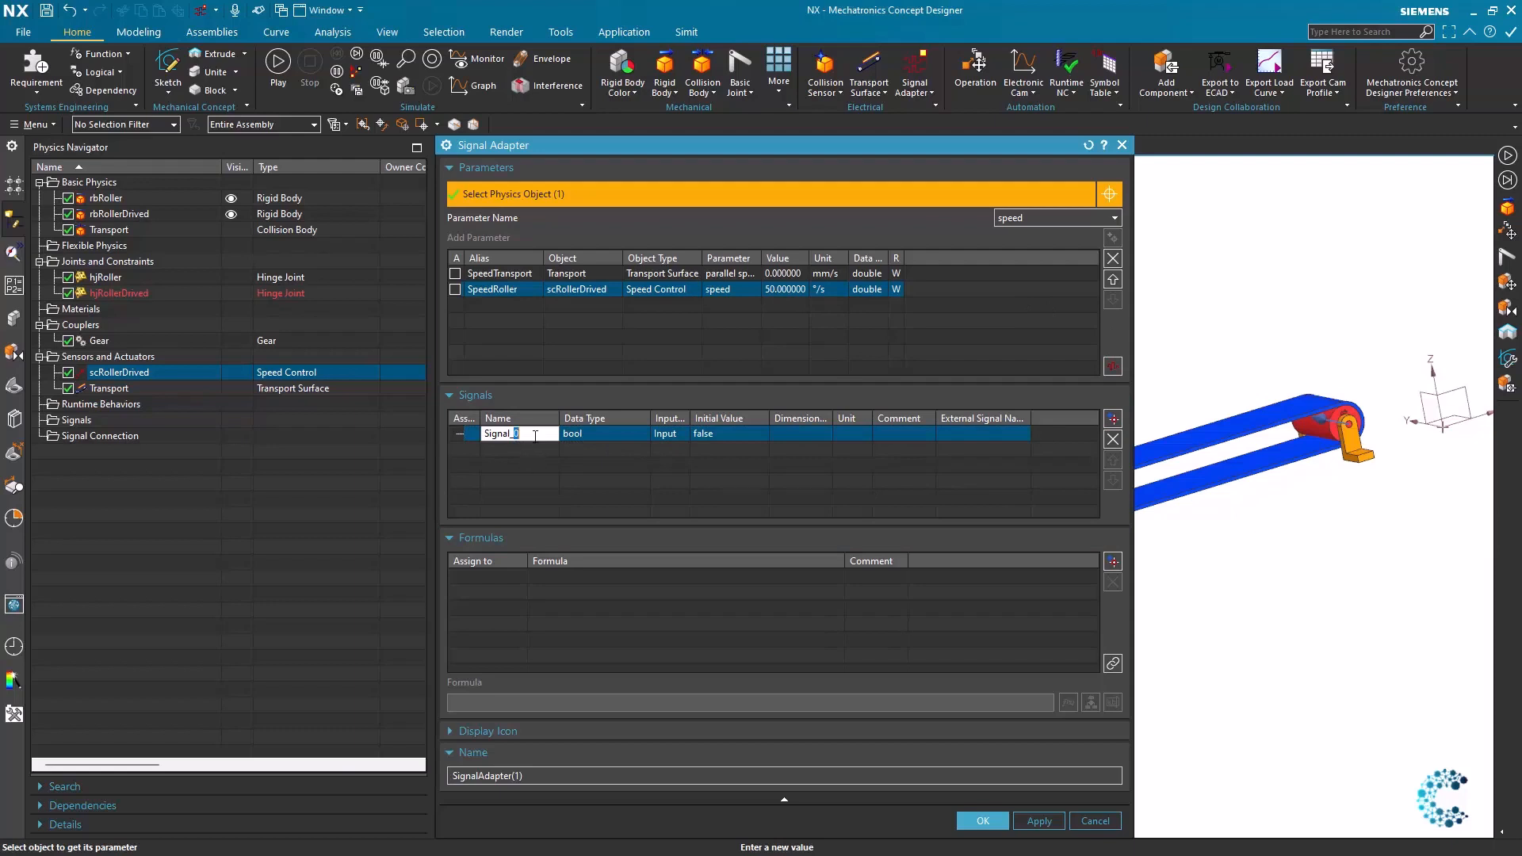
drag(535, 435, 427, 429)
text(sgUnit)
key(Return)
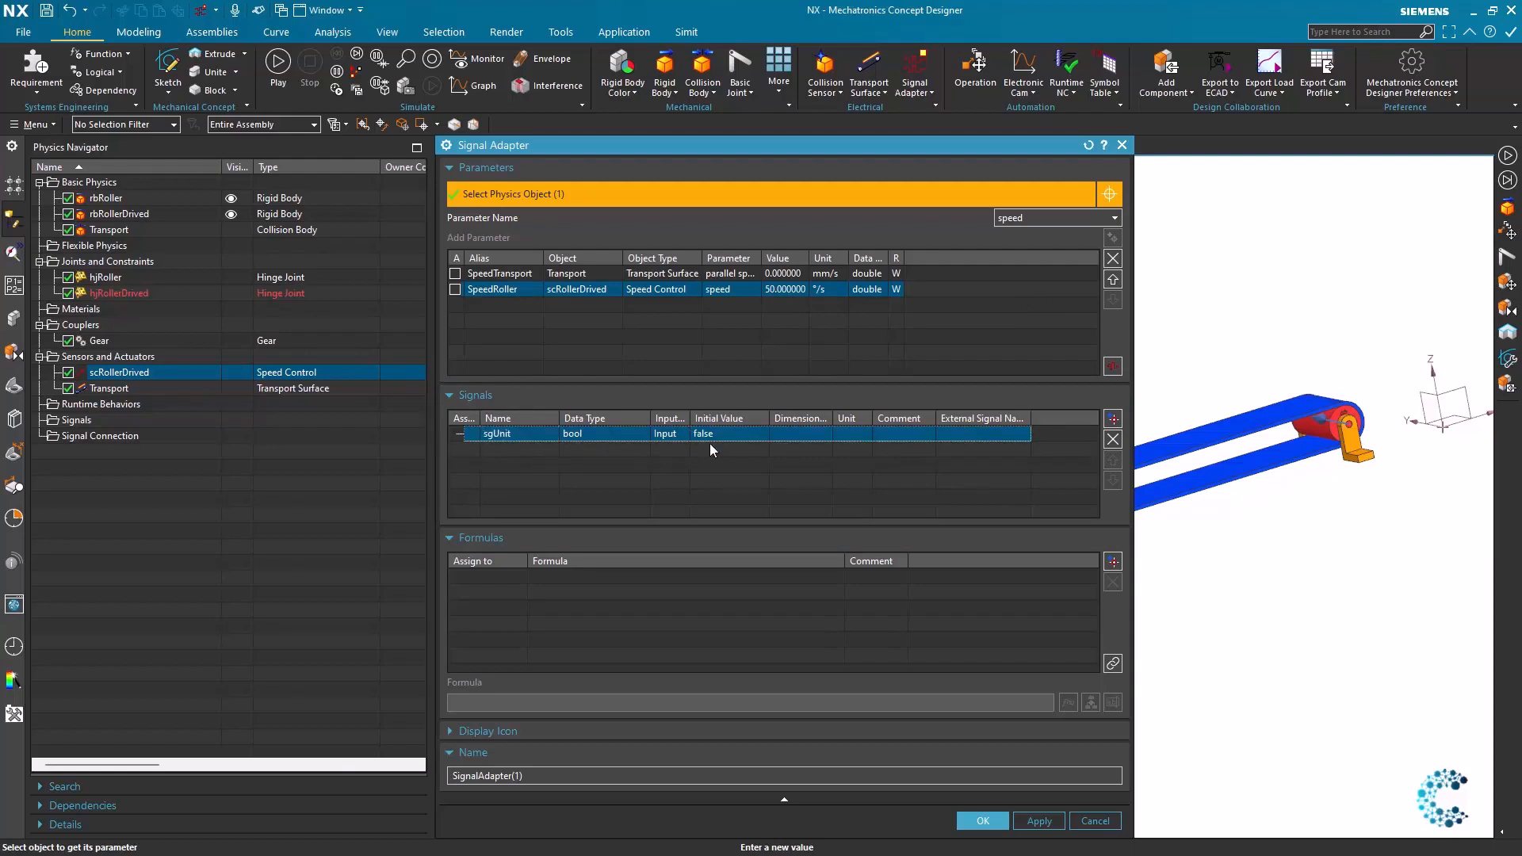
Set the sgUnit signal's data type to double and its initial value to 1.
click(669, 433)
click(711, 434)
click(761, 435)
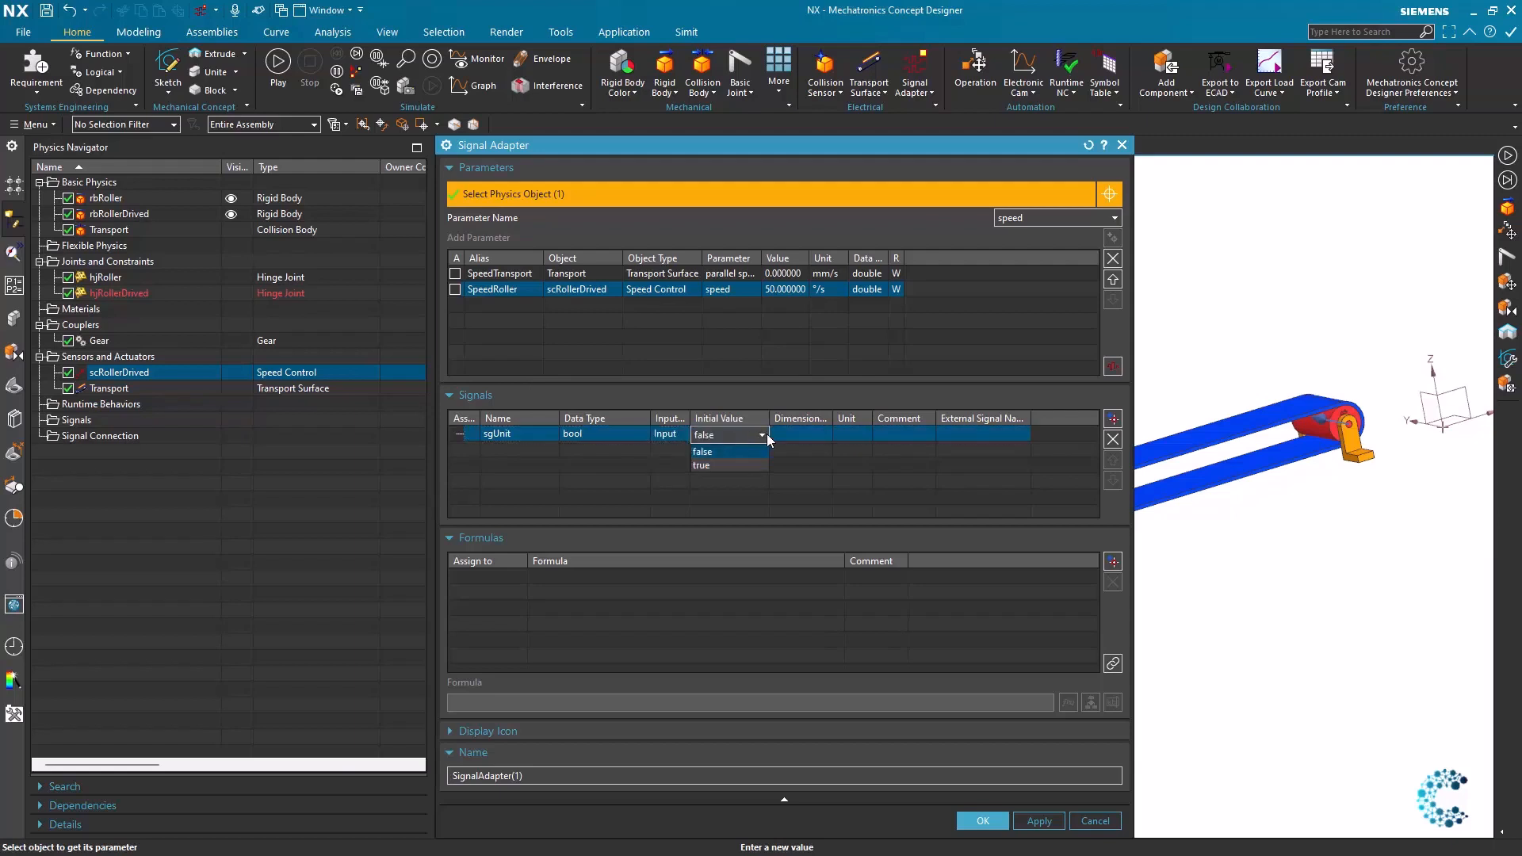
click(602, 434)
click(642, 435)
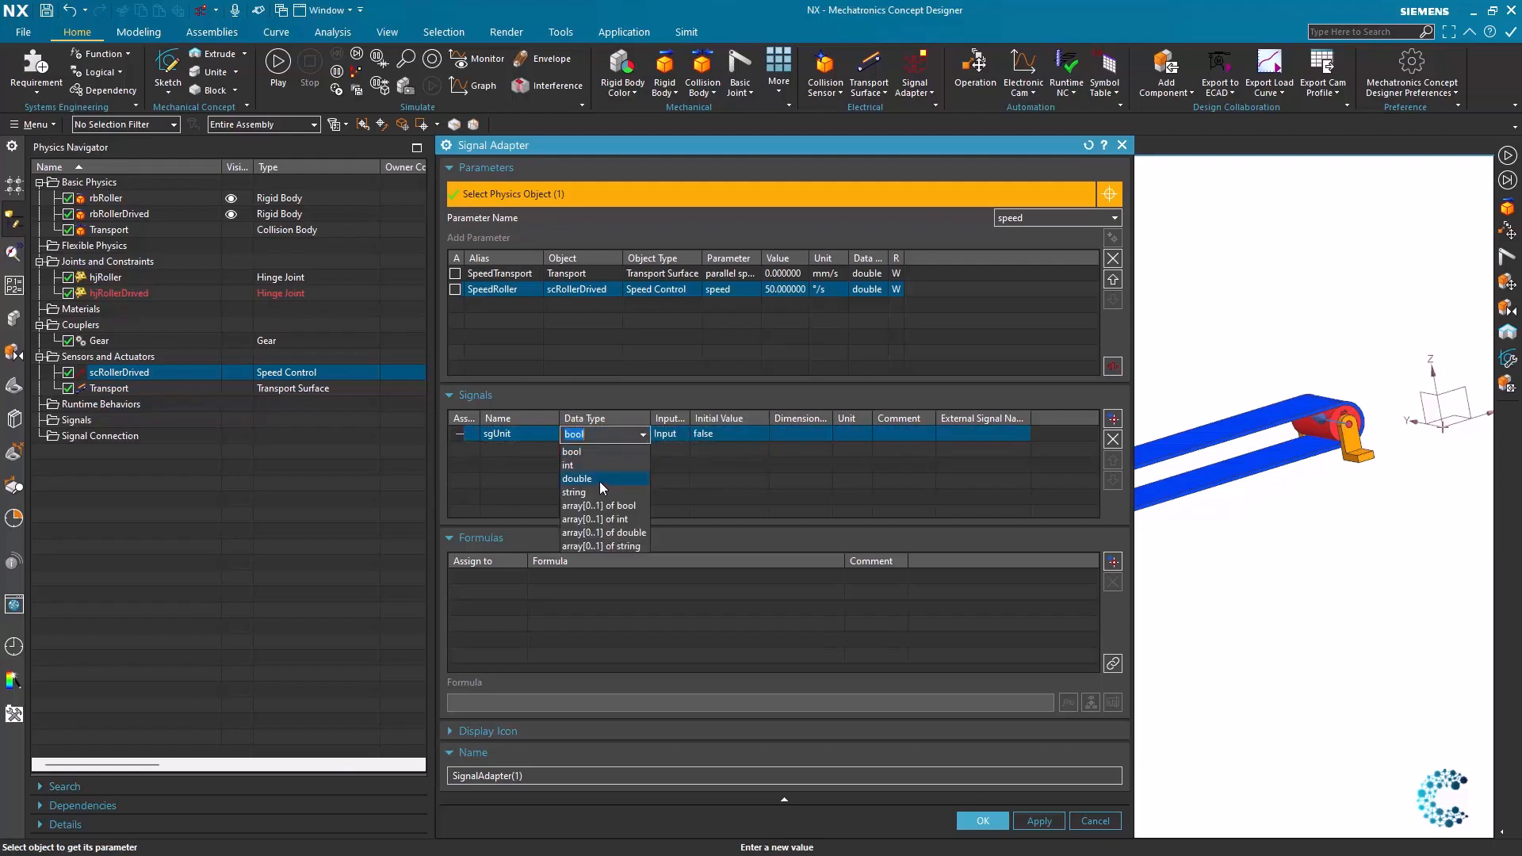
click(600, 479)
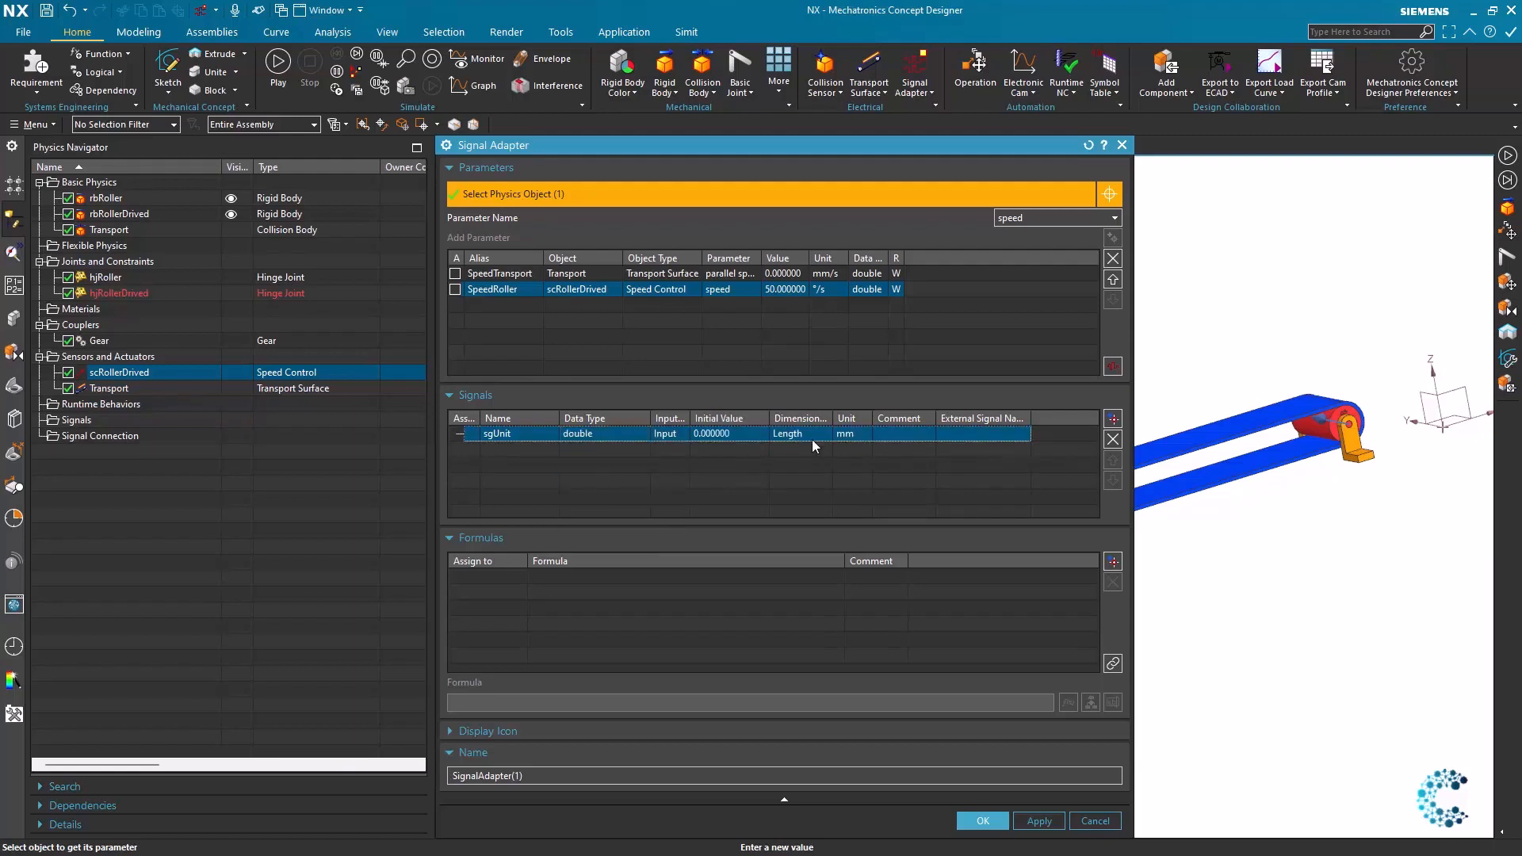
click(743, 435)
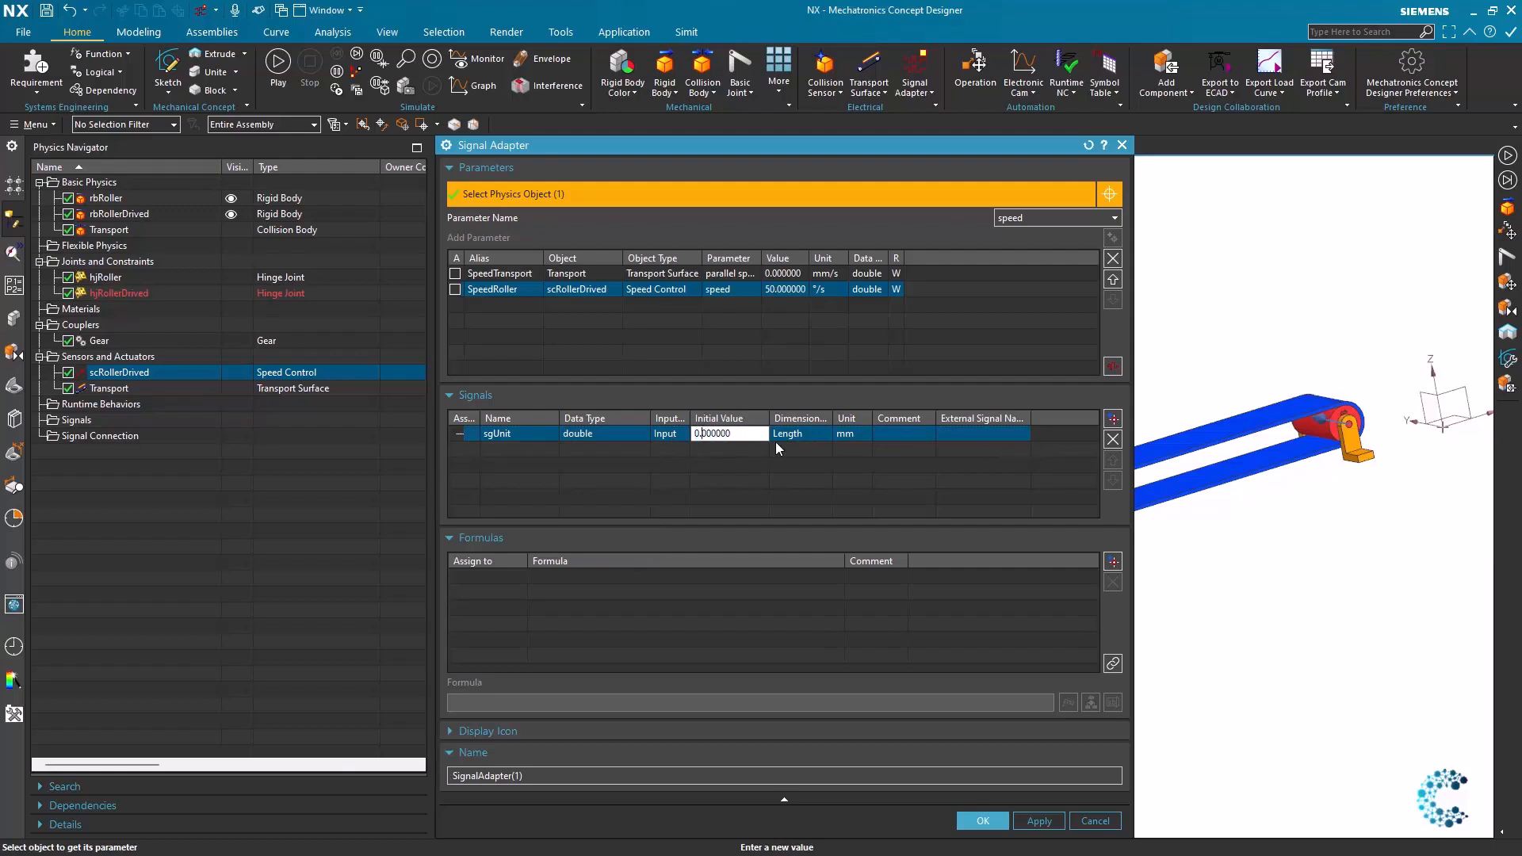
text(1)
key(Return)
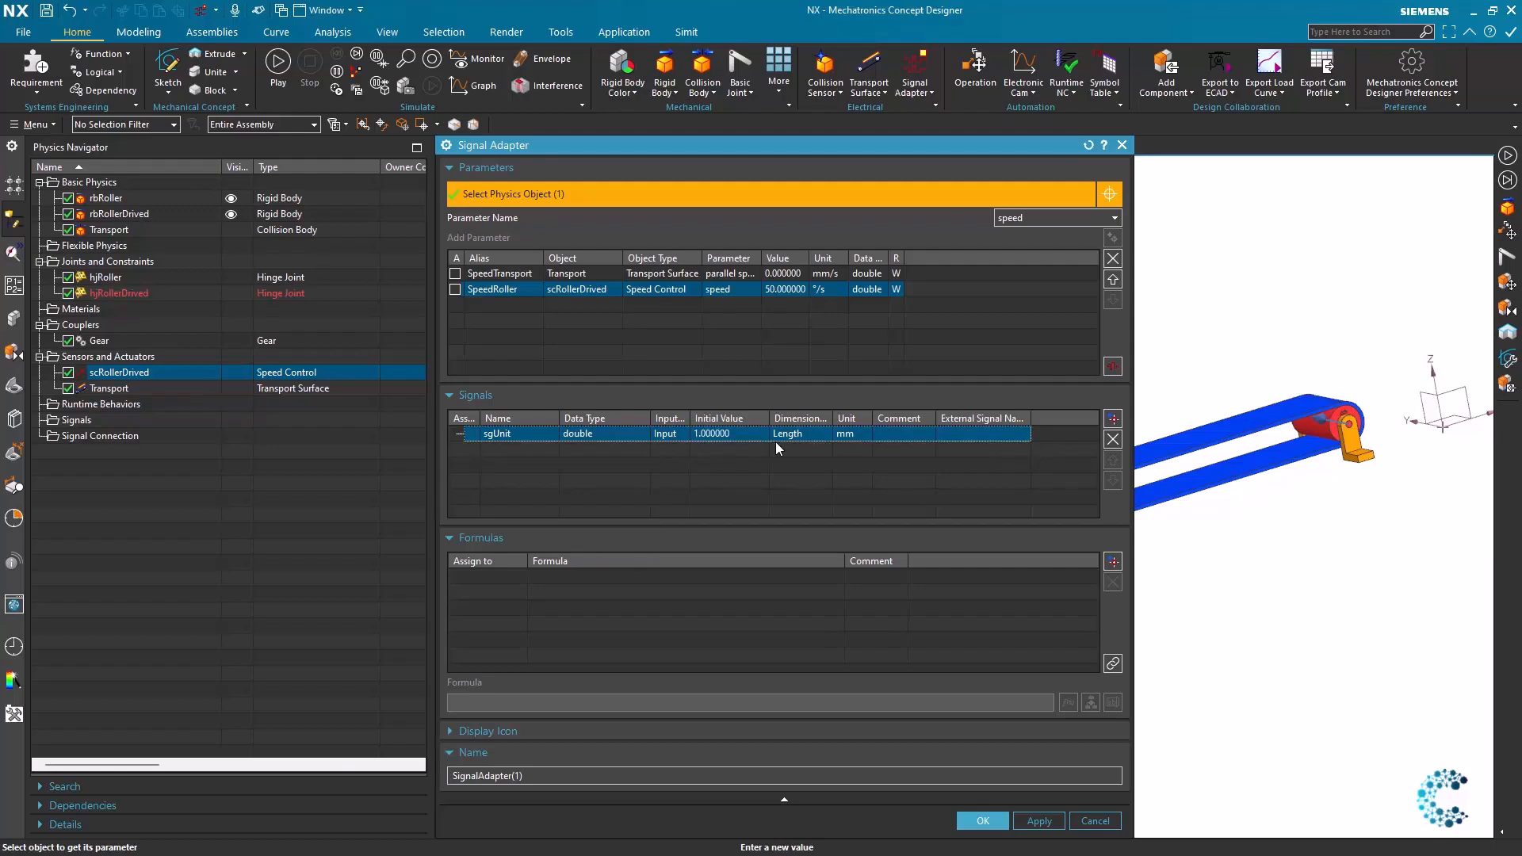
Set the dimension of the sgUnit signal to Angular Velocity.
click(817, 433)
click(824, 435)
scroll(849, 537, down, 1)
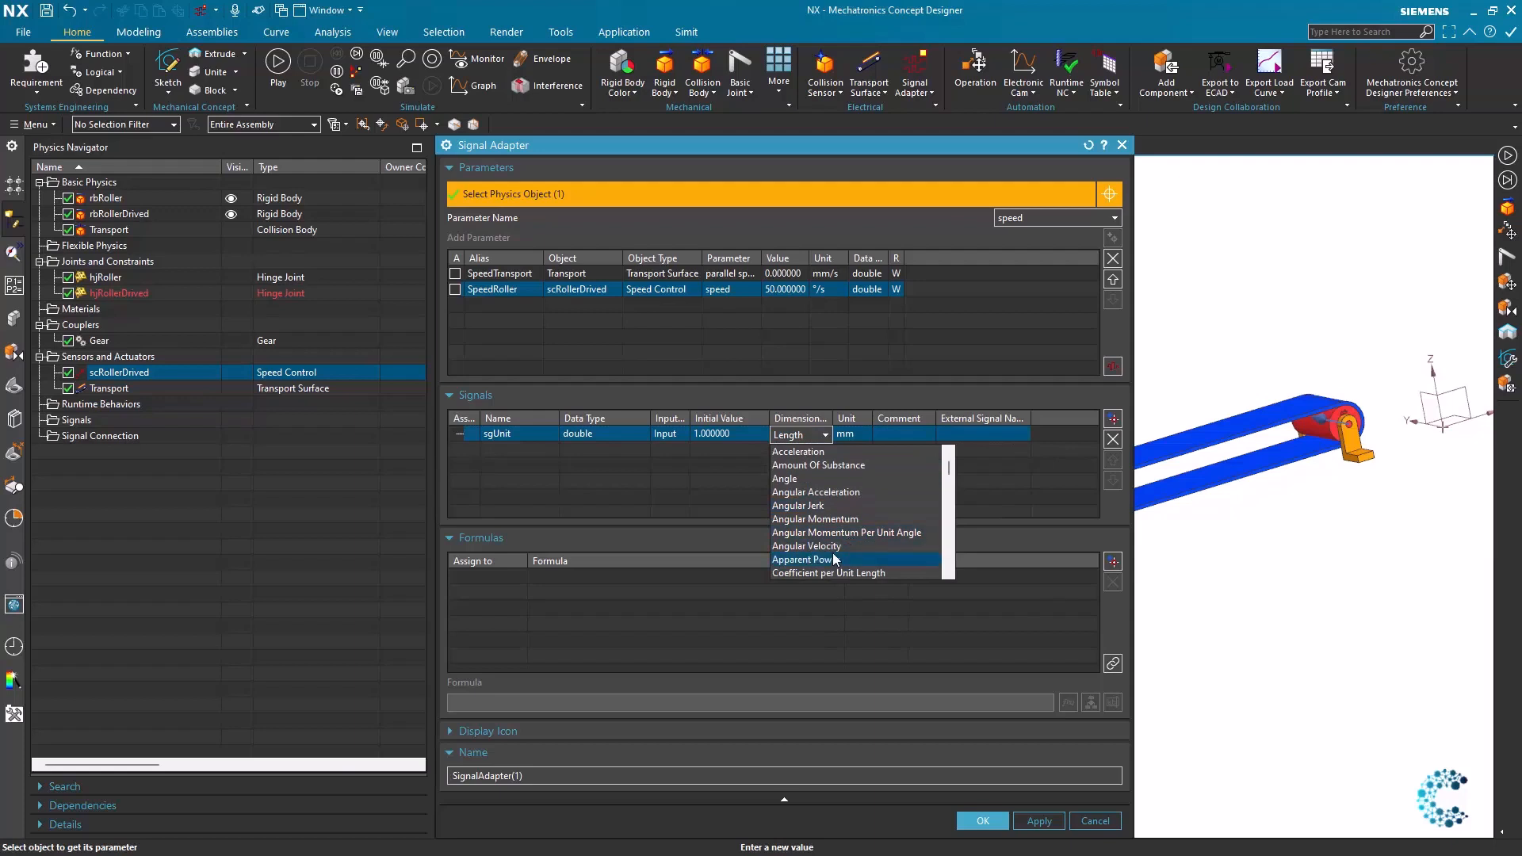
click(816, 562)
click(894, 477)
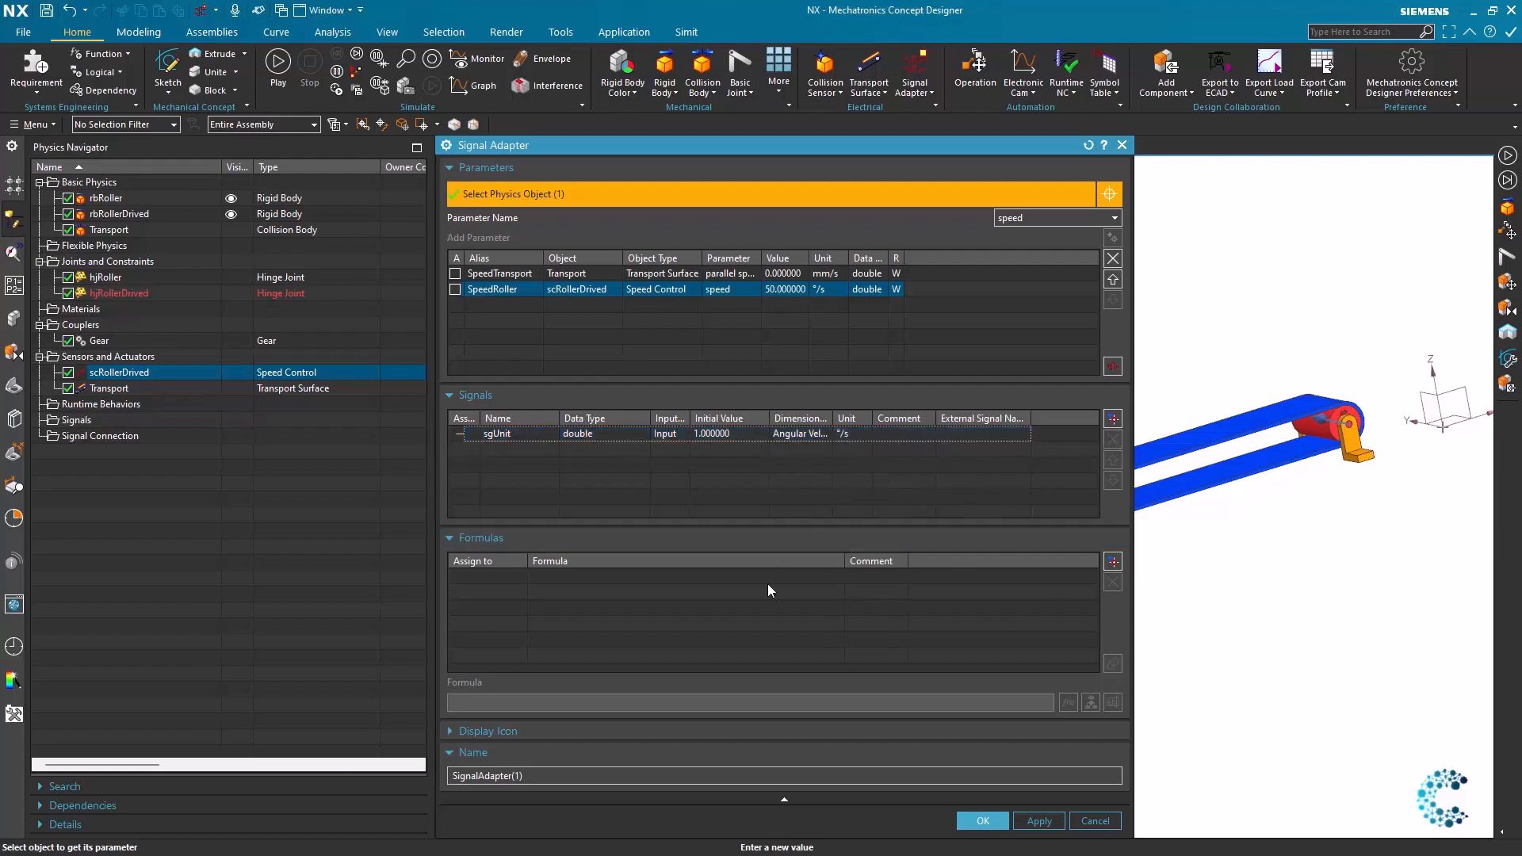
Make SpeedTransport assignable and give it the formula 30.0*(pi( )/360)*SpeedRoller/sgUnit.
click(460, 307)
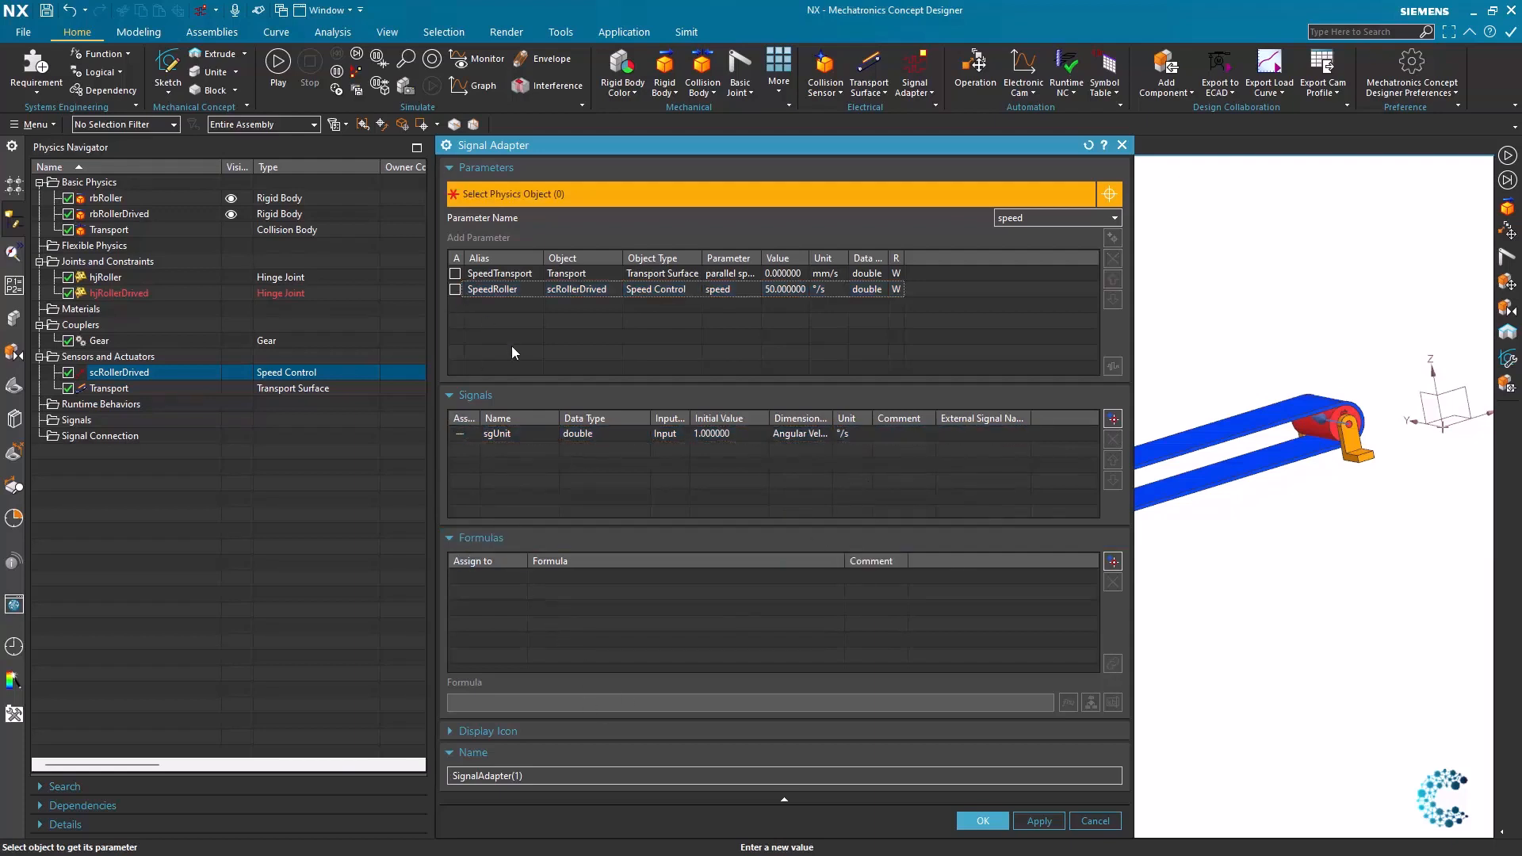
click(455, 274)
click(553, 581)
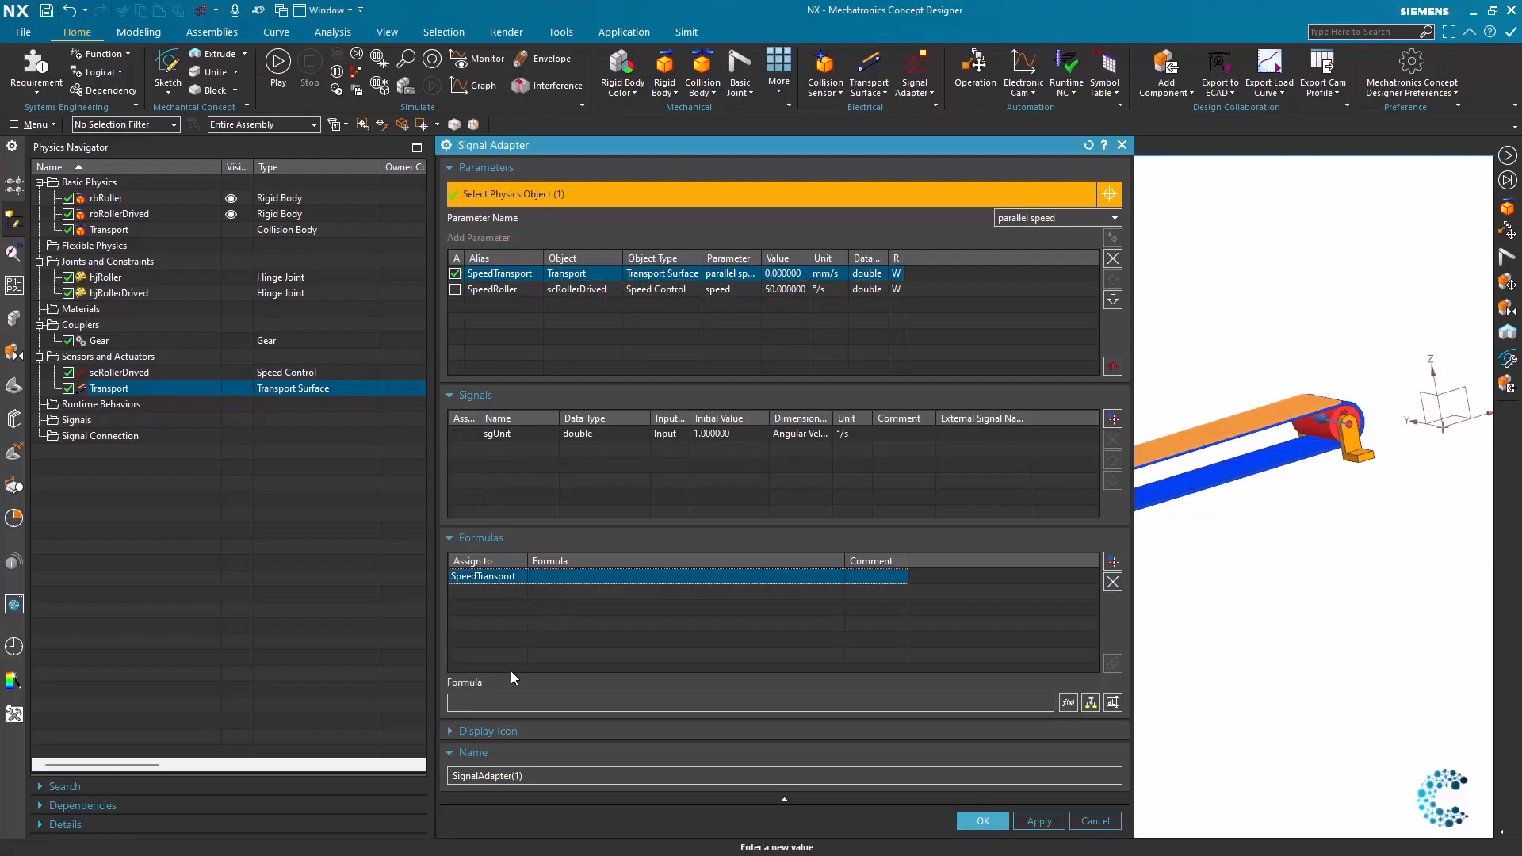
click(472, 703)
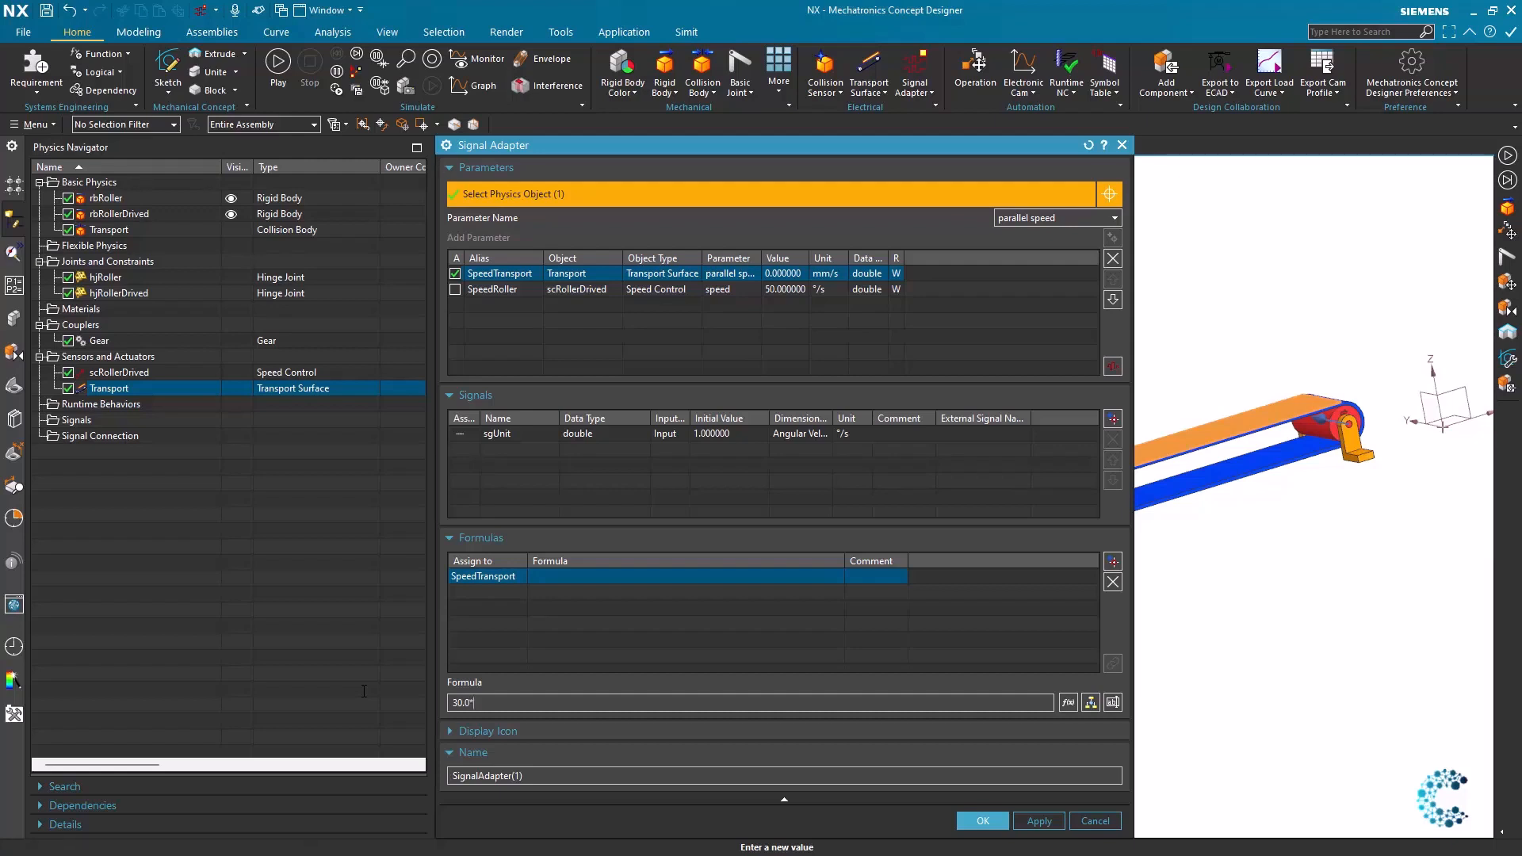
text(30.0*(pi)
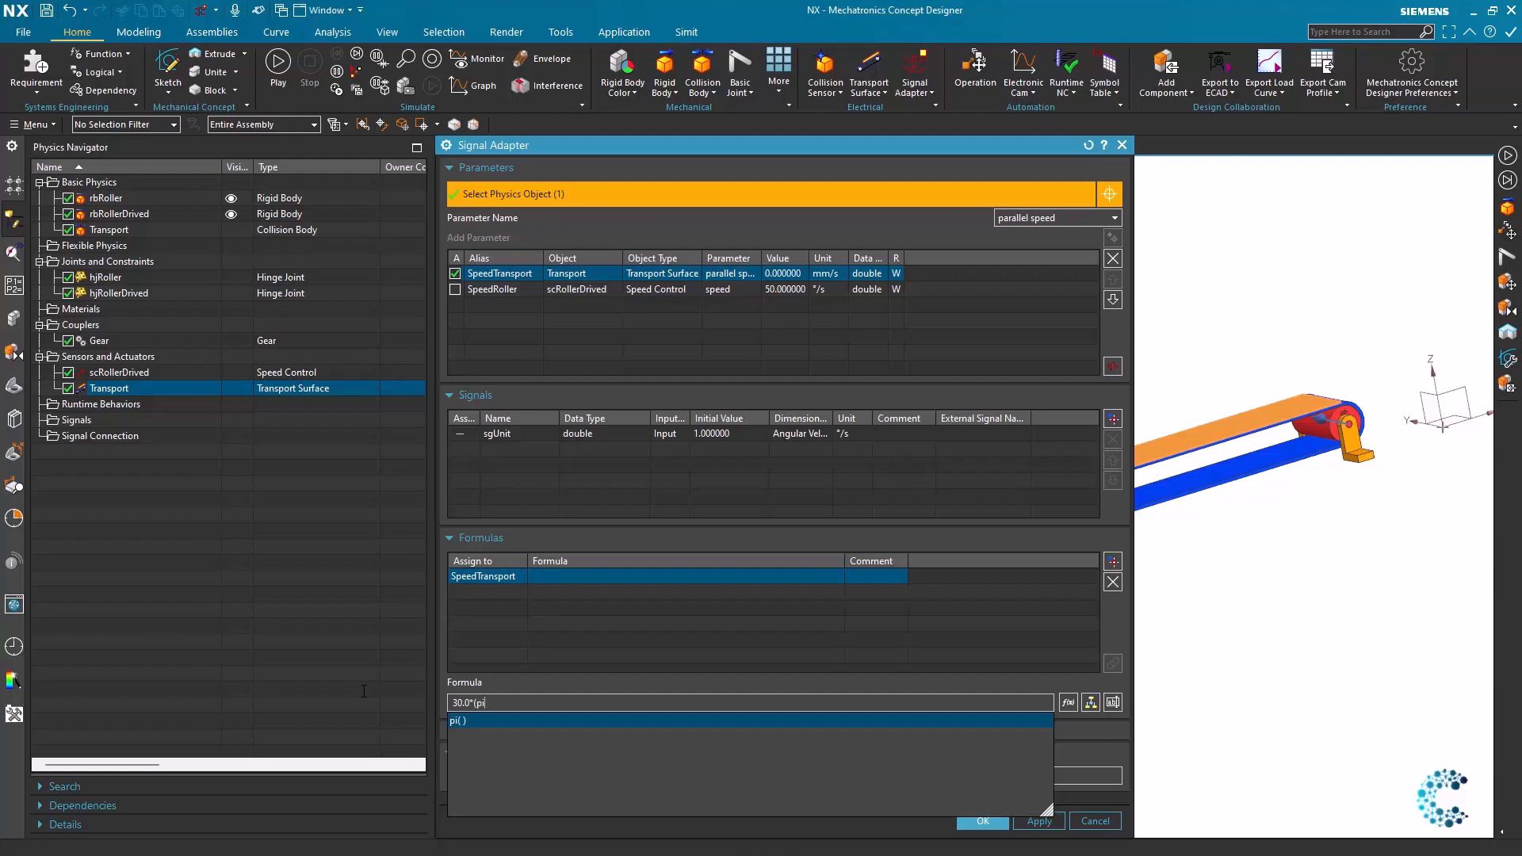
text(()/)
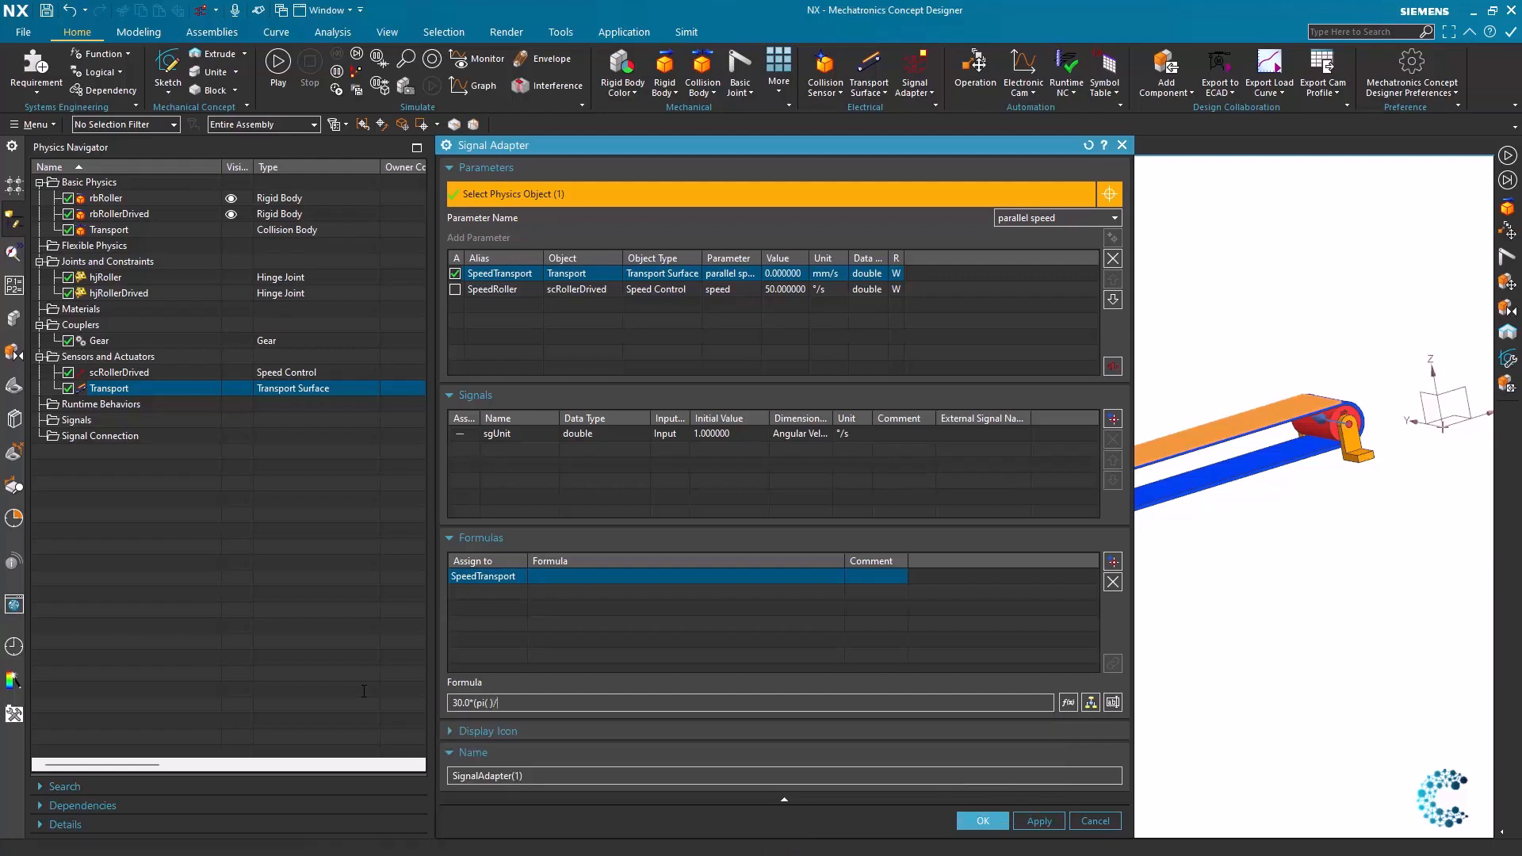
text(360)*Spe)
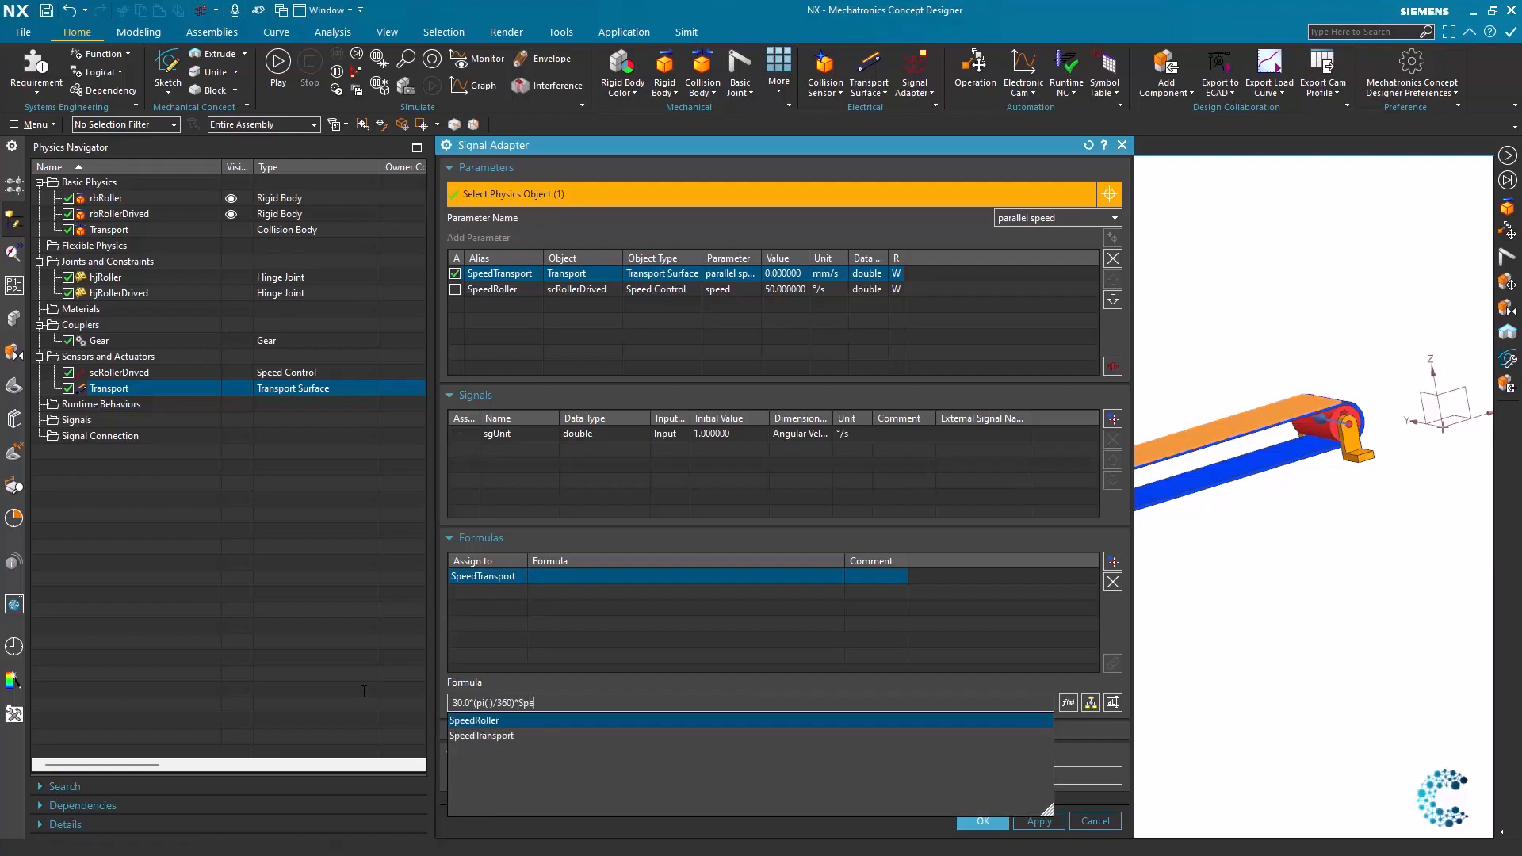
text(edRoller/sg)
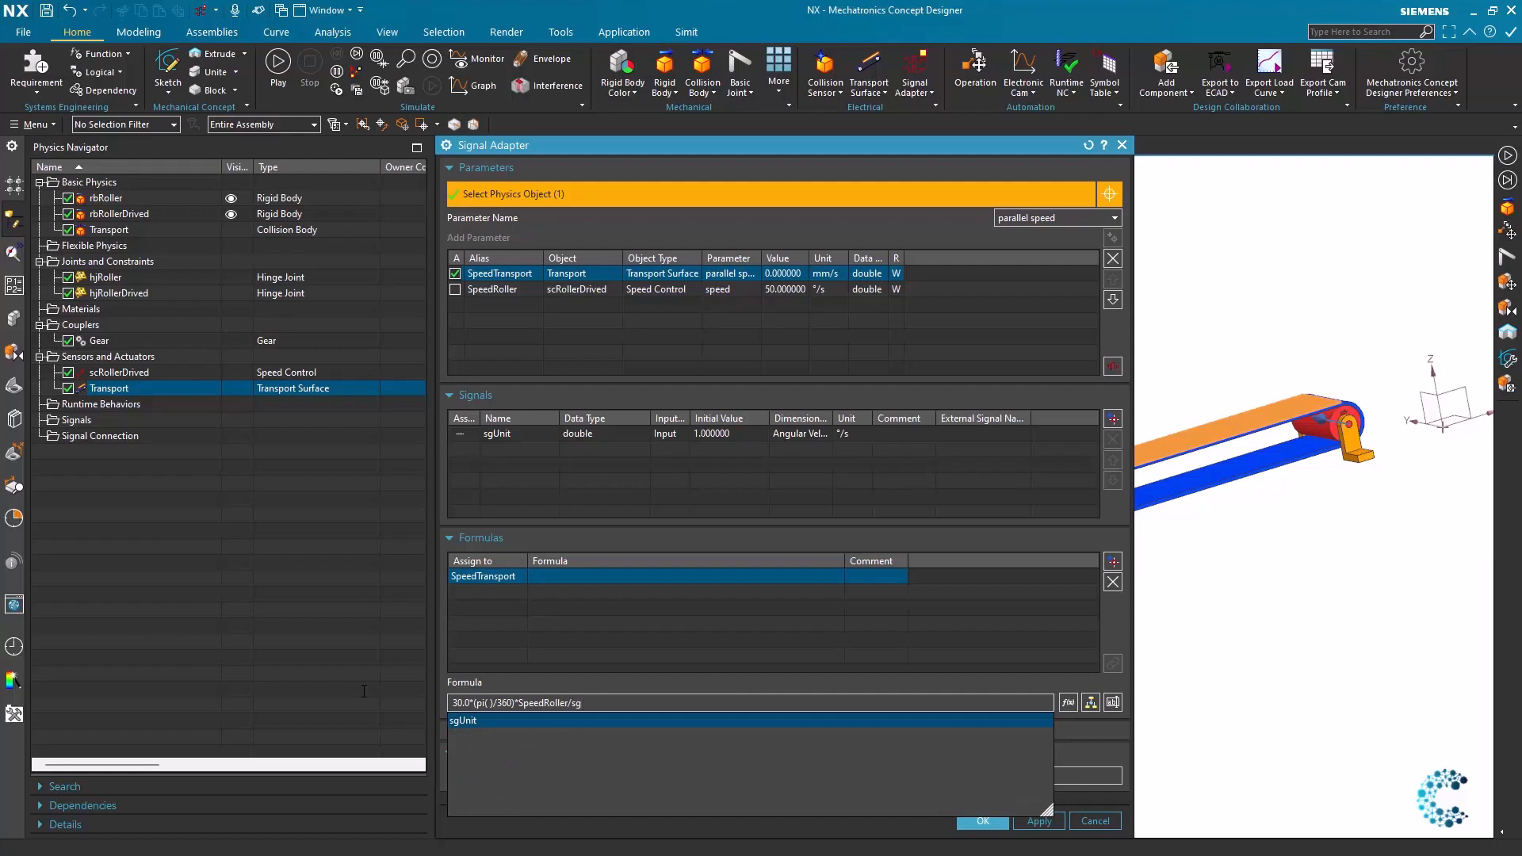
key(Return)
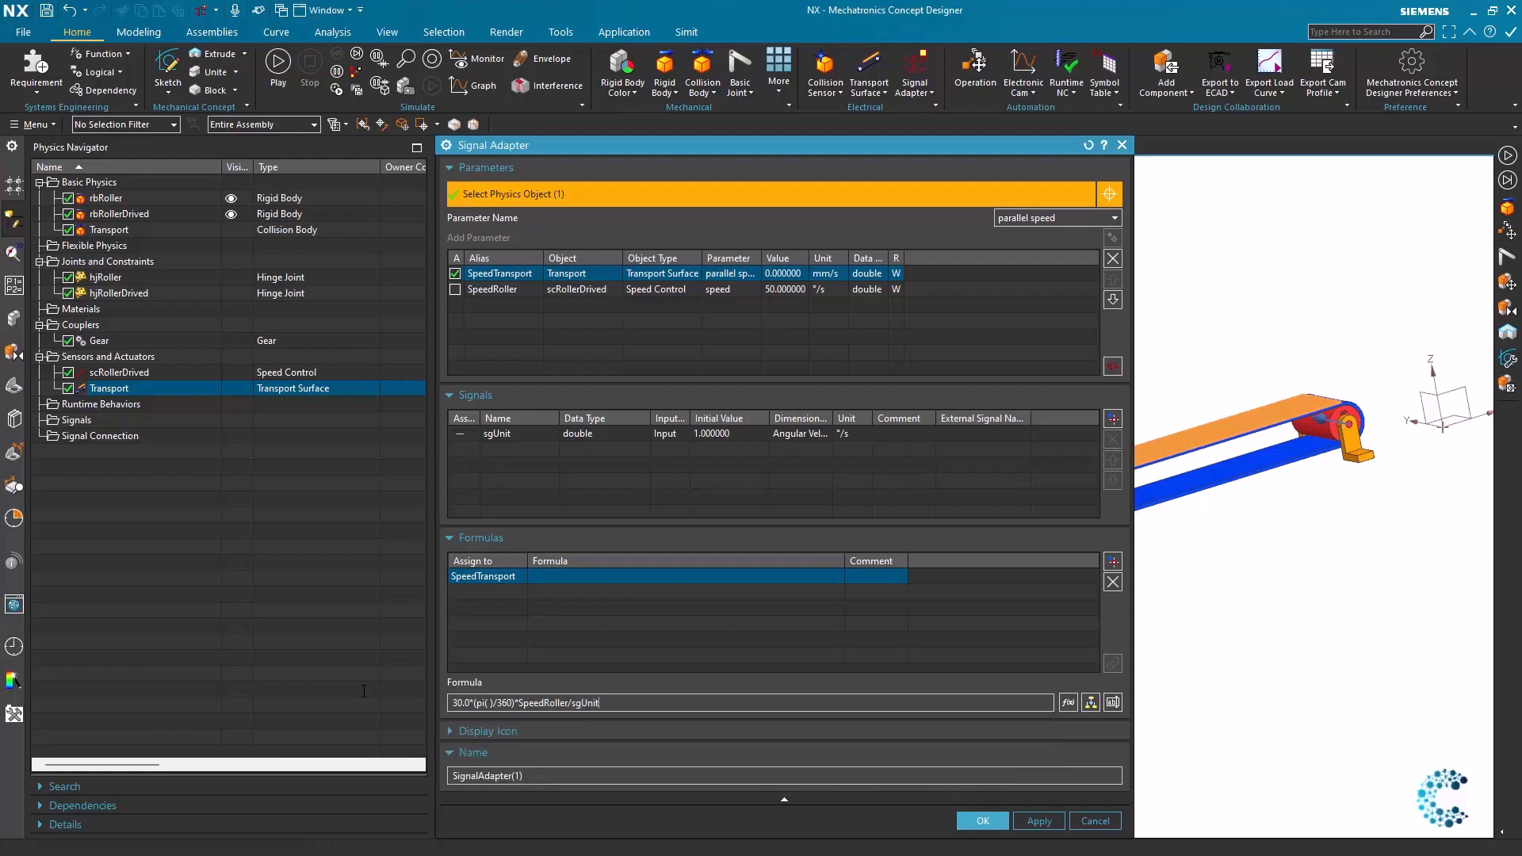
key(Return)
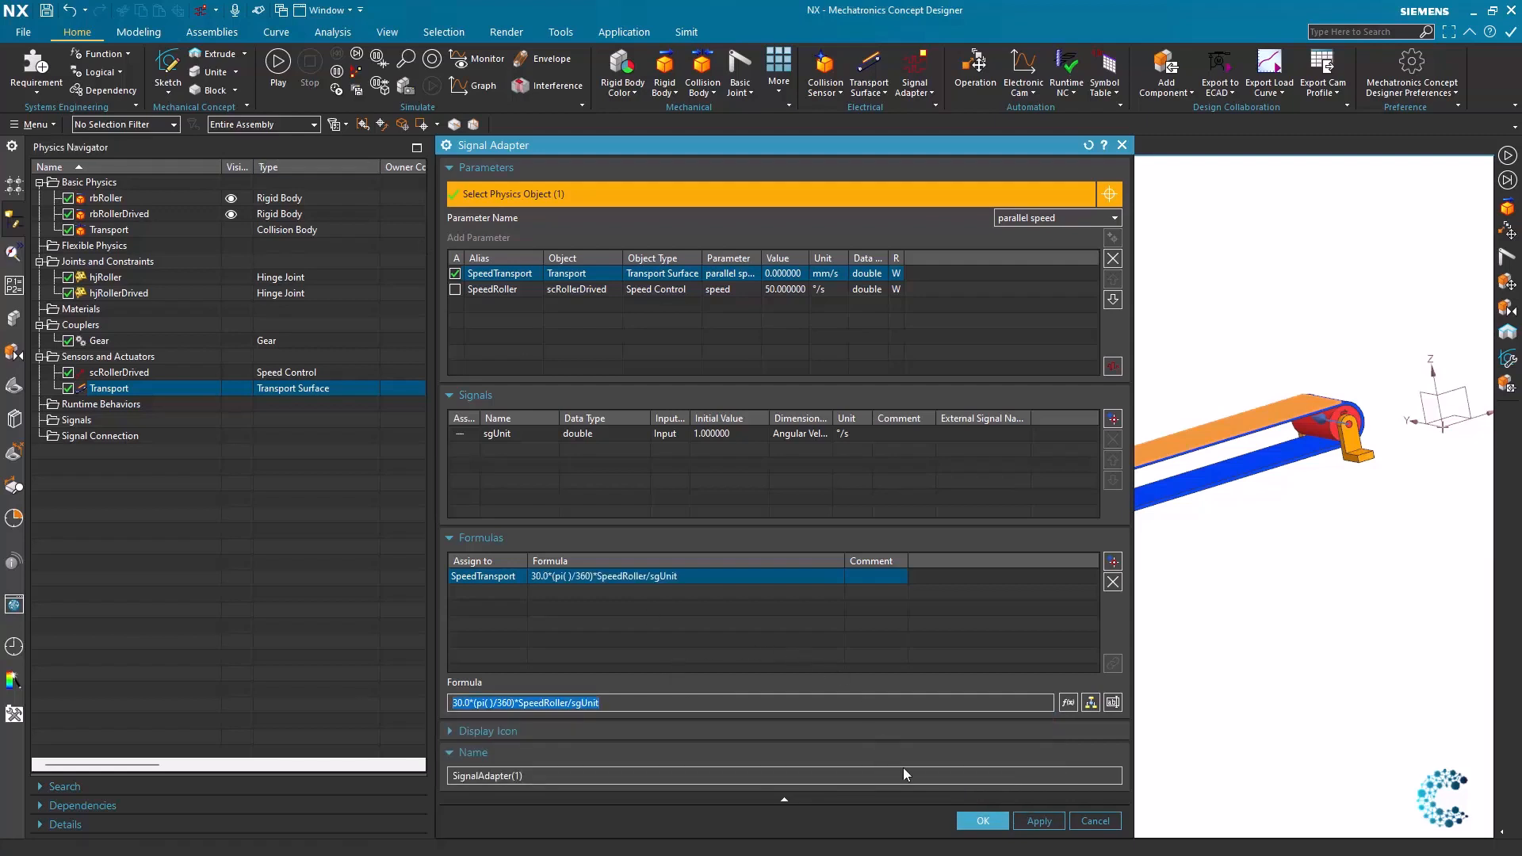
drag(547, 776, 272, 765)
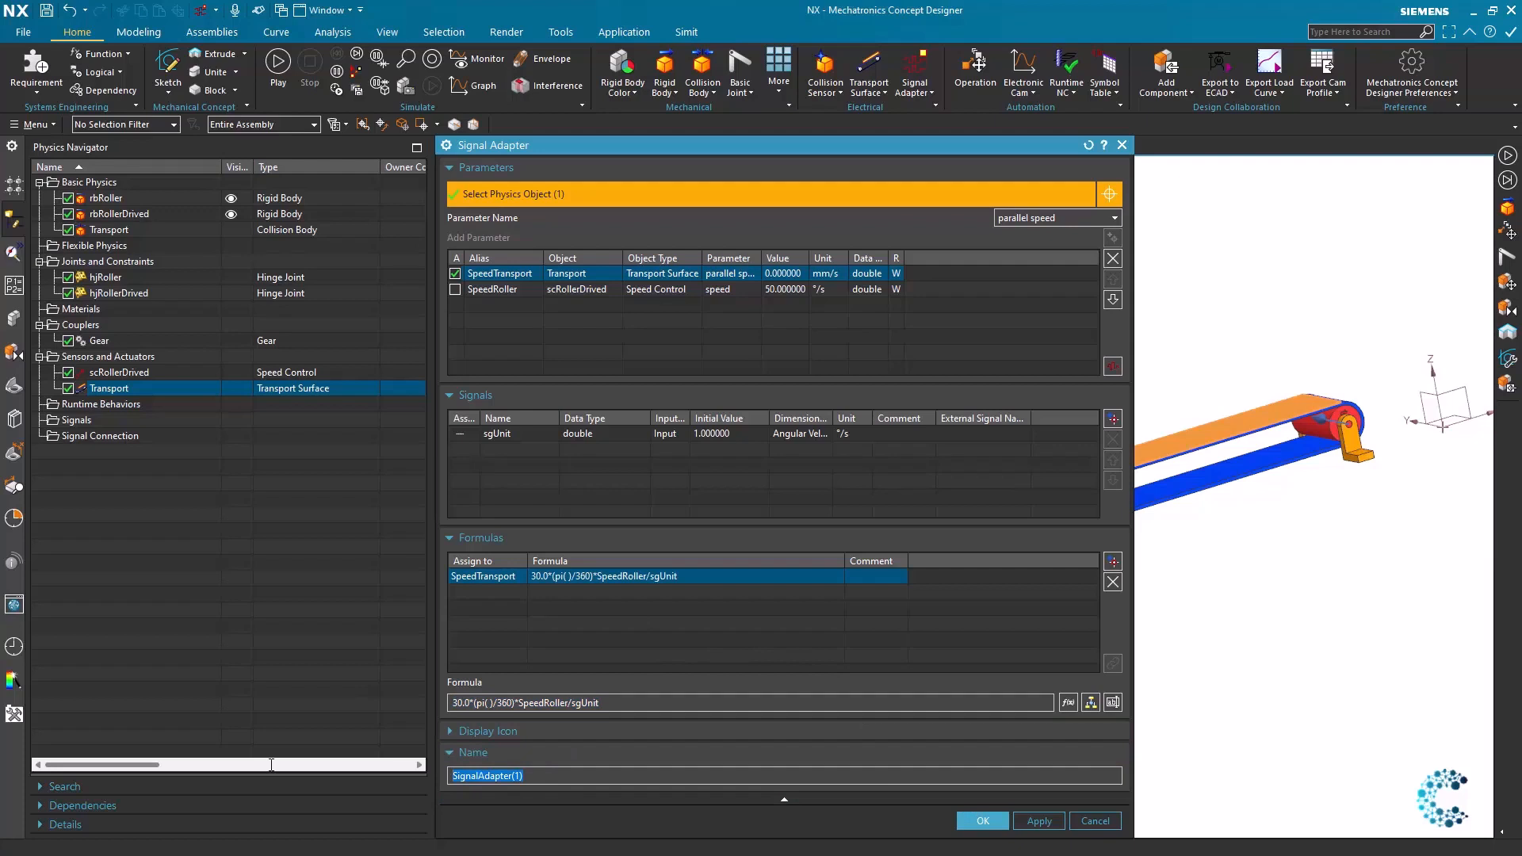
text(SpeedRoller)
key(BackSpace)
key(BackSpace)
key(BackSpace)
key(BackSpace)
key(BackSpace)
key(BackSpace)
key(BackSpace)
key(BackSpace)
key(BackSpace)
key(BackSpace)
Create the signal adapter under the name ConvertSpeedRollerToTransport, without adding sgUnit to a symbol table.
text(ConvertSpeedRollerToTransppo)
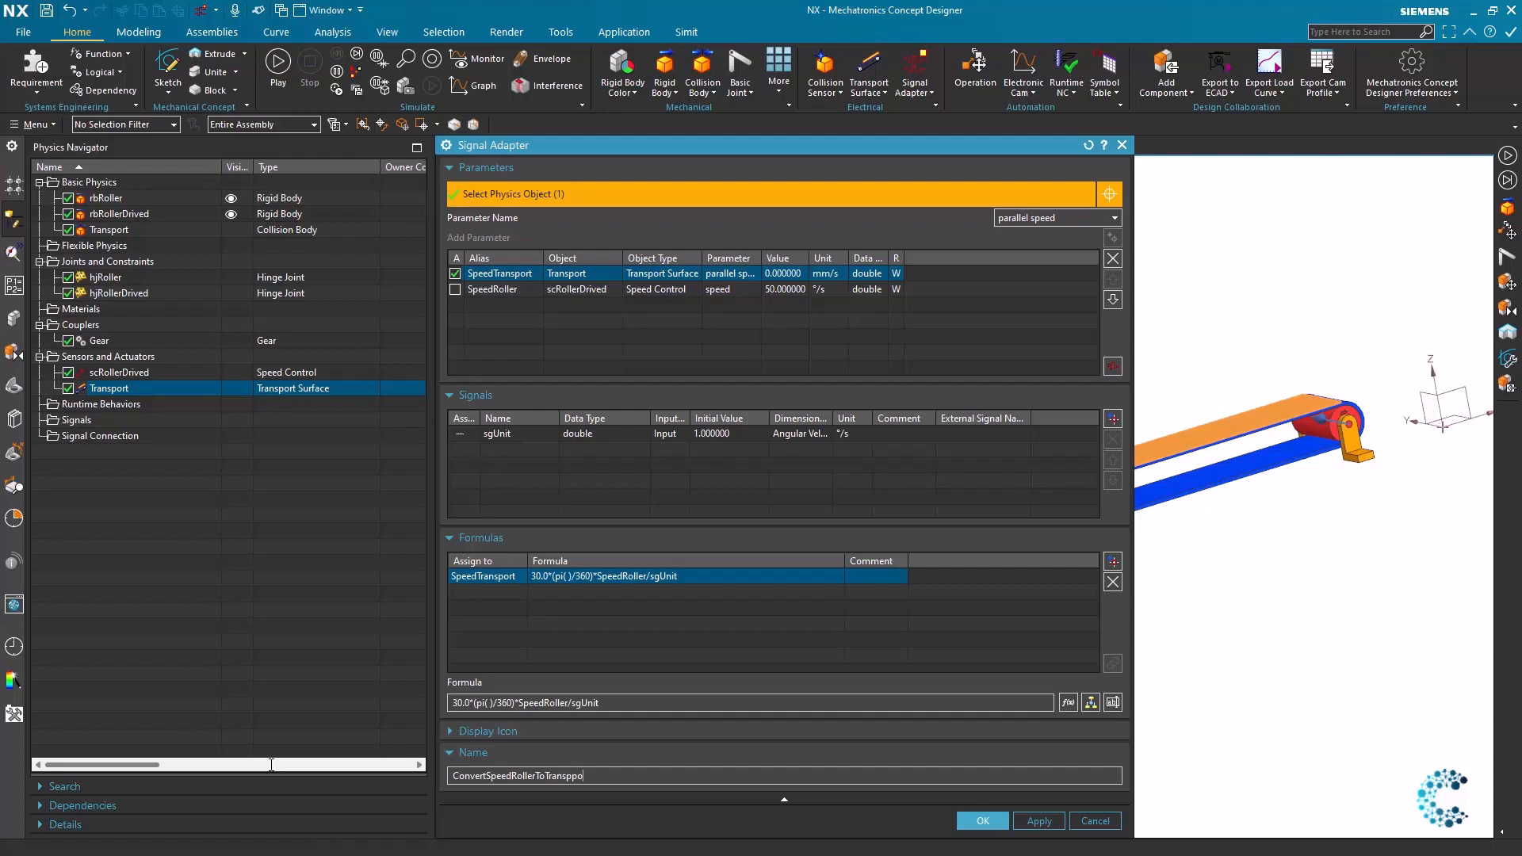
key(BackSpace)
key(BackSpace)
text(ort)
click(983, 819)
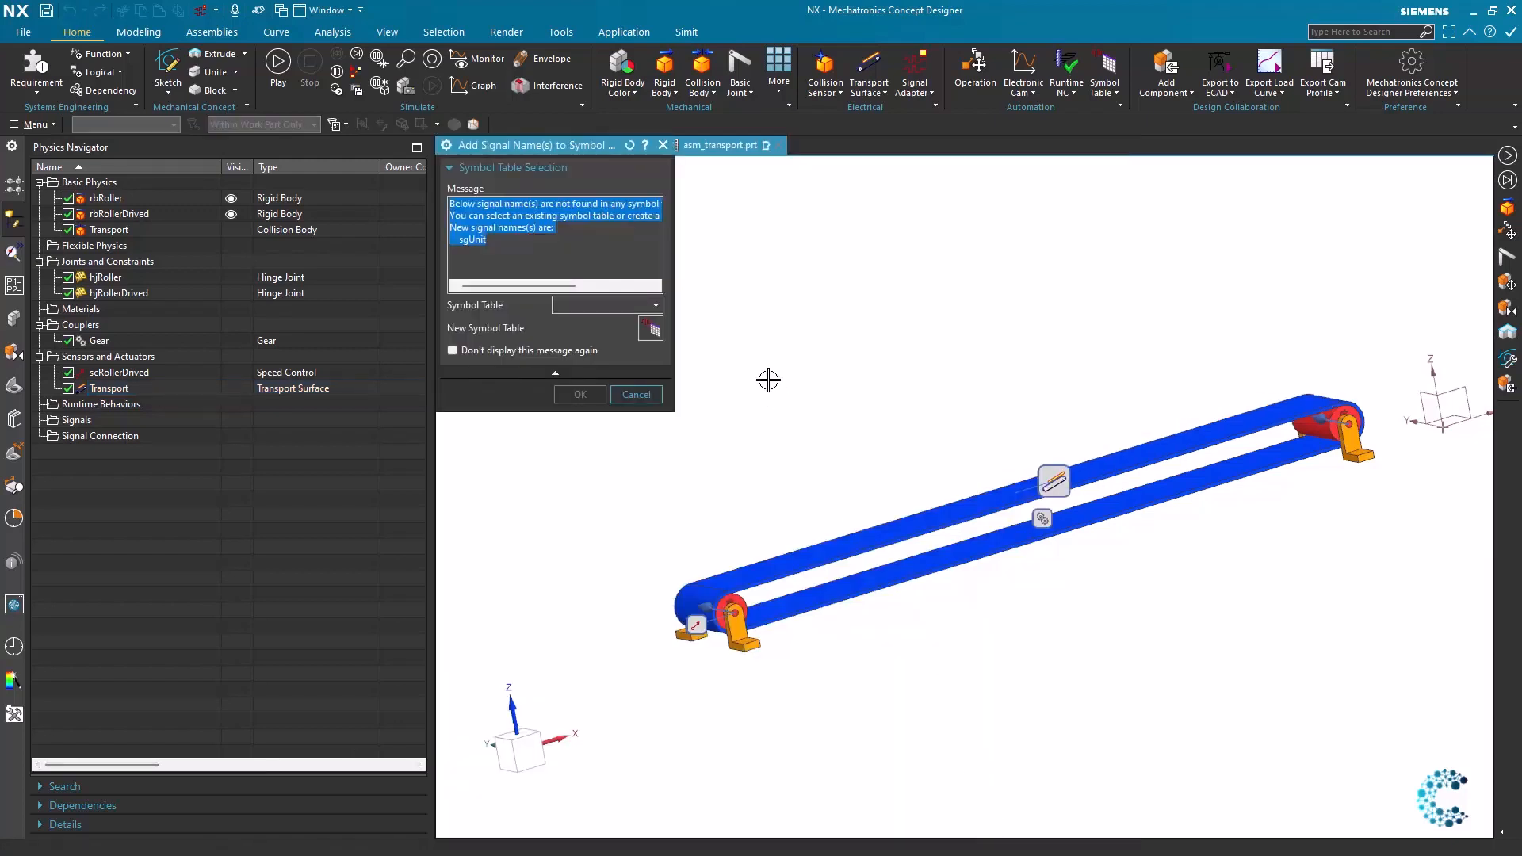
click(652, 397)
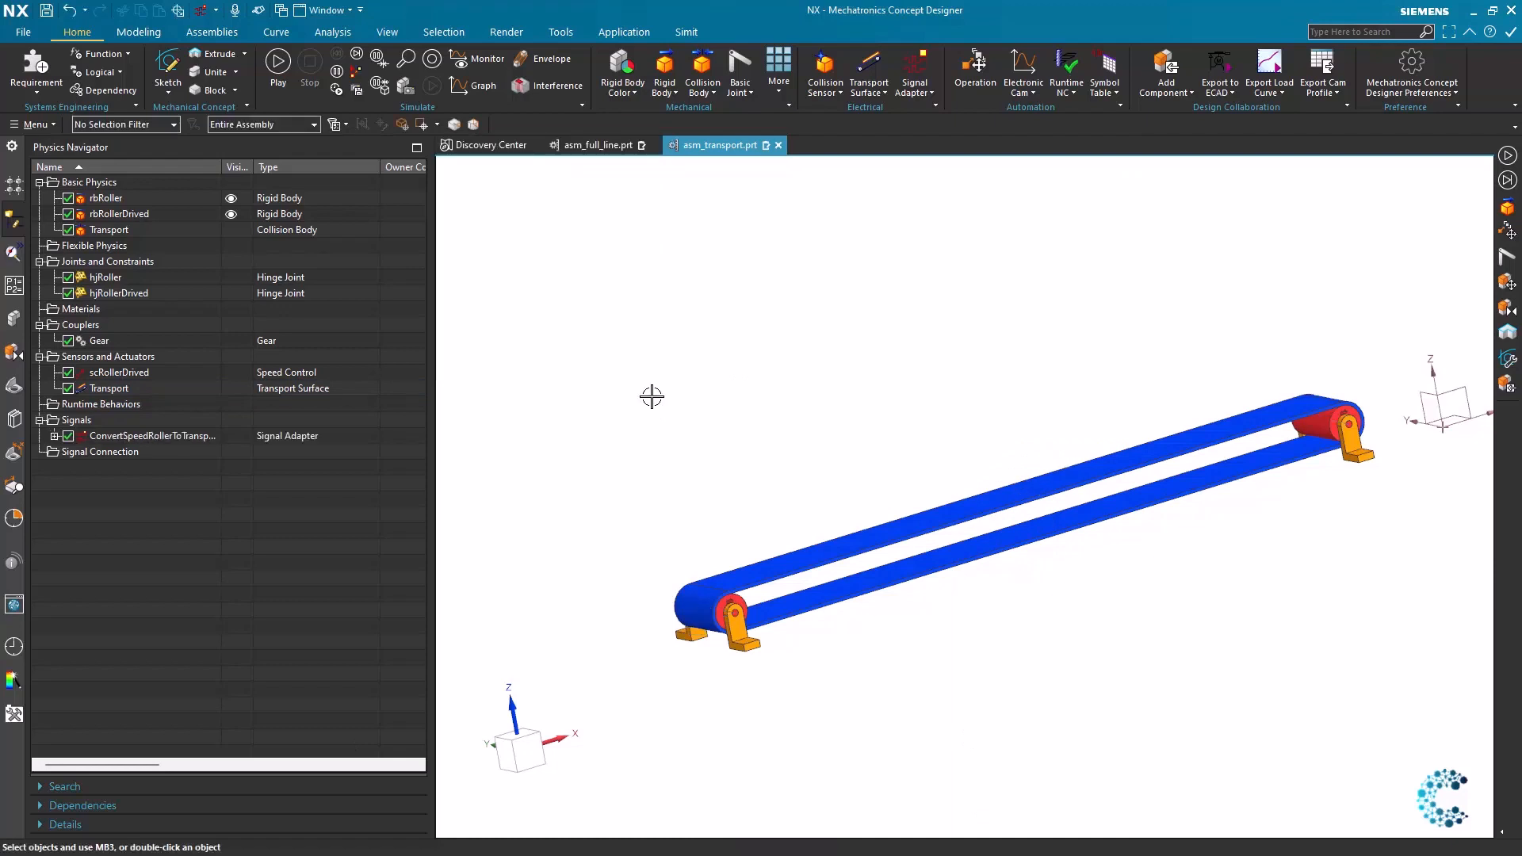
Save the transport assembly and switch to the head assembly asm_full_line.prt.
click(46, 10)
click(599, 145)
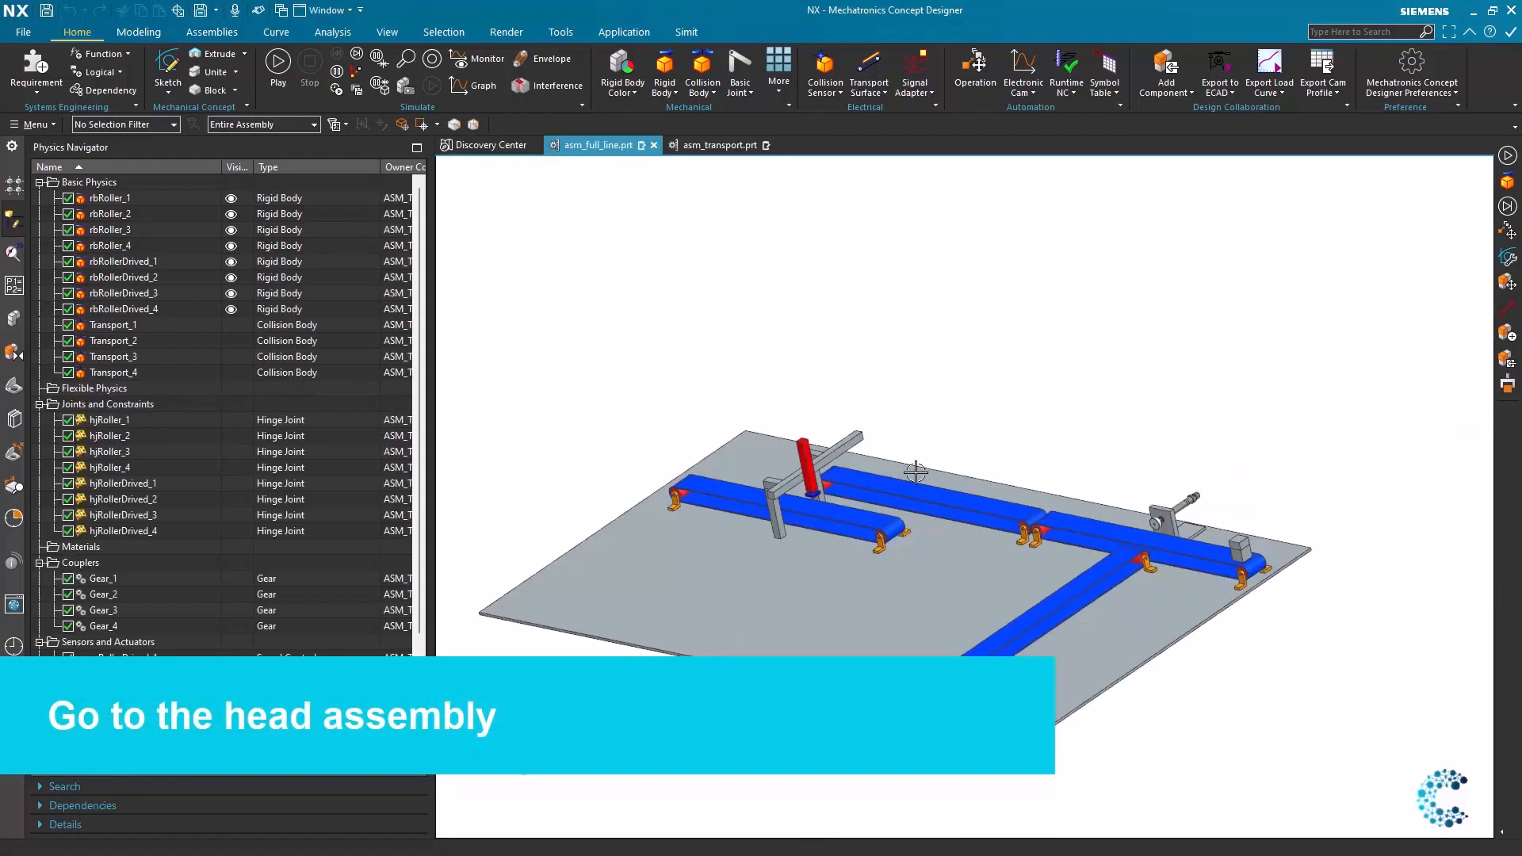
Run the full line's simulation briefly to check the conveyor assembly, and stop it.
scroll(1199, 530, up, 5)
scroll(1198, 529, down, 5)
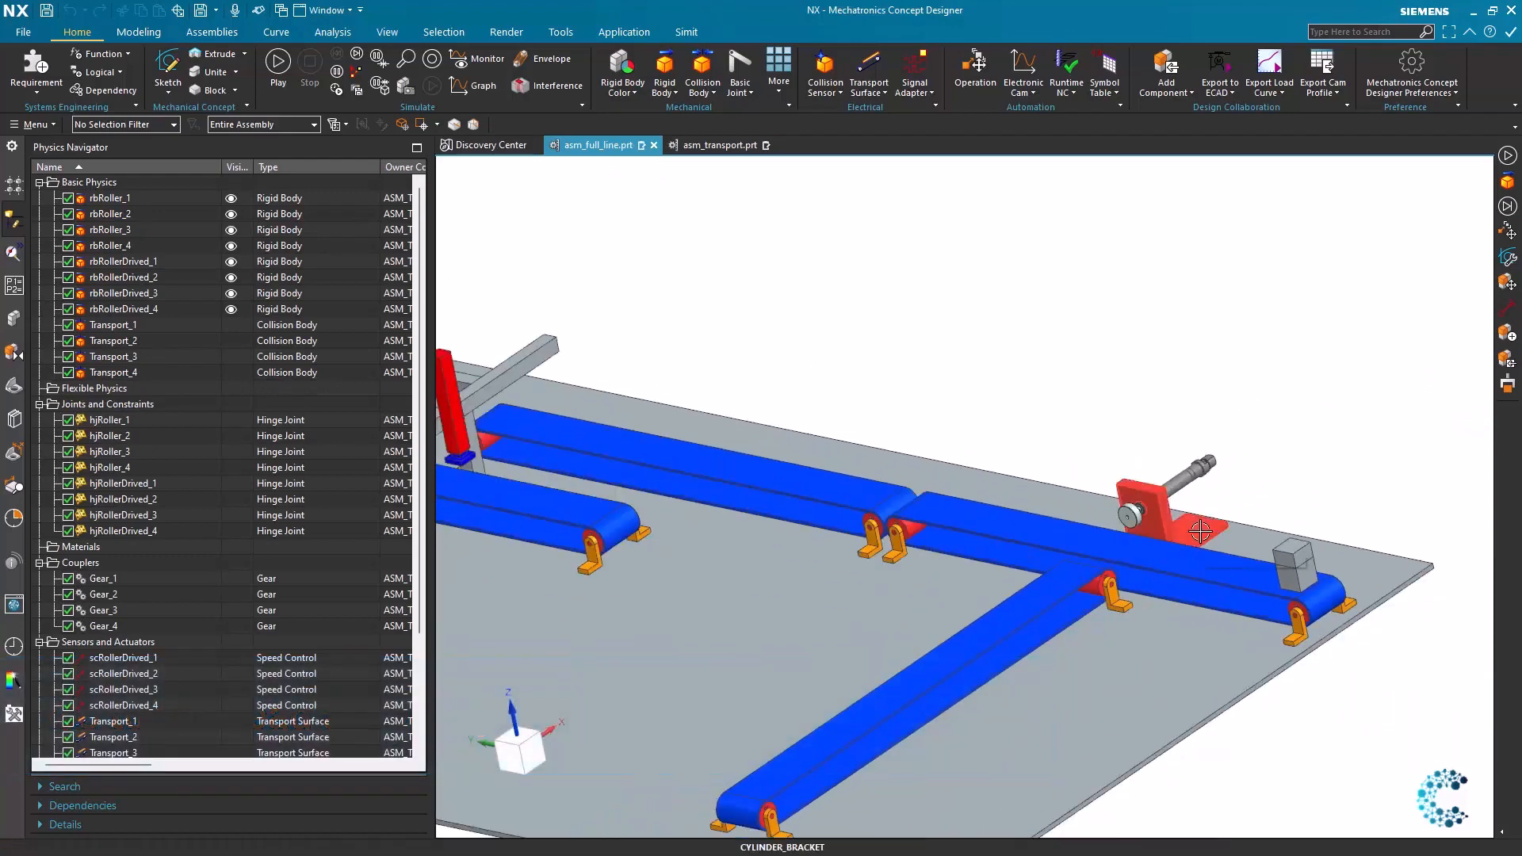
click(285, 64)
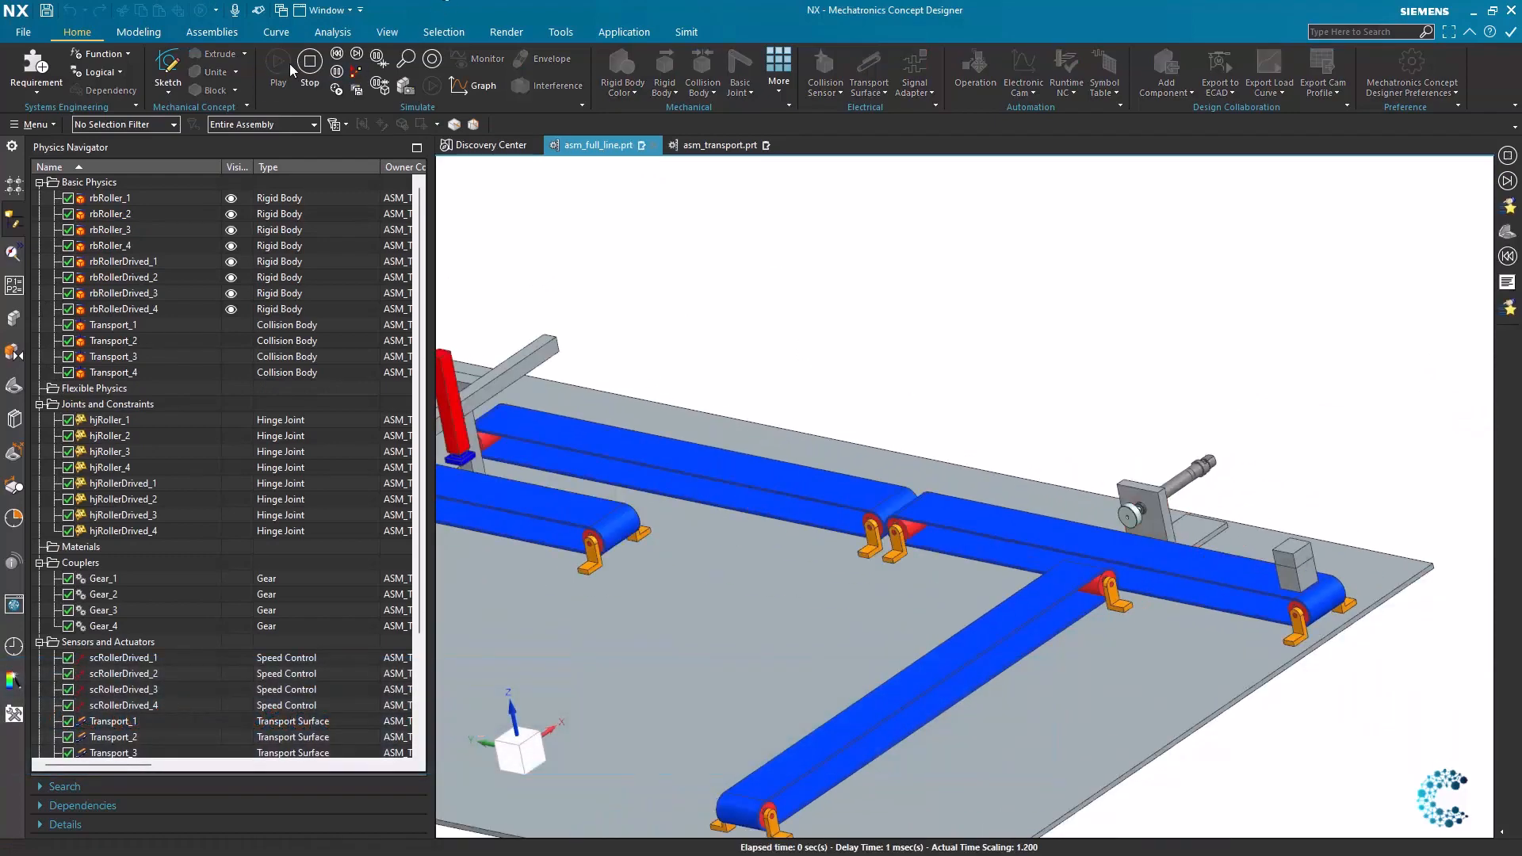
click(310, 64)
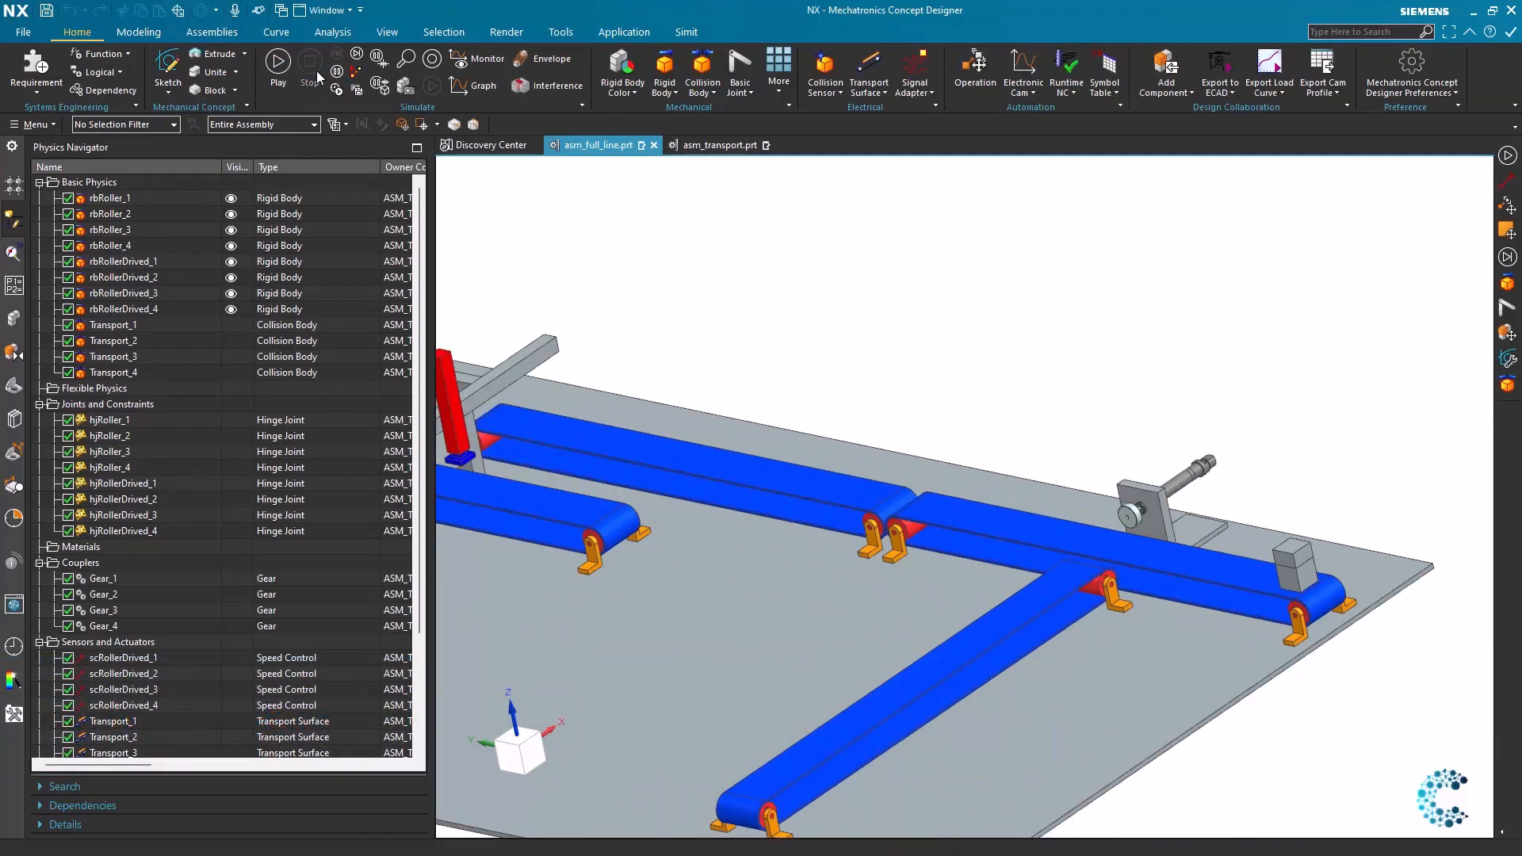
Switch to asm_transport.prt and add a physics container named Transport.
click(664, 65)
click(735, 145)
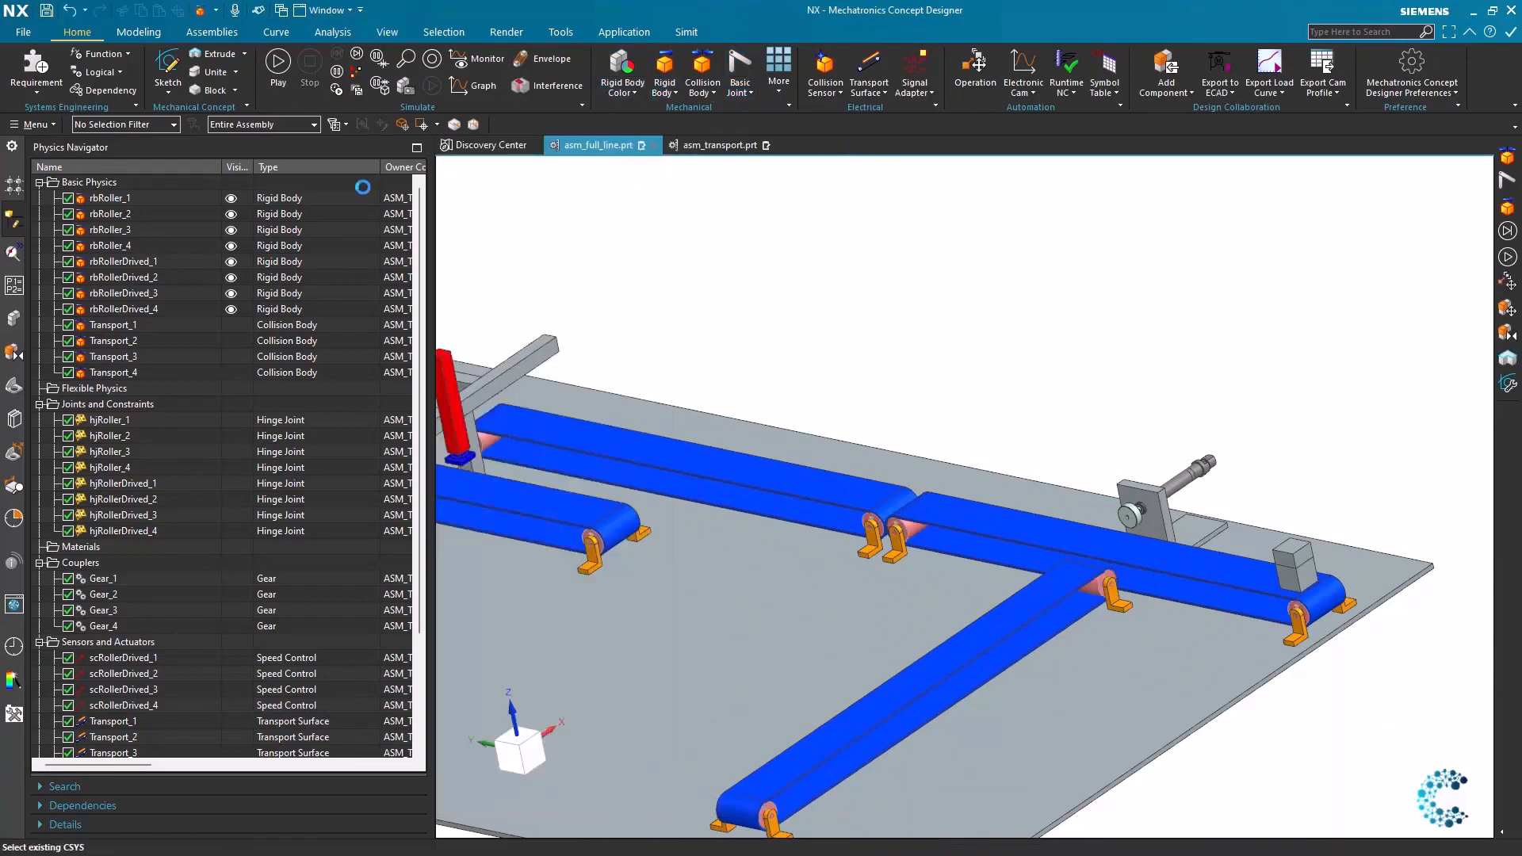
click(719, 145)
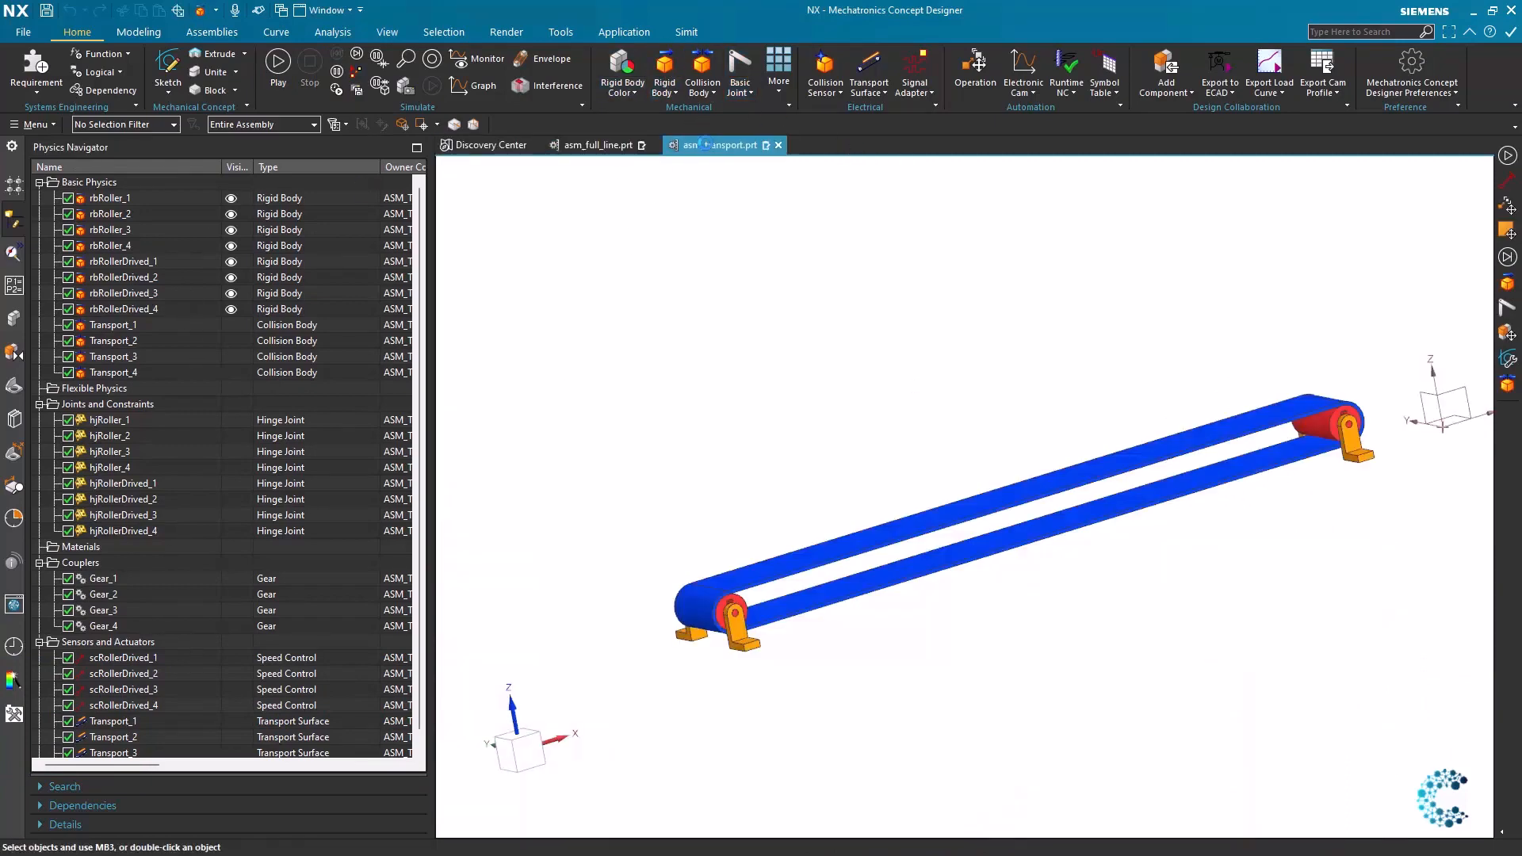
right_click(107, 479)
click(193, 489)
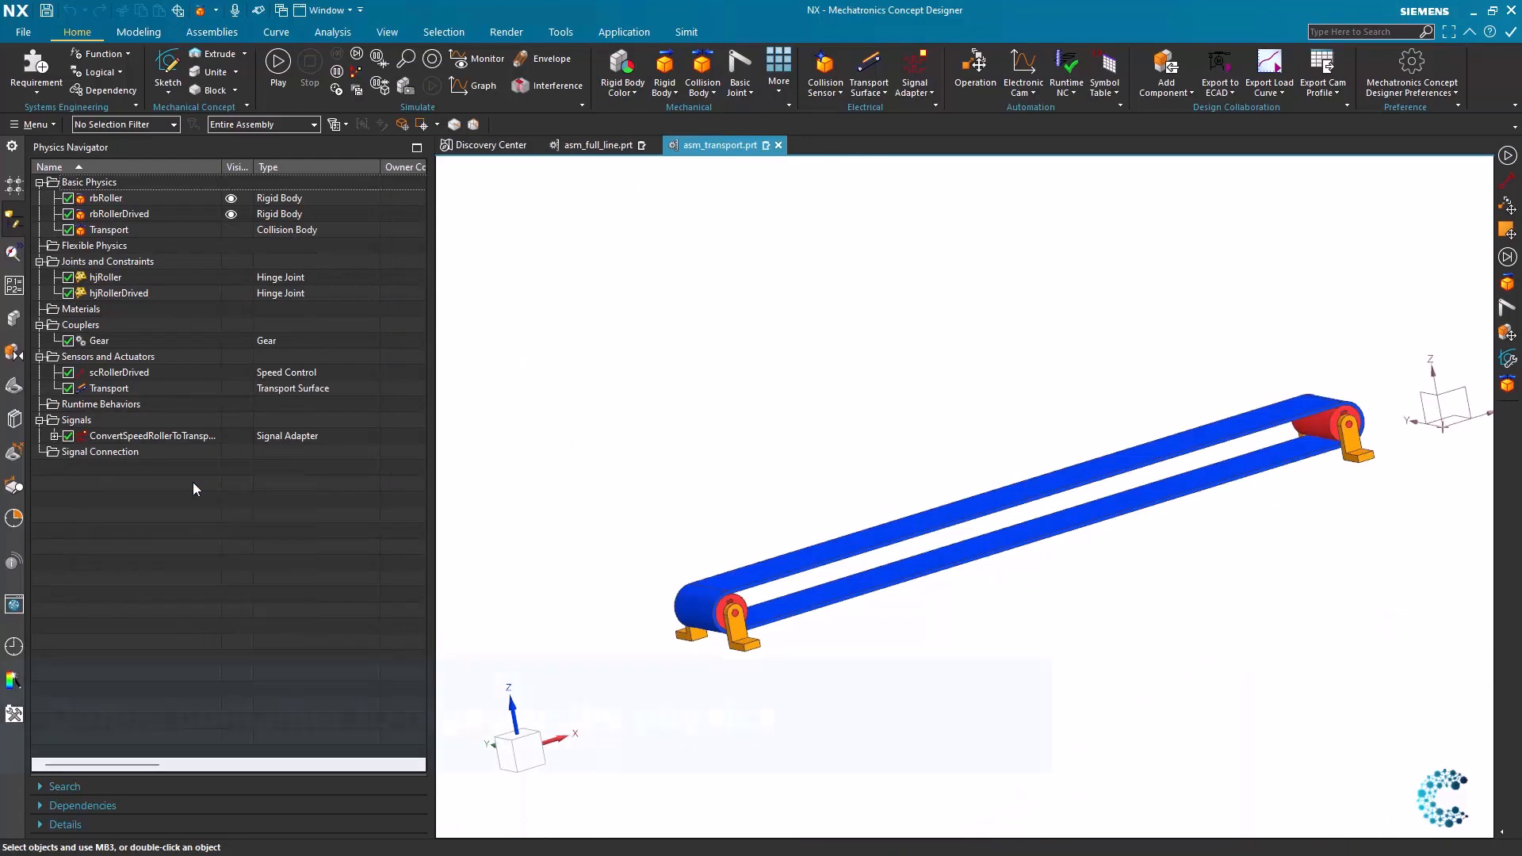
click(115, 469)
click(126, 468)
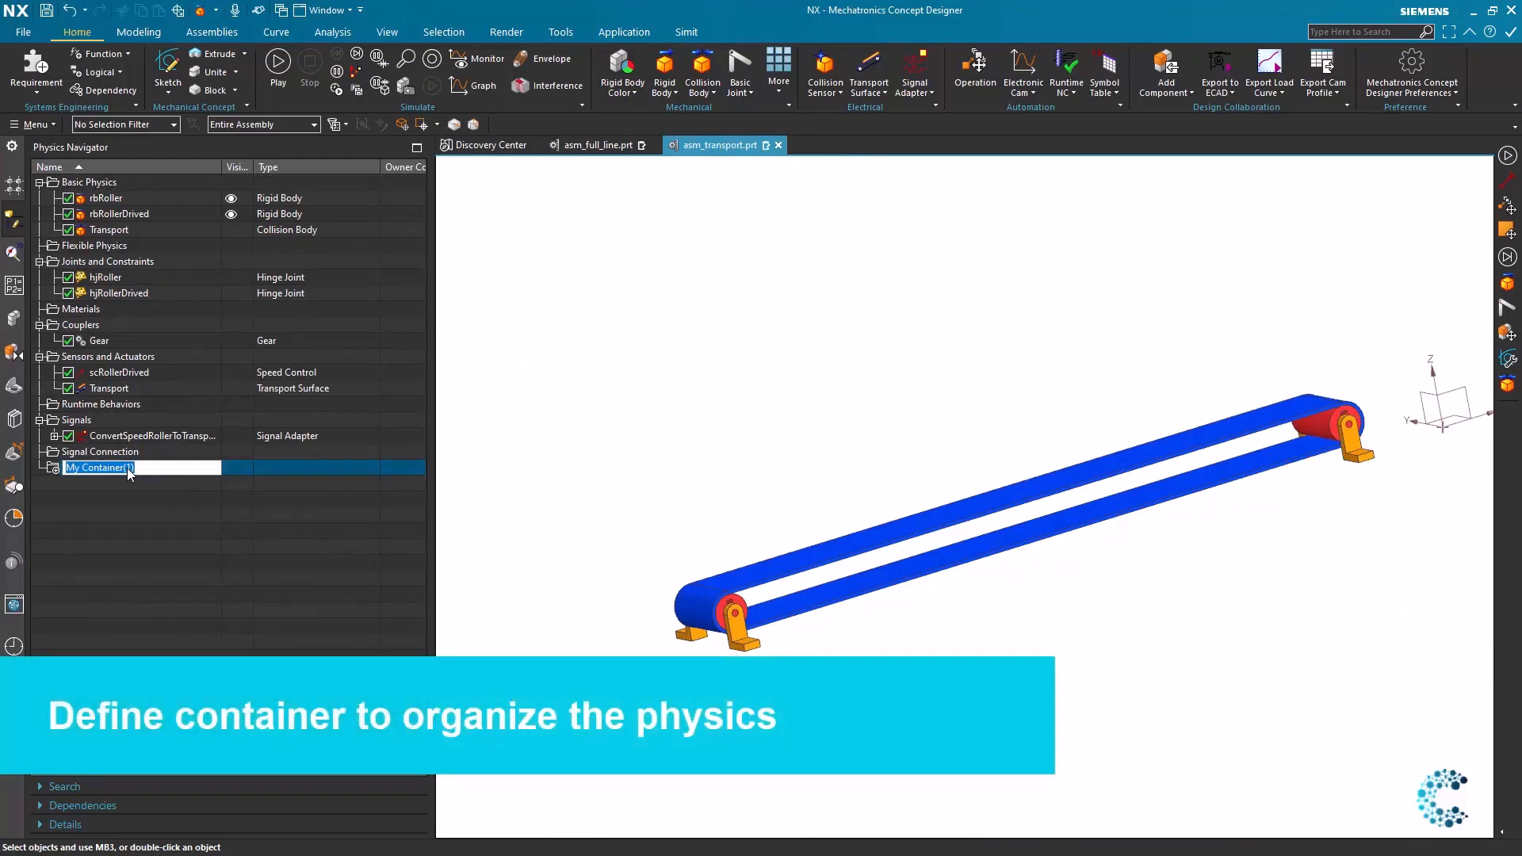
text(Tr)
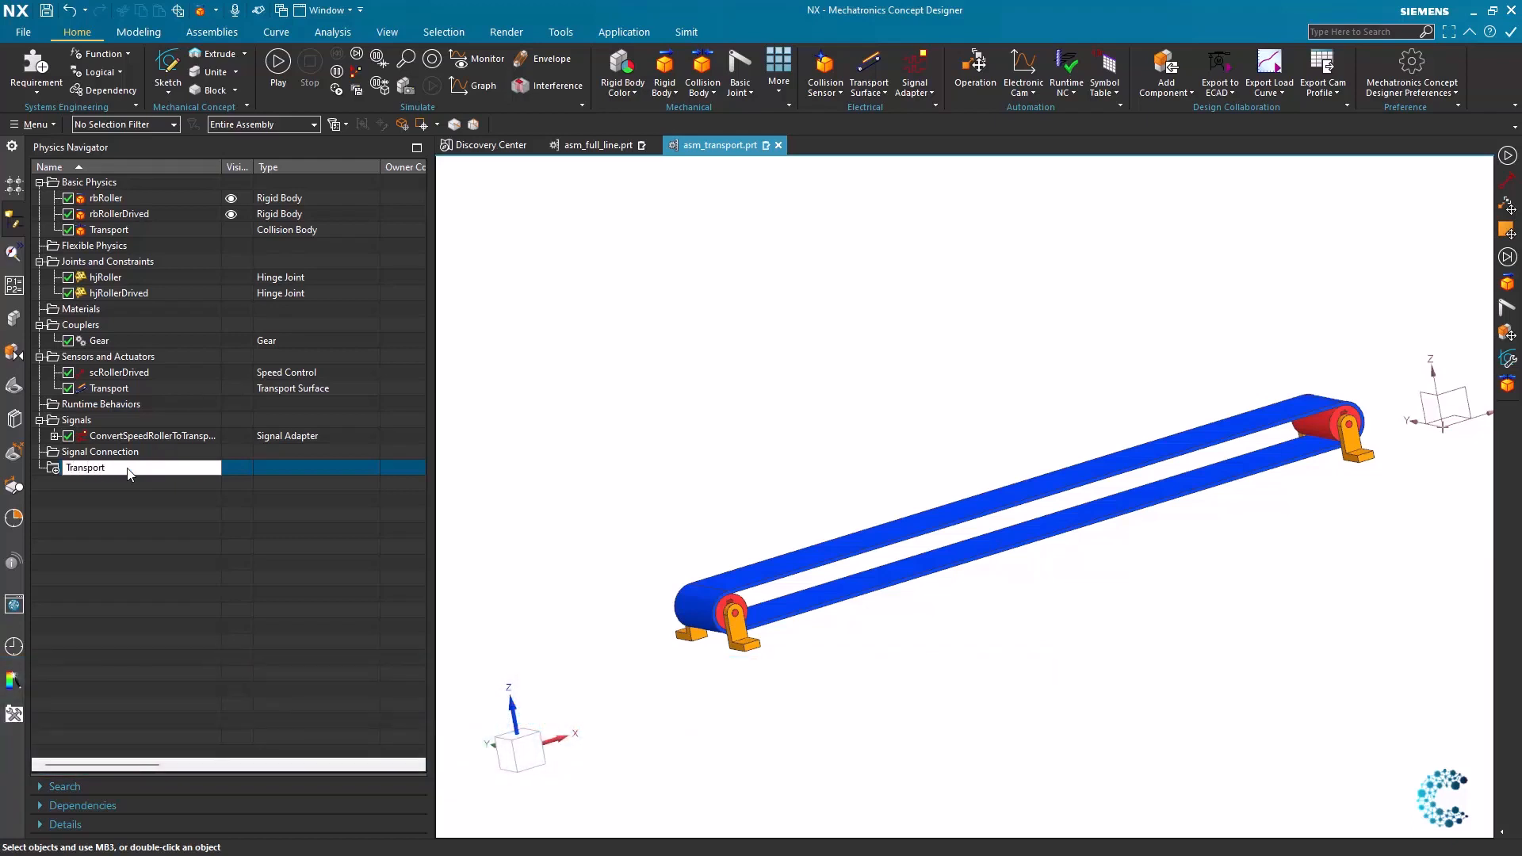
text(ansport)
key(Return)
key(Return)
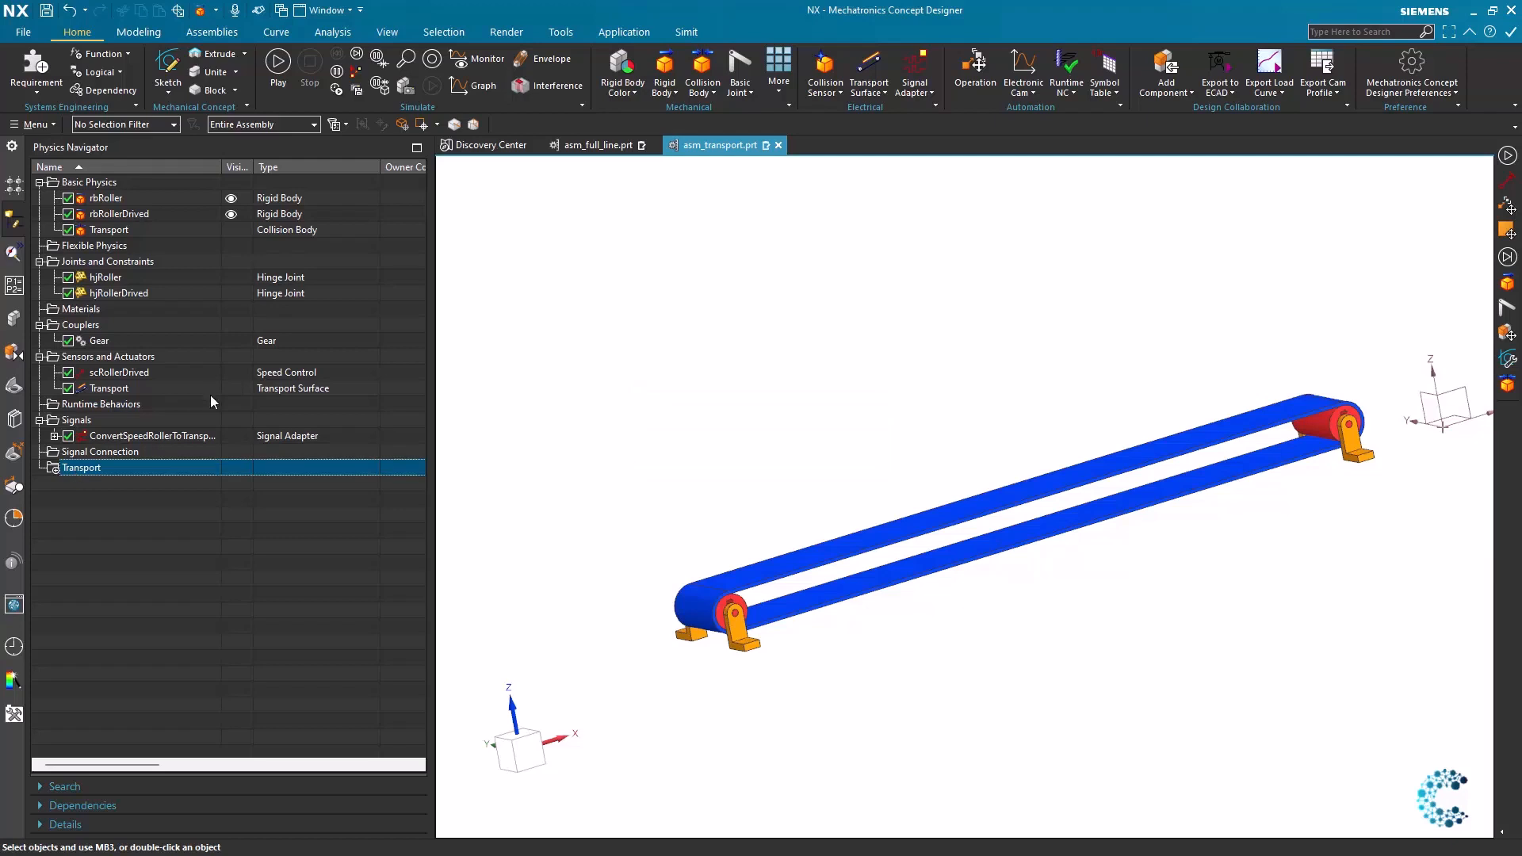
Move all physics objects, from rbRoller through the ConvertSpeedRollerToTransport signal adapter, into the Transport container and expand it.
click(105, 196)
double_click(136, 436)
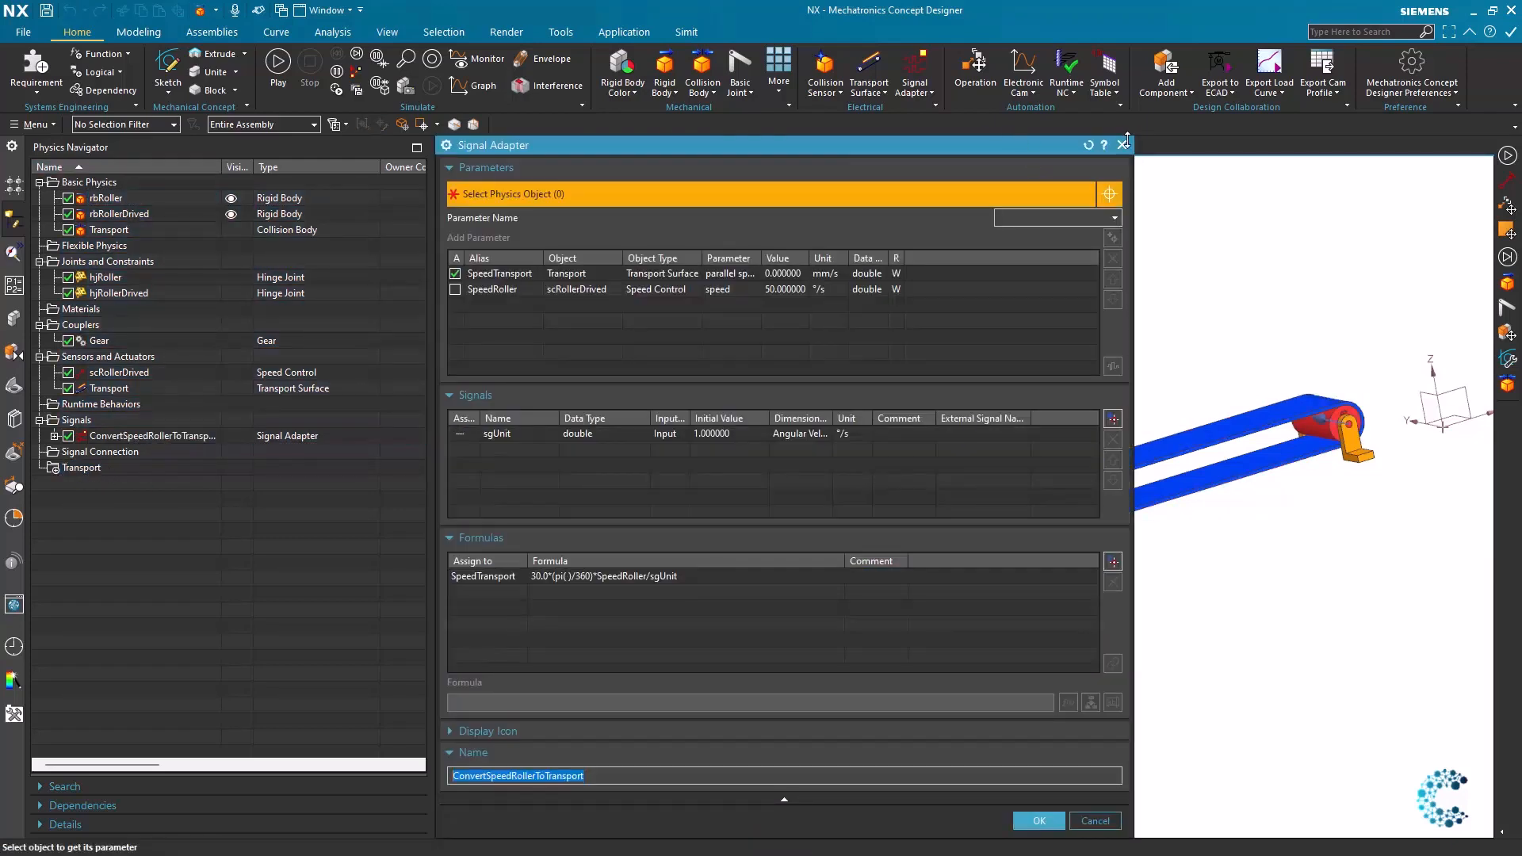
click(1122, 144)
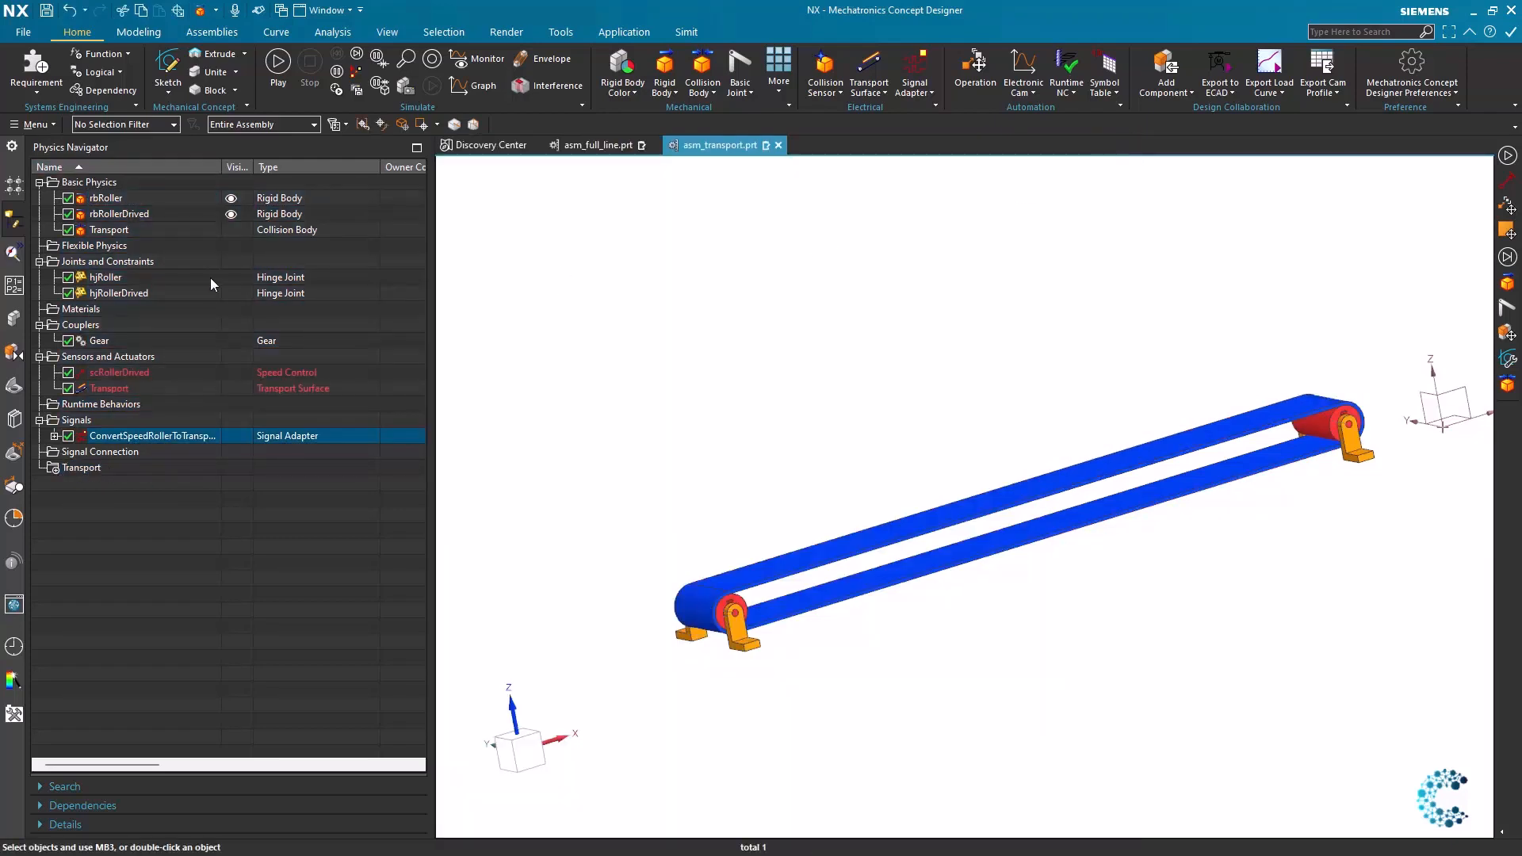
shift+click(143, 436)
drag(134, 375, 86, 467)
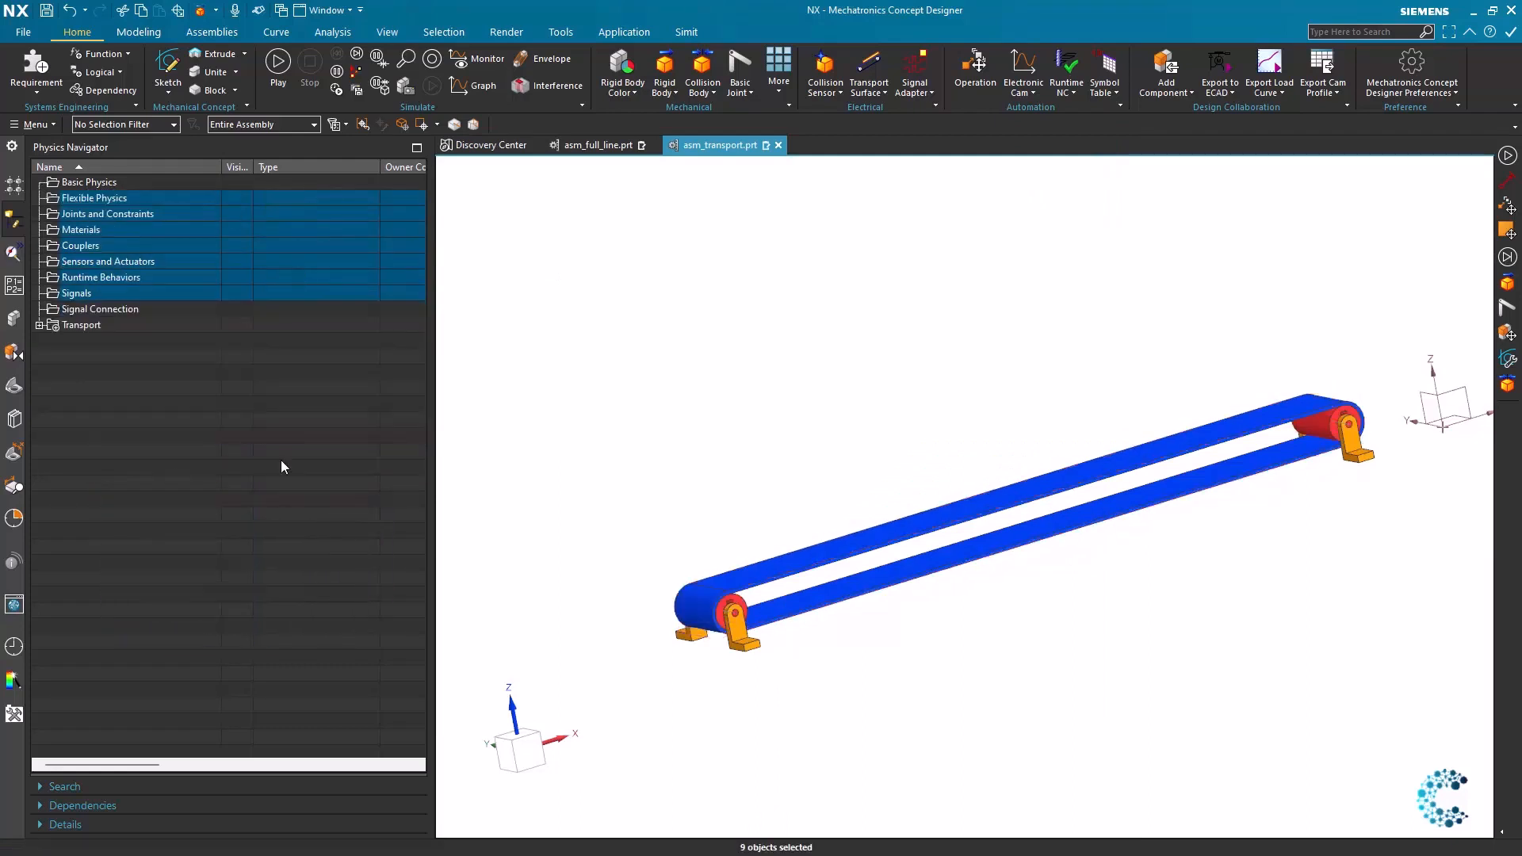
click(39, 325)
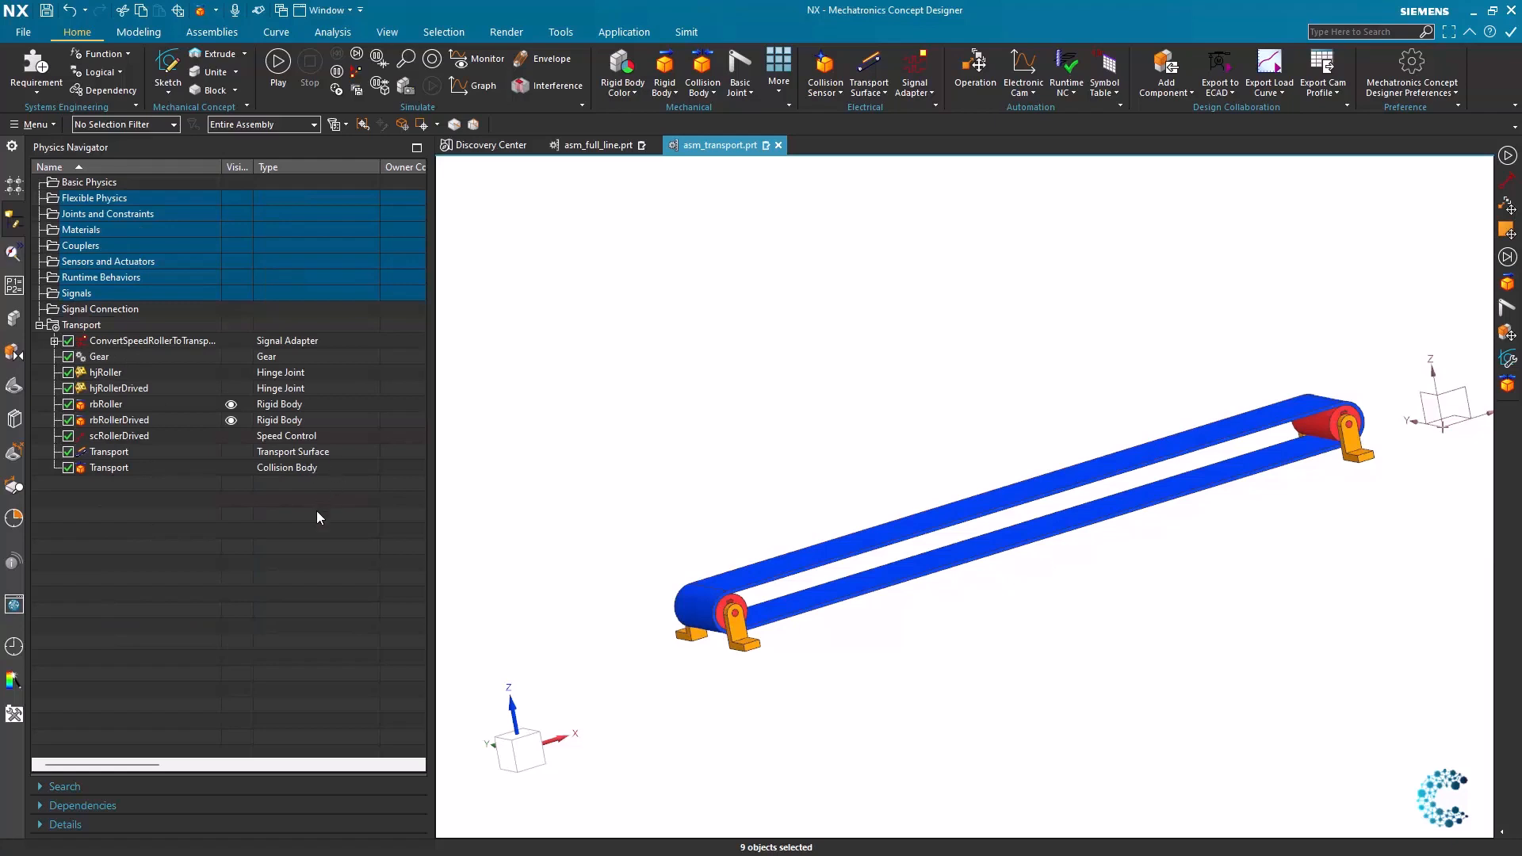
click(587, 477)
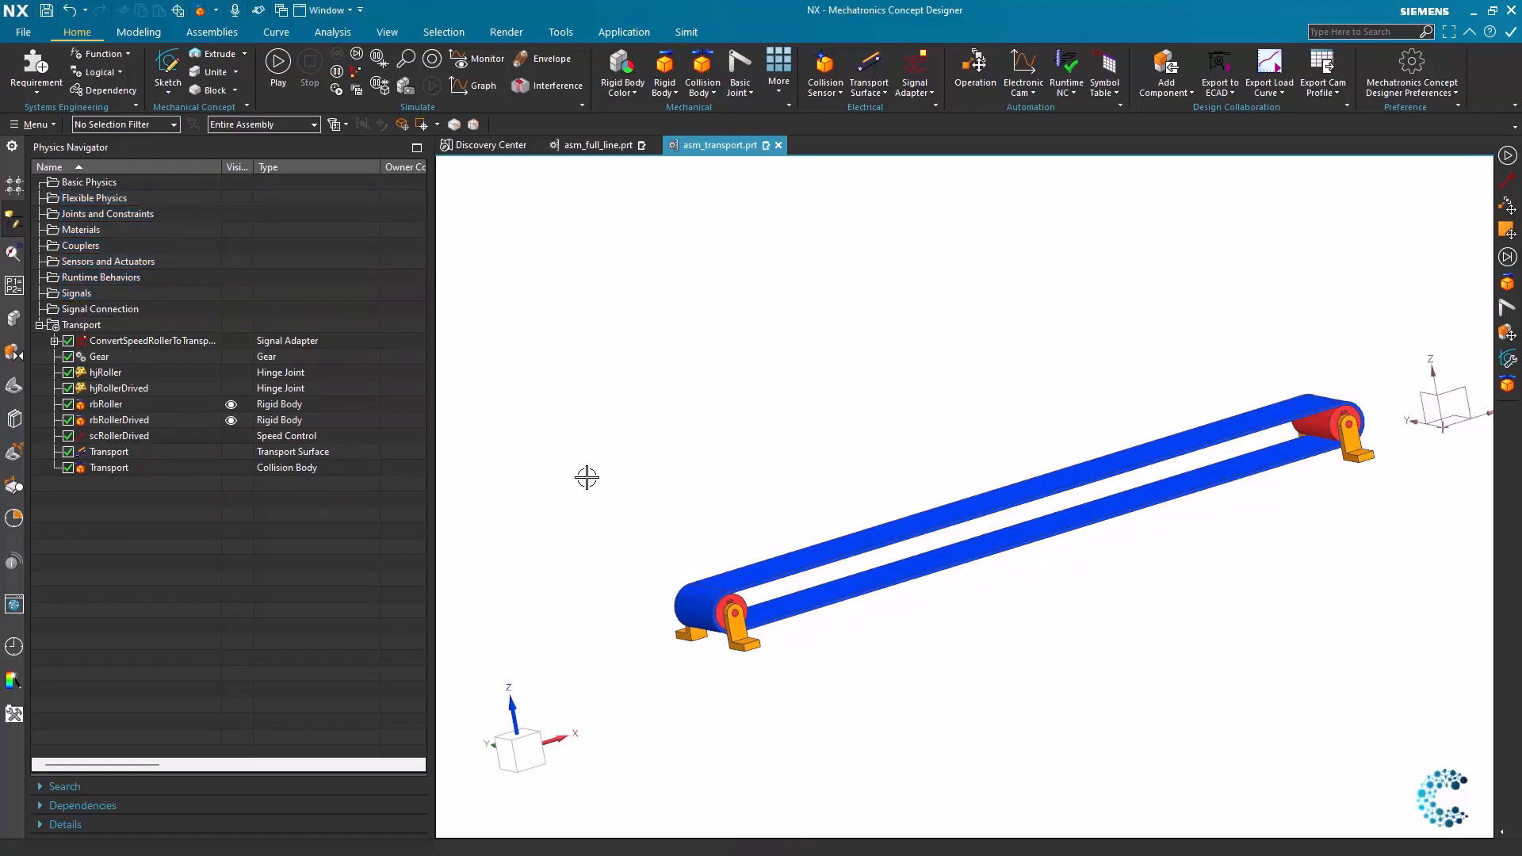
Save the transport assembly and return to the head assembly asm_full_line.prt.
key(ctrl+s)
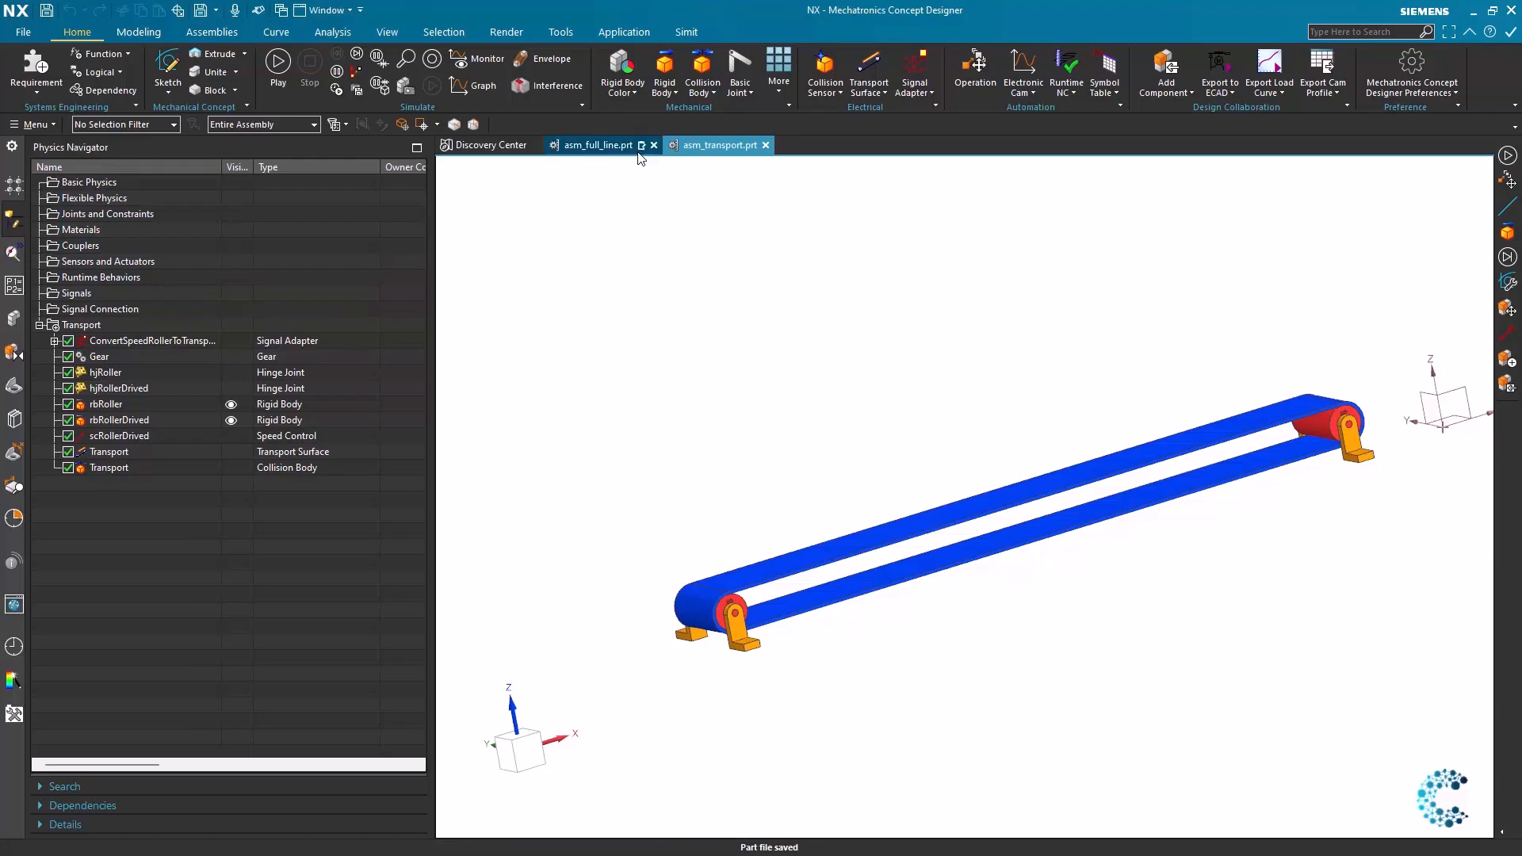
click(598, 145)
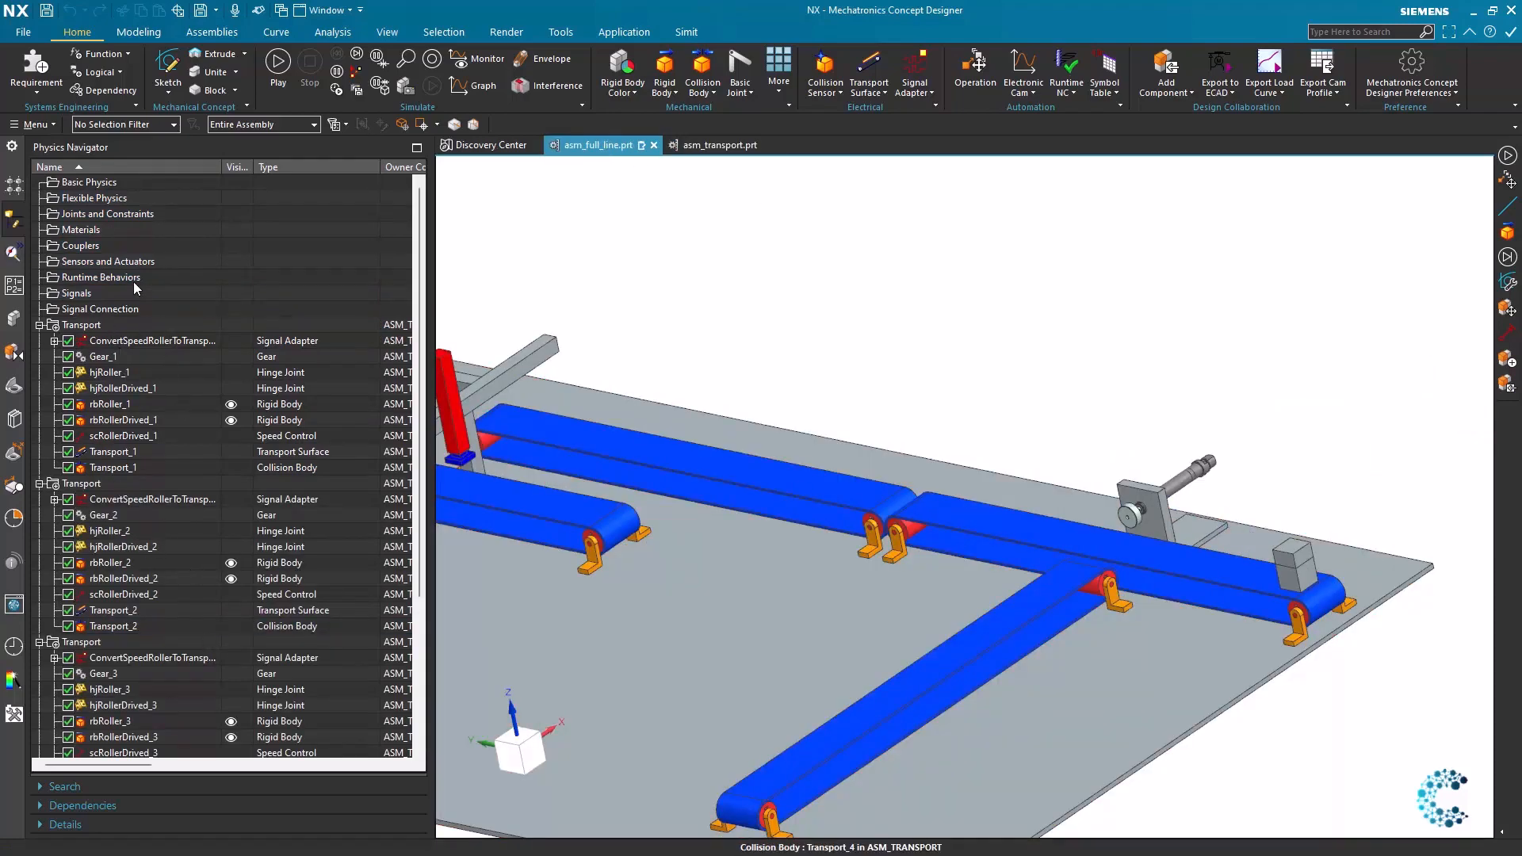
scroll(864, 480, down, 4)
scroll(910, 490, up, 3)
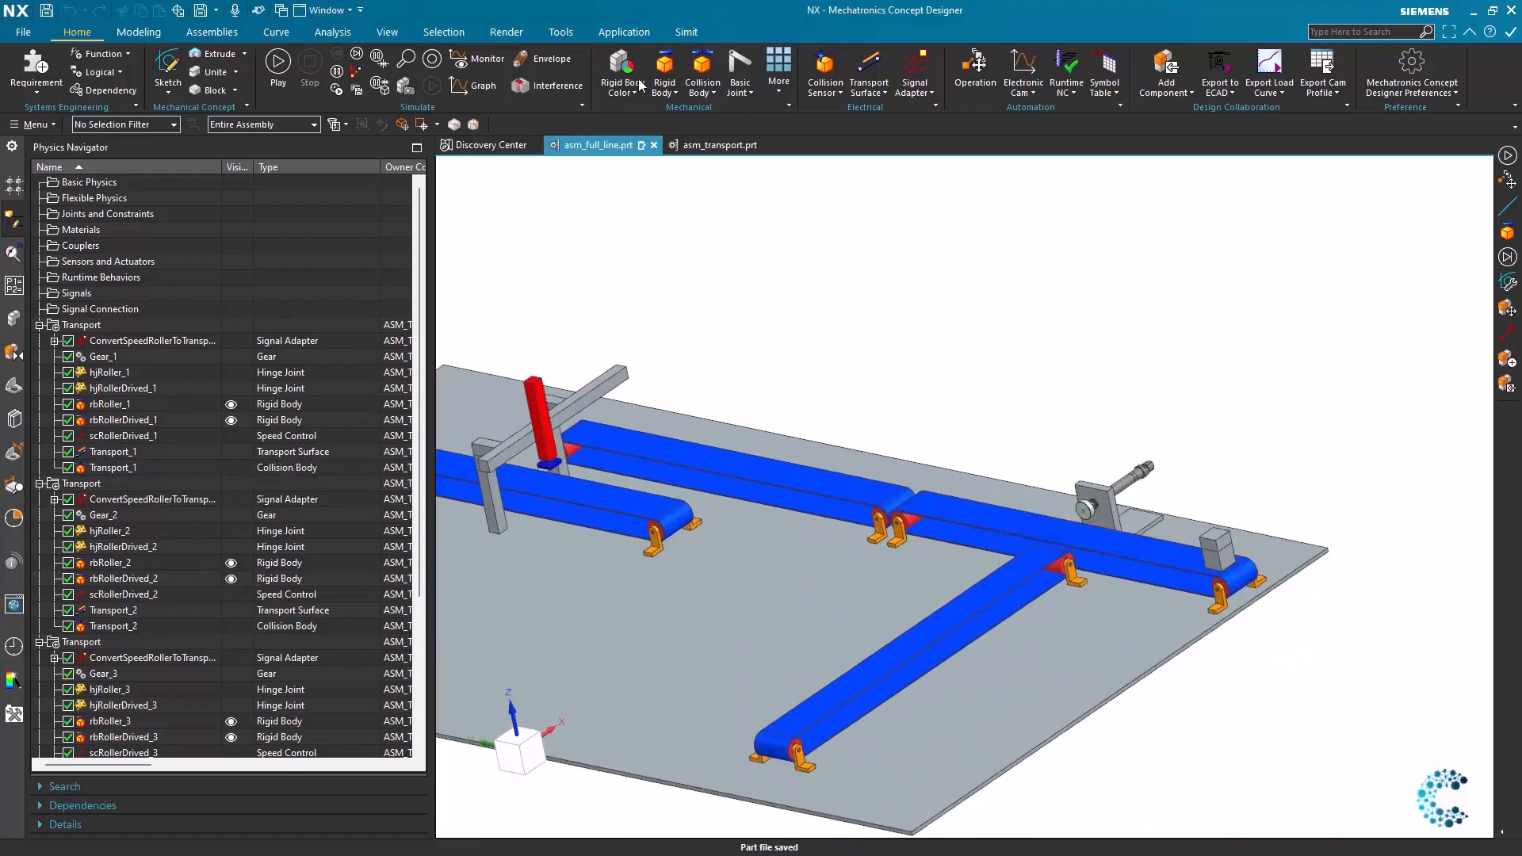
Create a rigid body named rbBigProduct from the tall product block at the conveyor's end, with automatic mass properties.
click(666, 67)
scroll(1202, 496, up, 5)
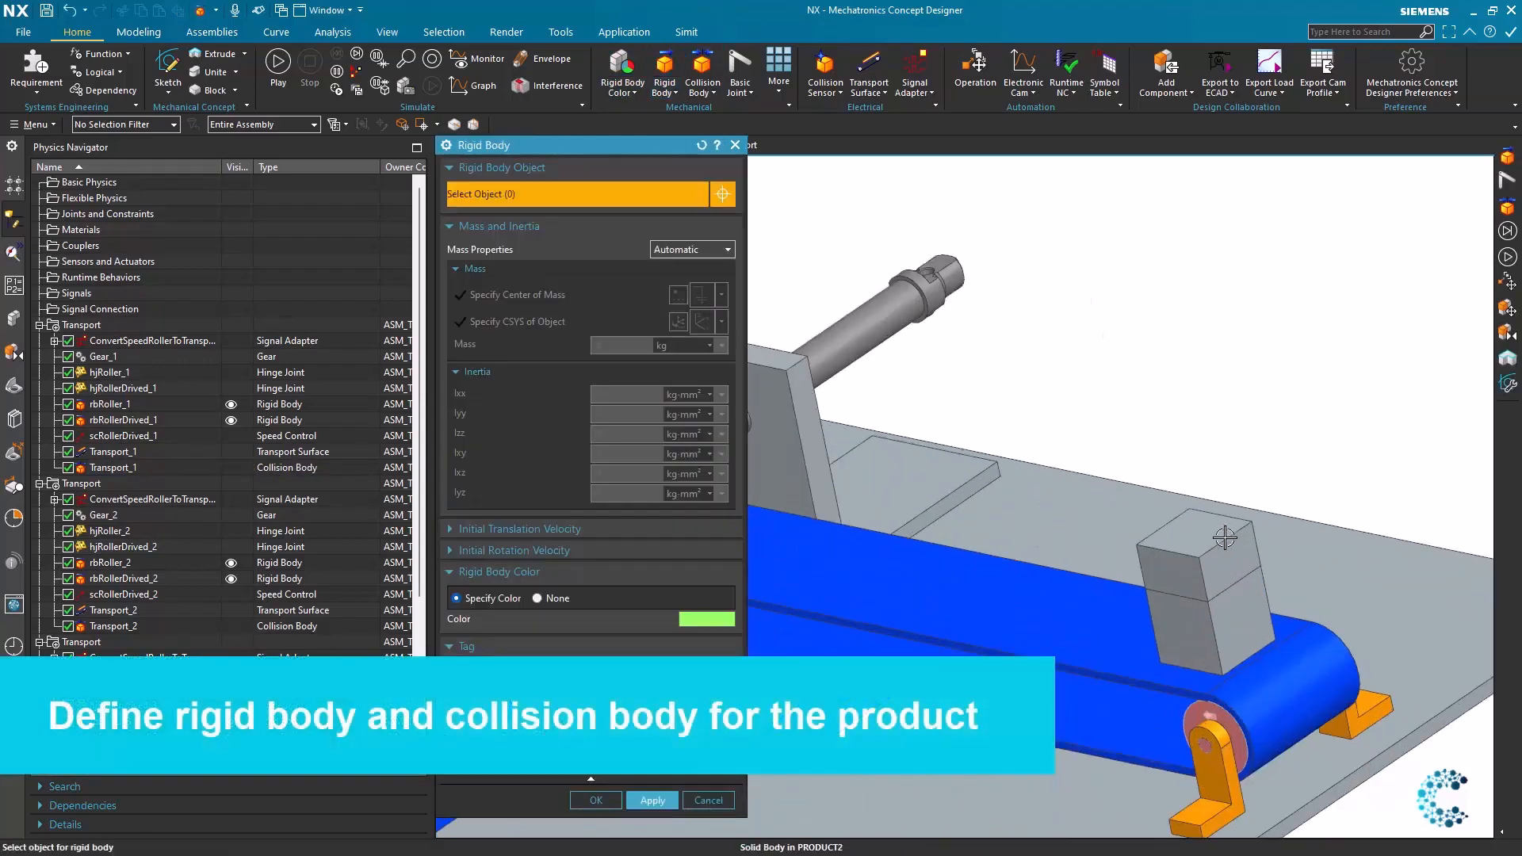
click(1250, 635)
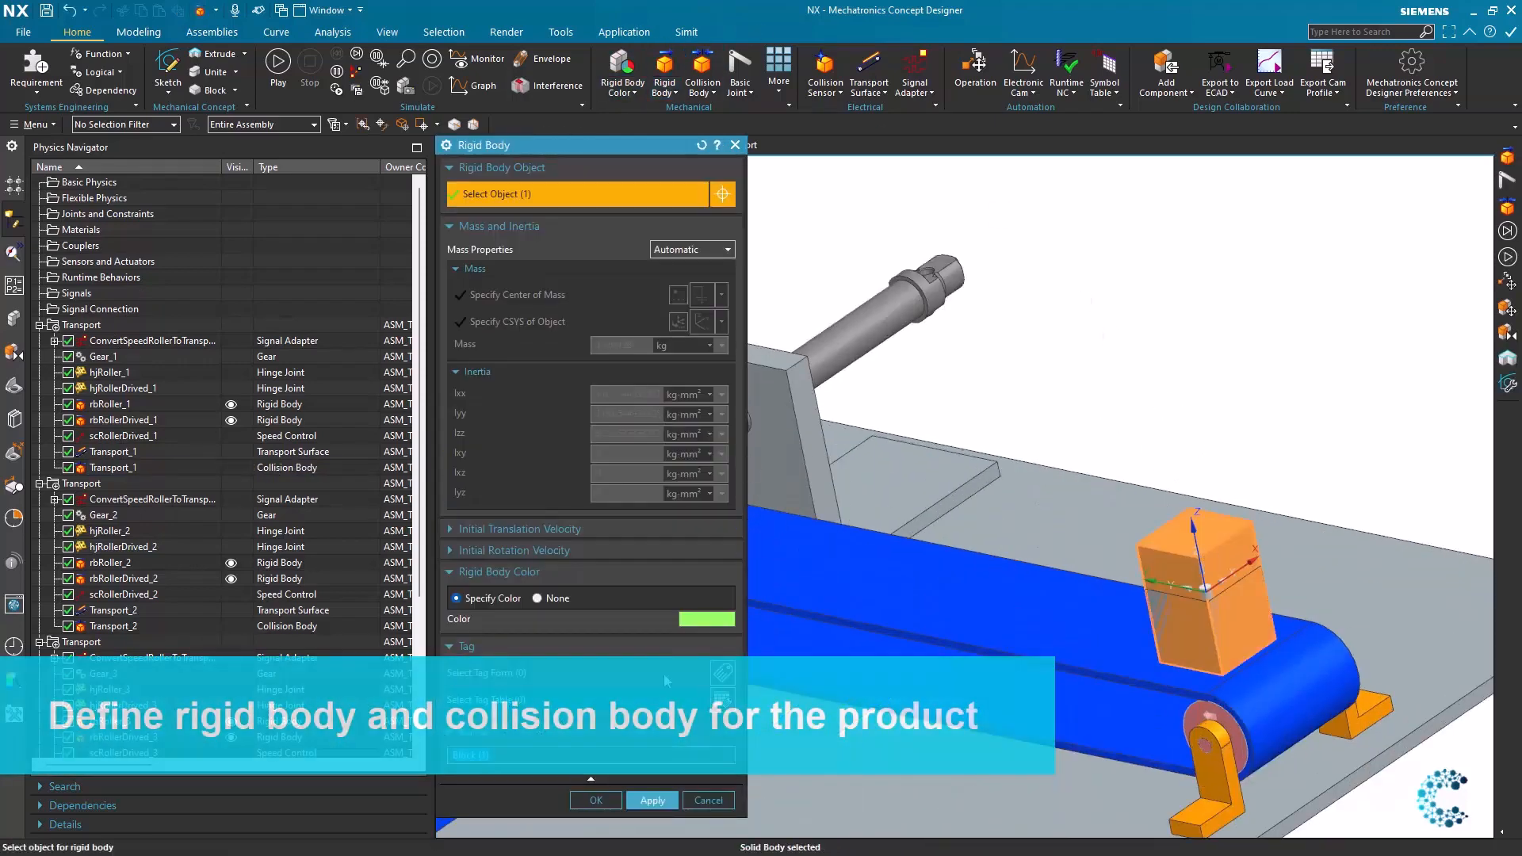
text(rb)
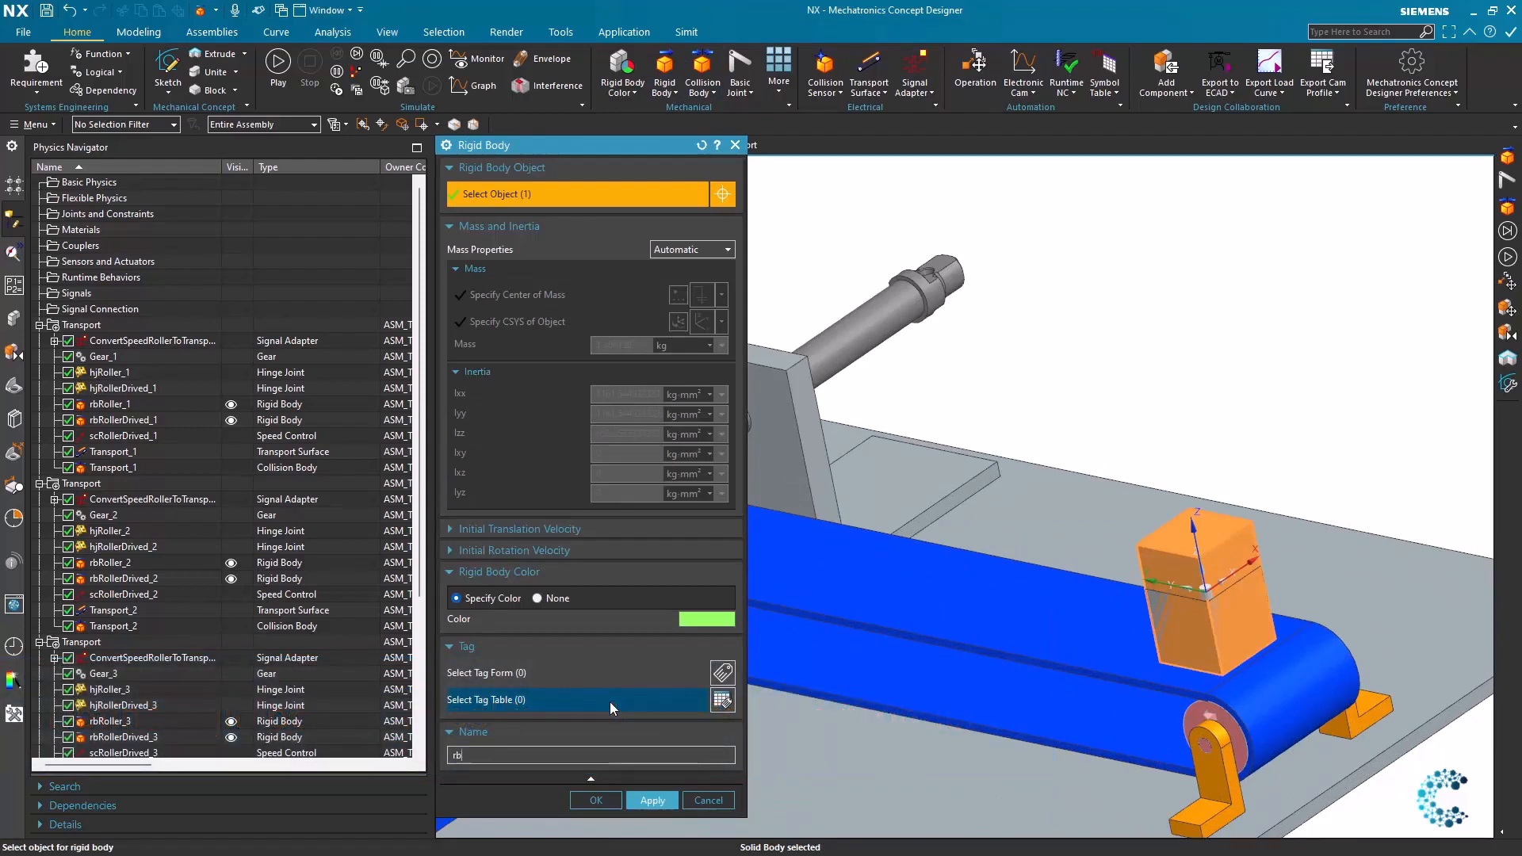
text(BigProduct)
click(613, 798)
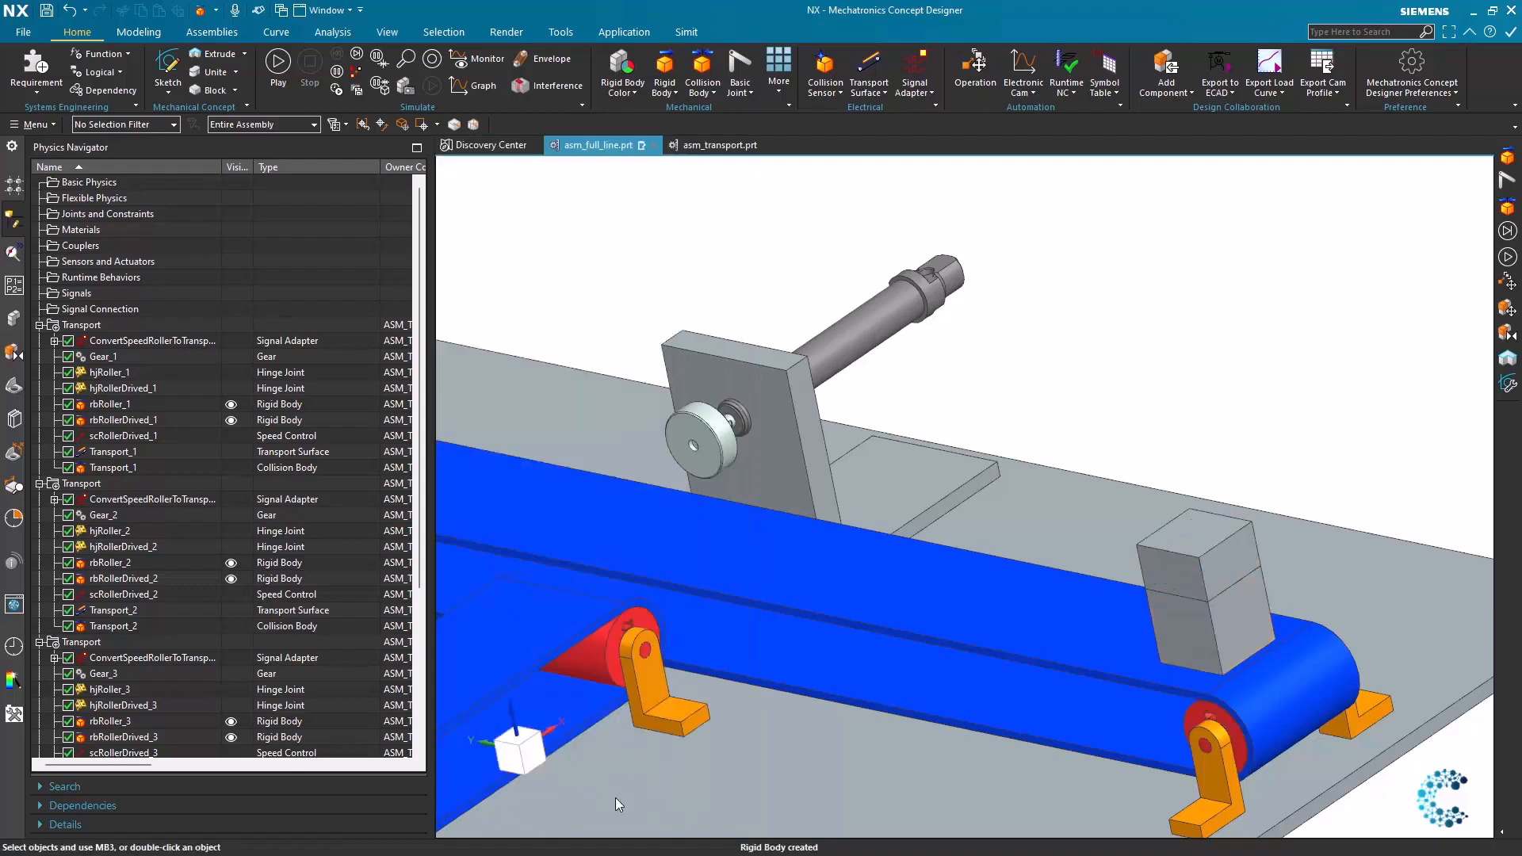
Create an object source named osBigProduct that copies the big product, with a Time Based trigger at a 5 s interval and 0 s offset.
click(672, 93)
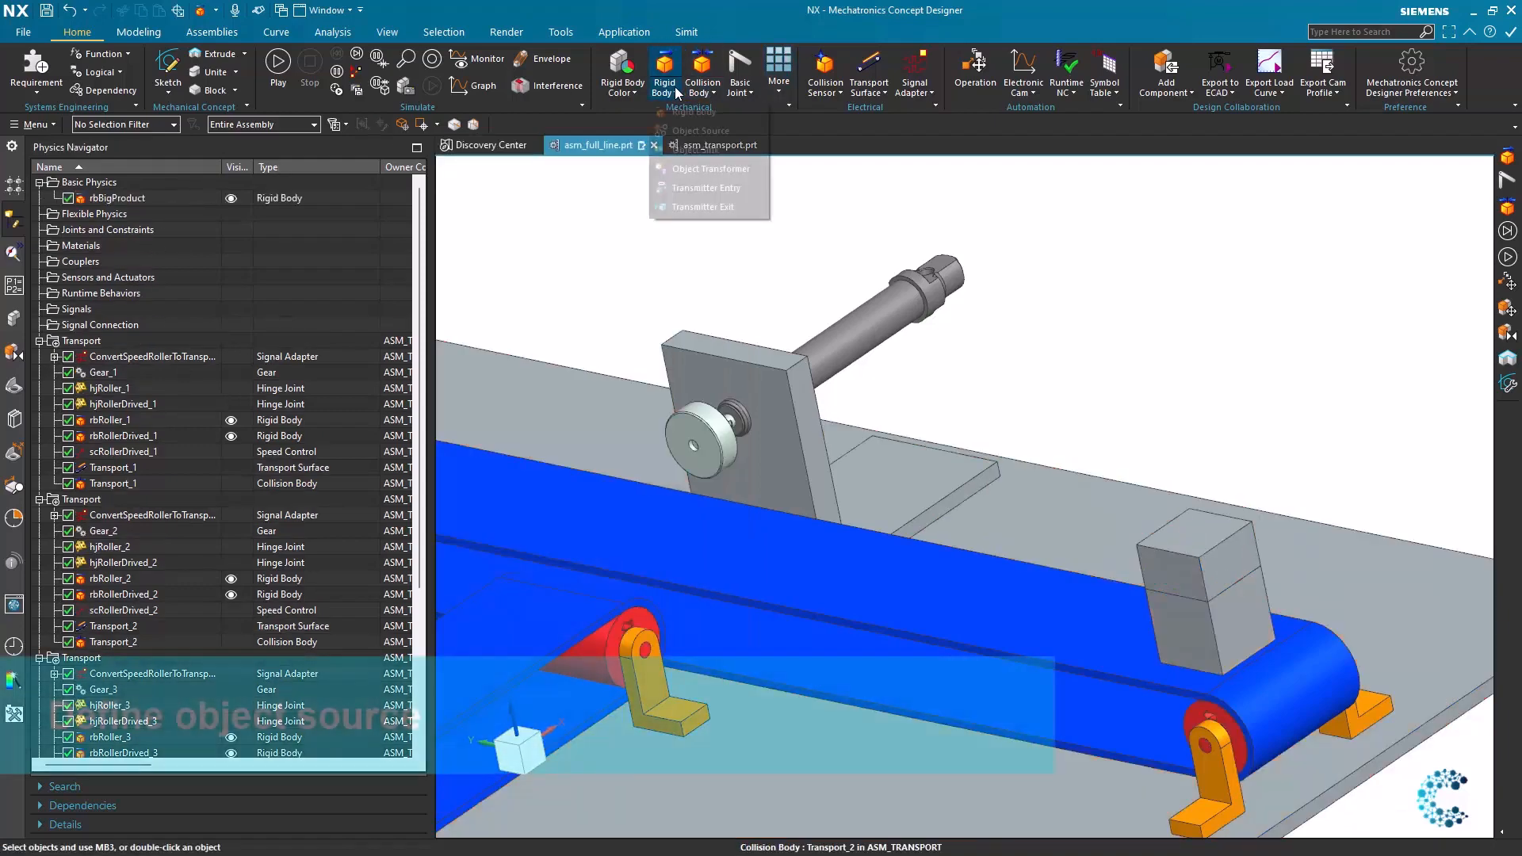
click(677, 129)
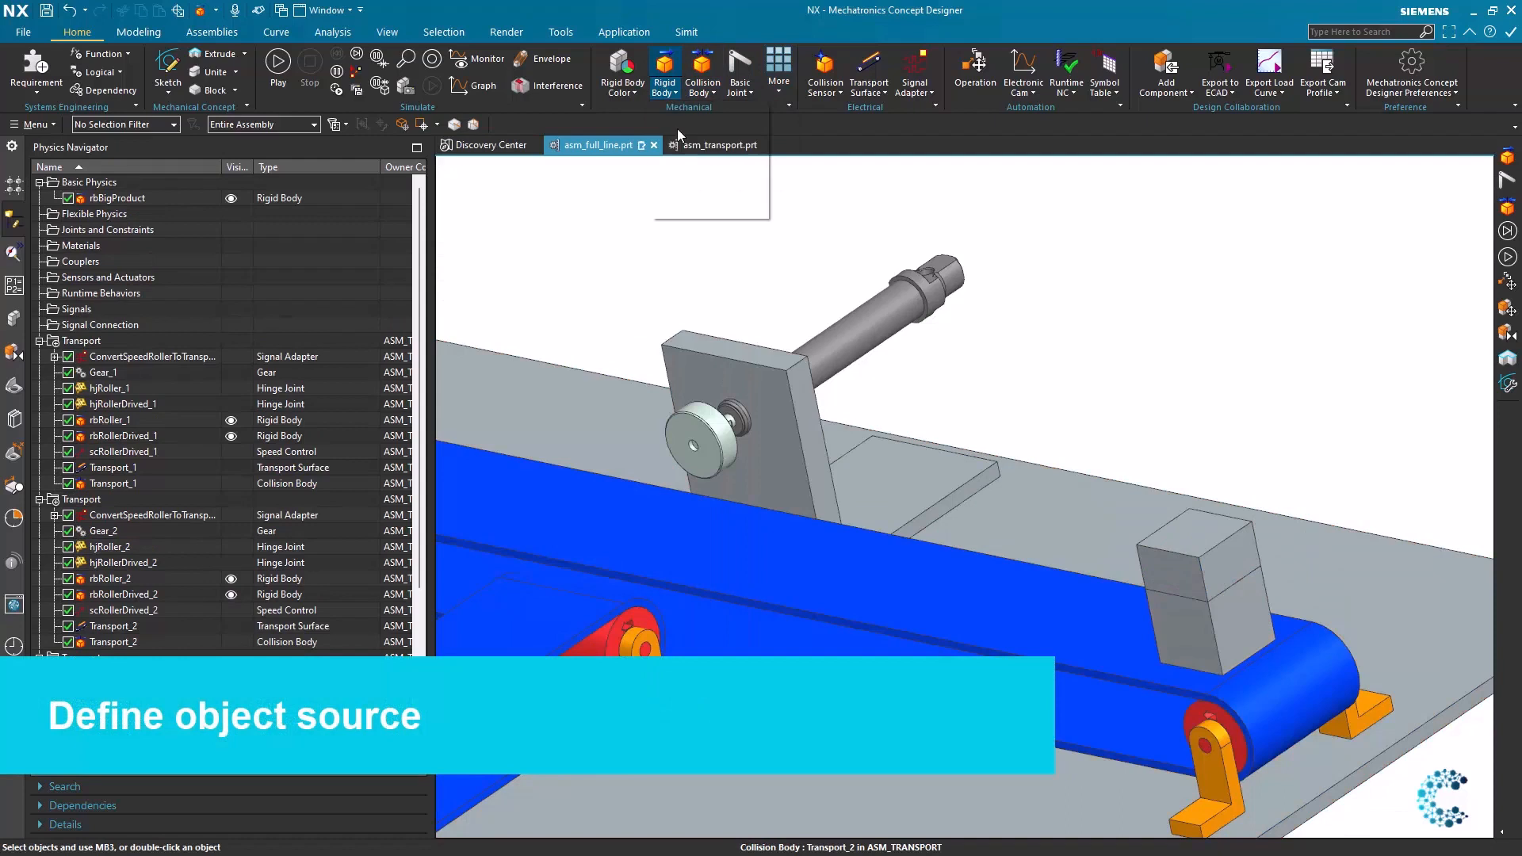
click(1225, 569)
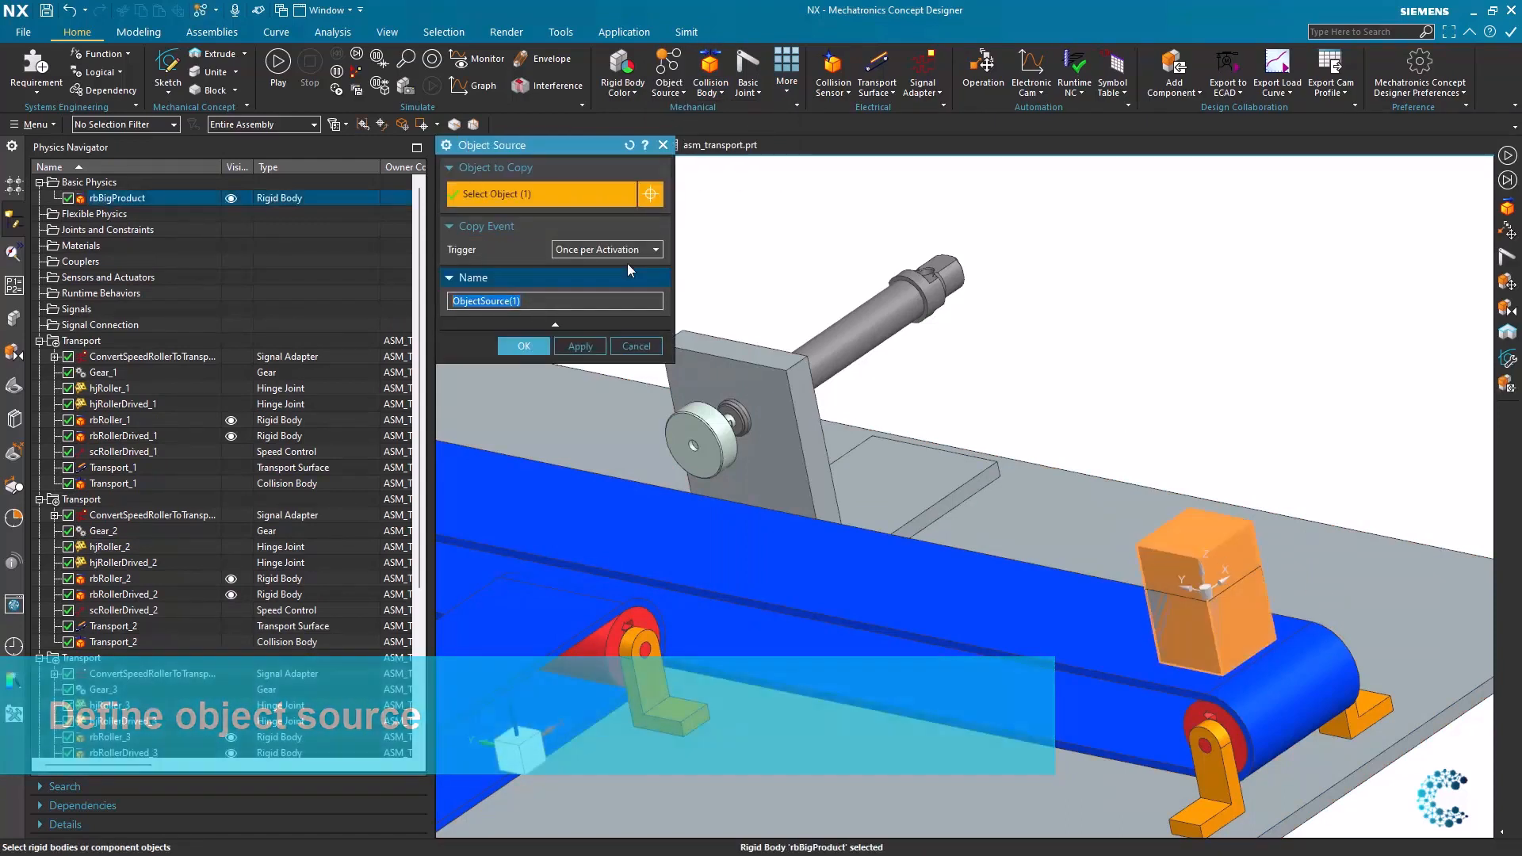
click(622, 249)
click(602, 287)
double_click(551, 340)
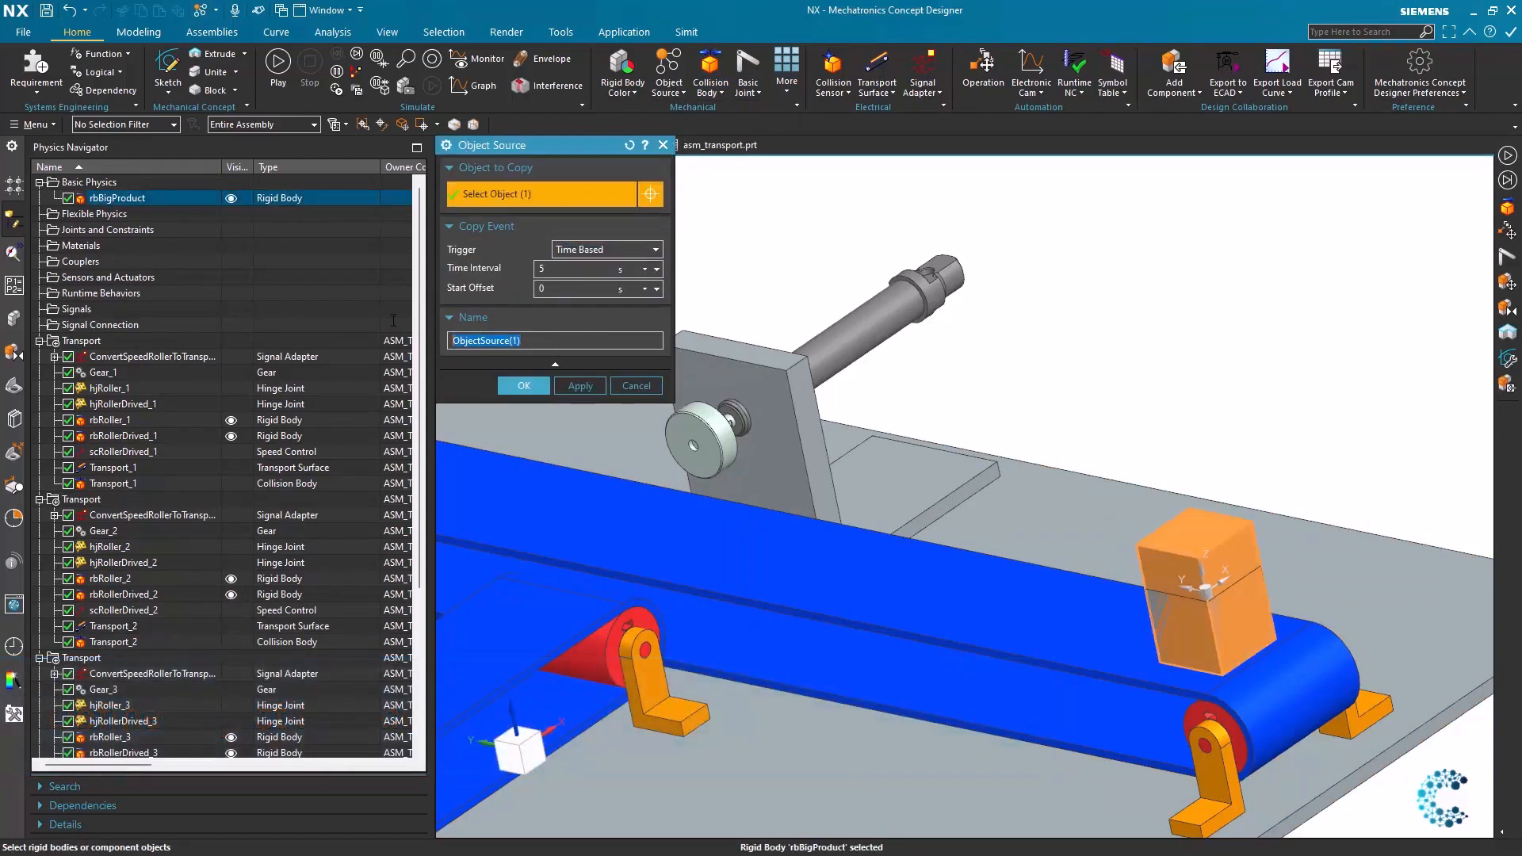
text(oos)
text(BigProdu)
text(ct)
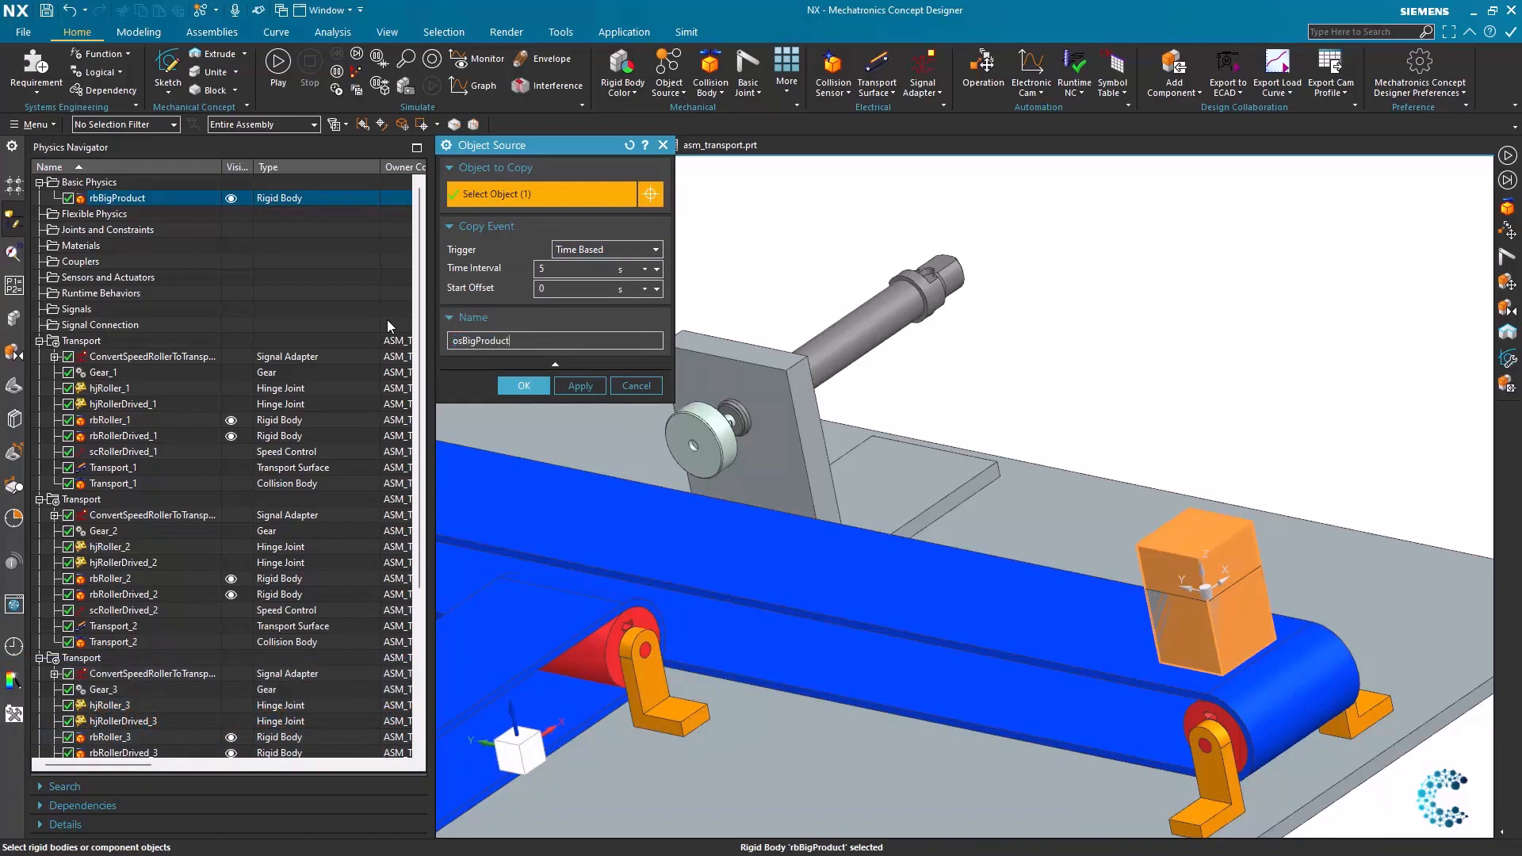
click(544, 391)
drag(559, 145, 561, 169)
click(523, 405)
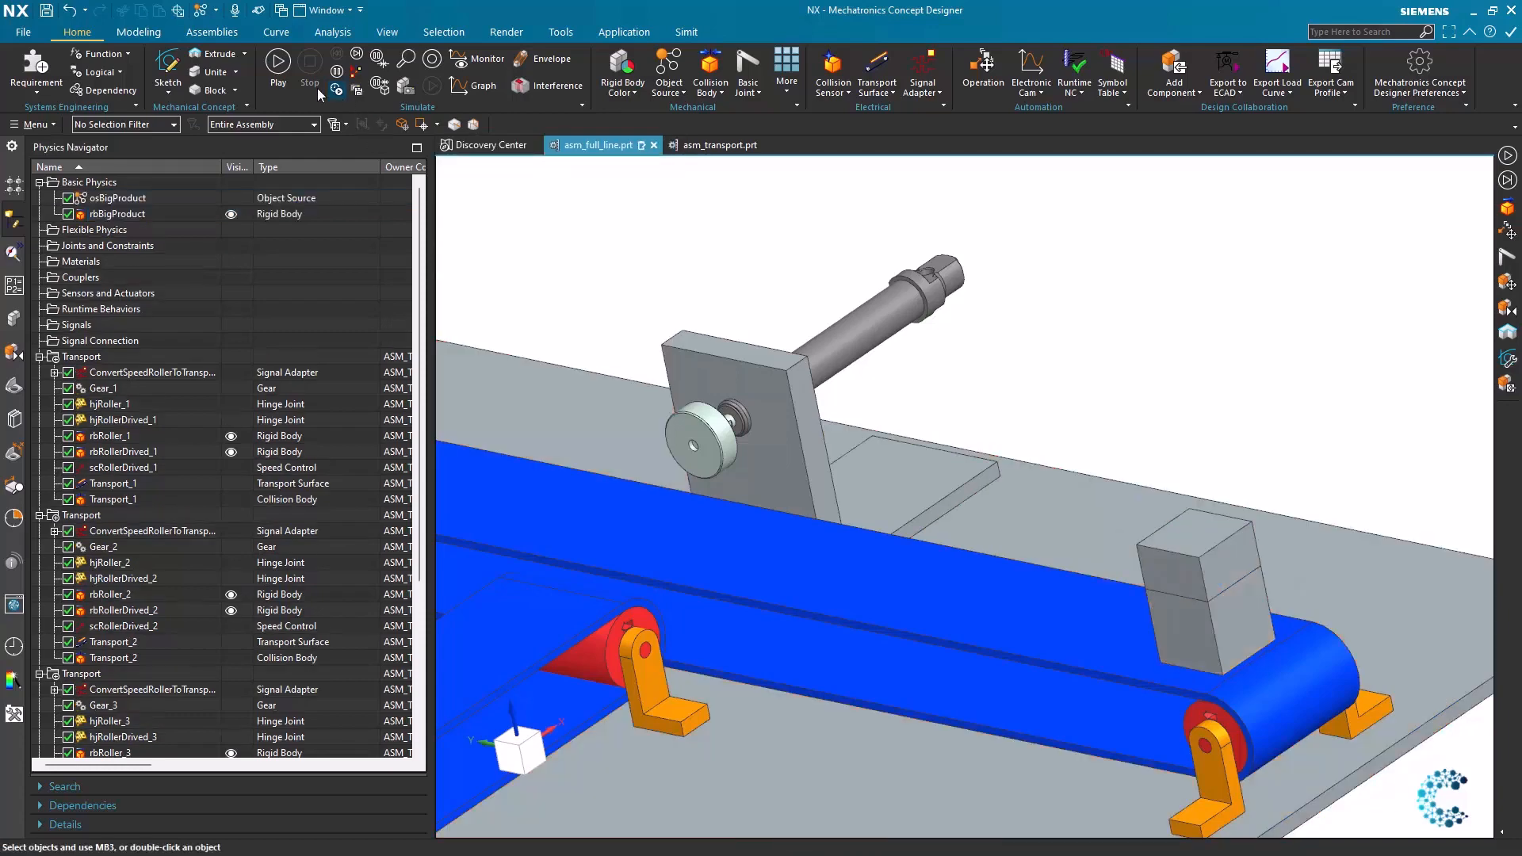
Run the simulation to check how the big product behaves on the belt, and stop it.
click(283, 67)
scroll(1140, 609, up, 4)
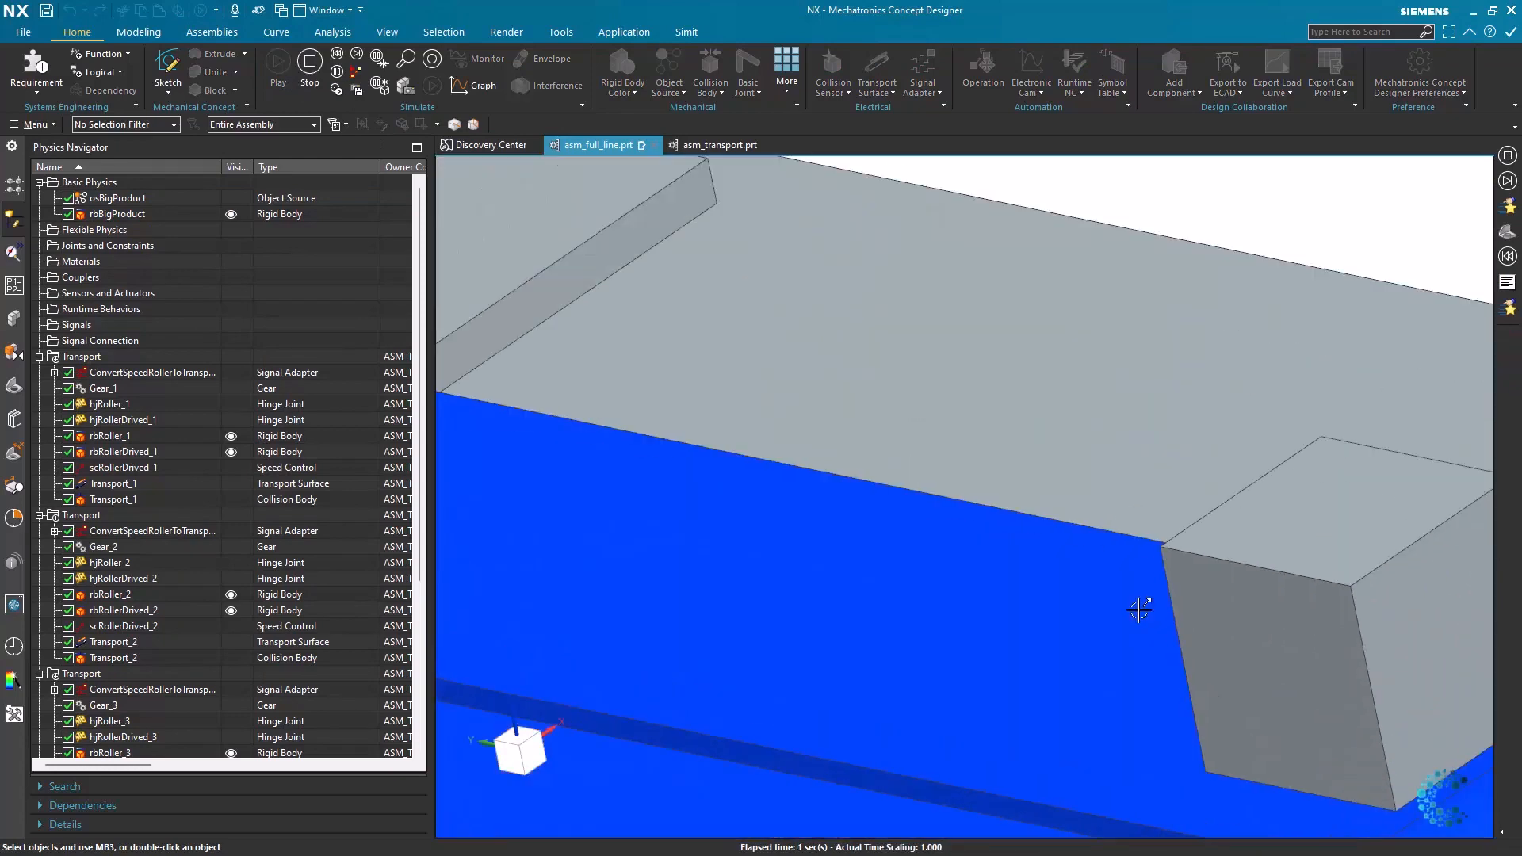
scroll(1140, 614, down, 6)
click(310, 66)
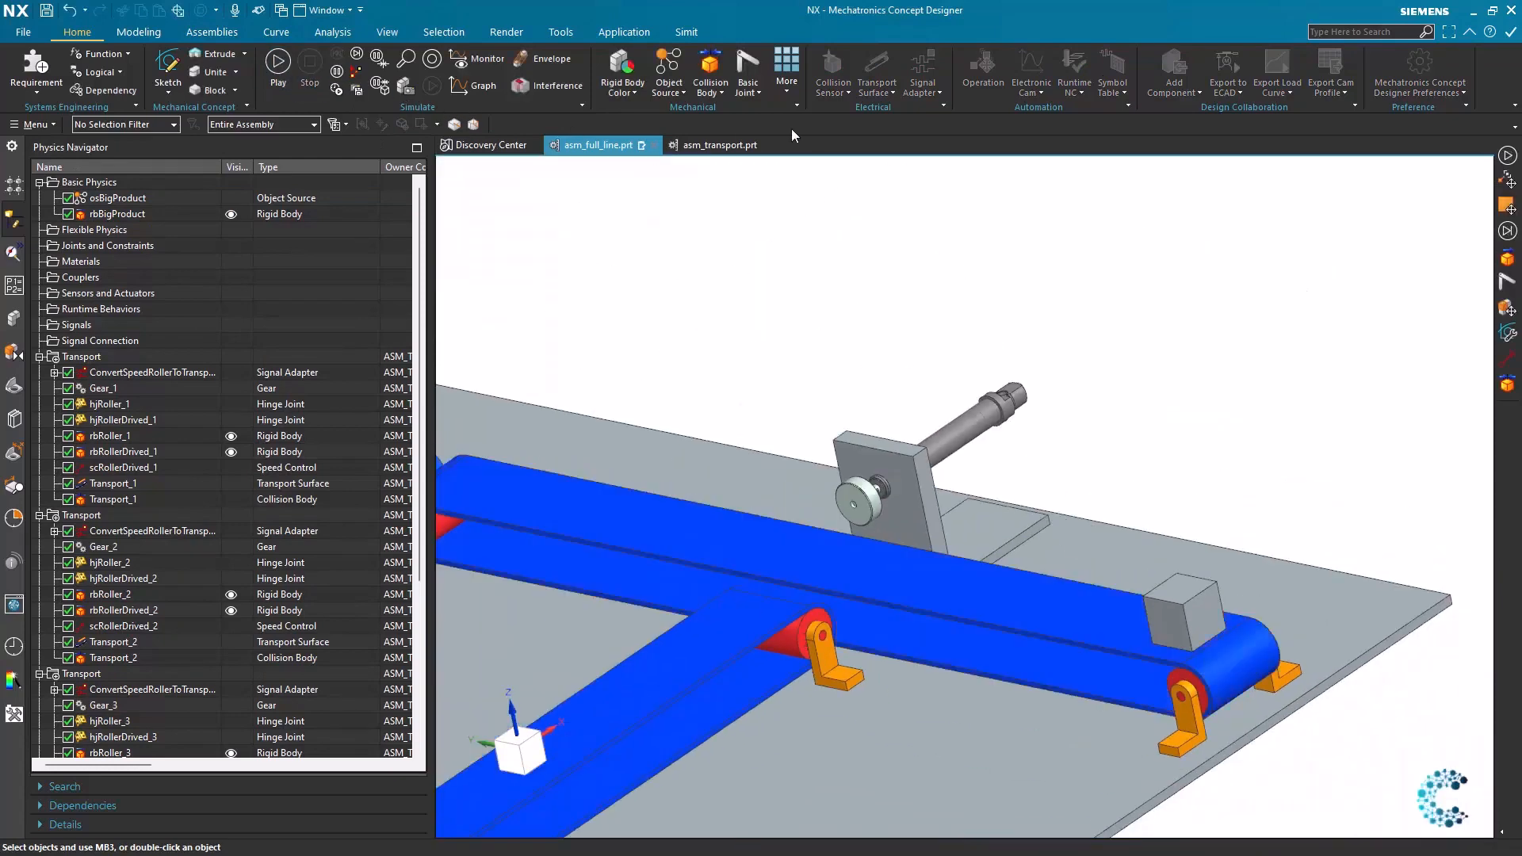
Create a box-shaped collision body named cbBigProduct from three faces of the big product.
click(711, 69)
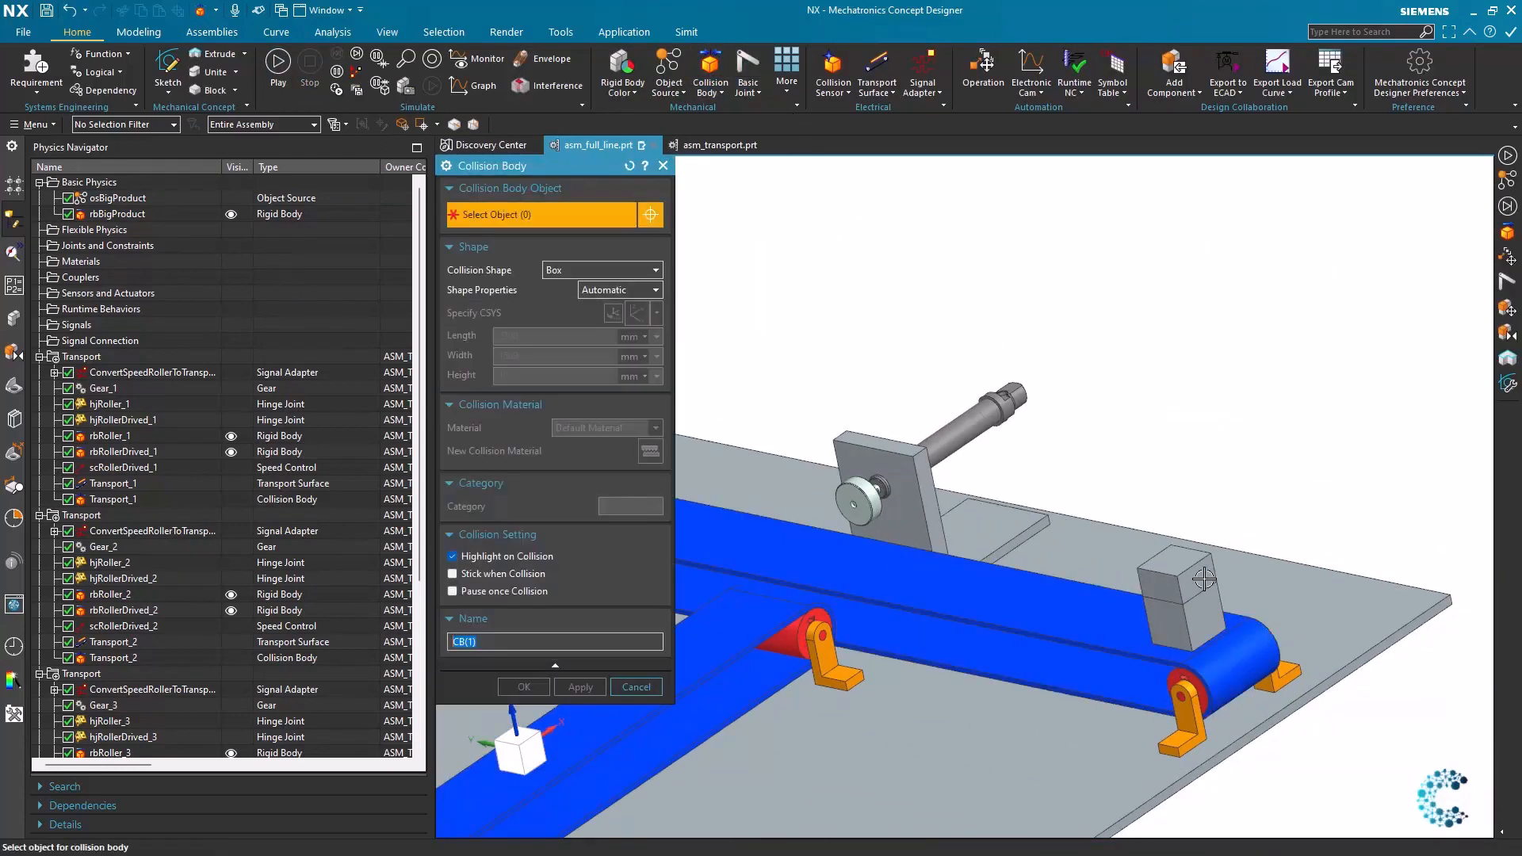
click(1202, 579)
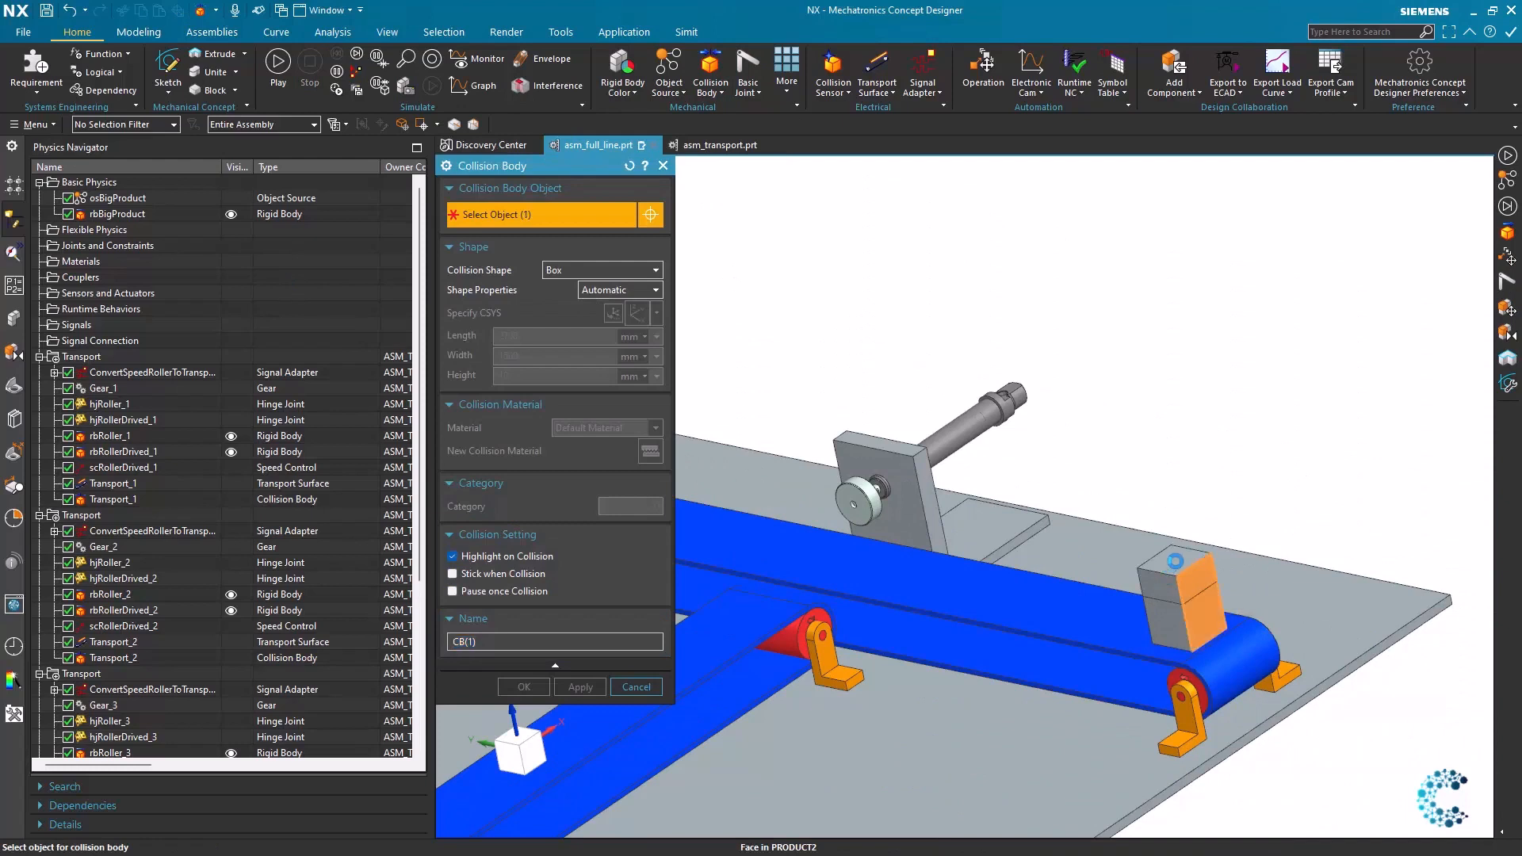
click(1176, 561)
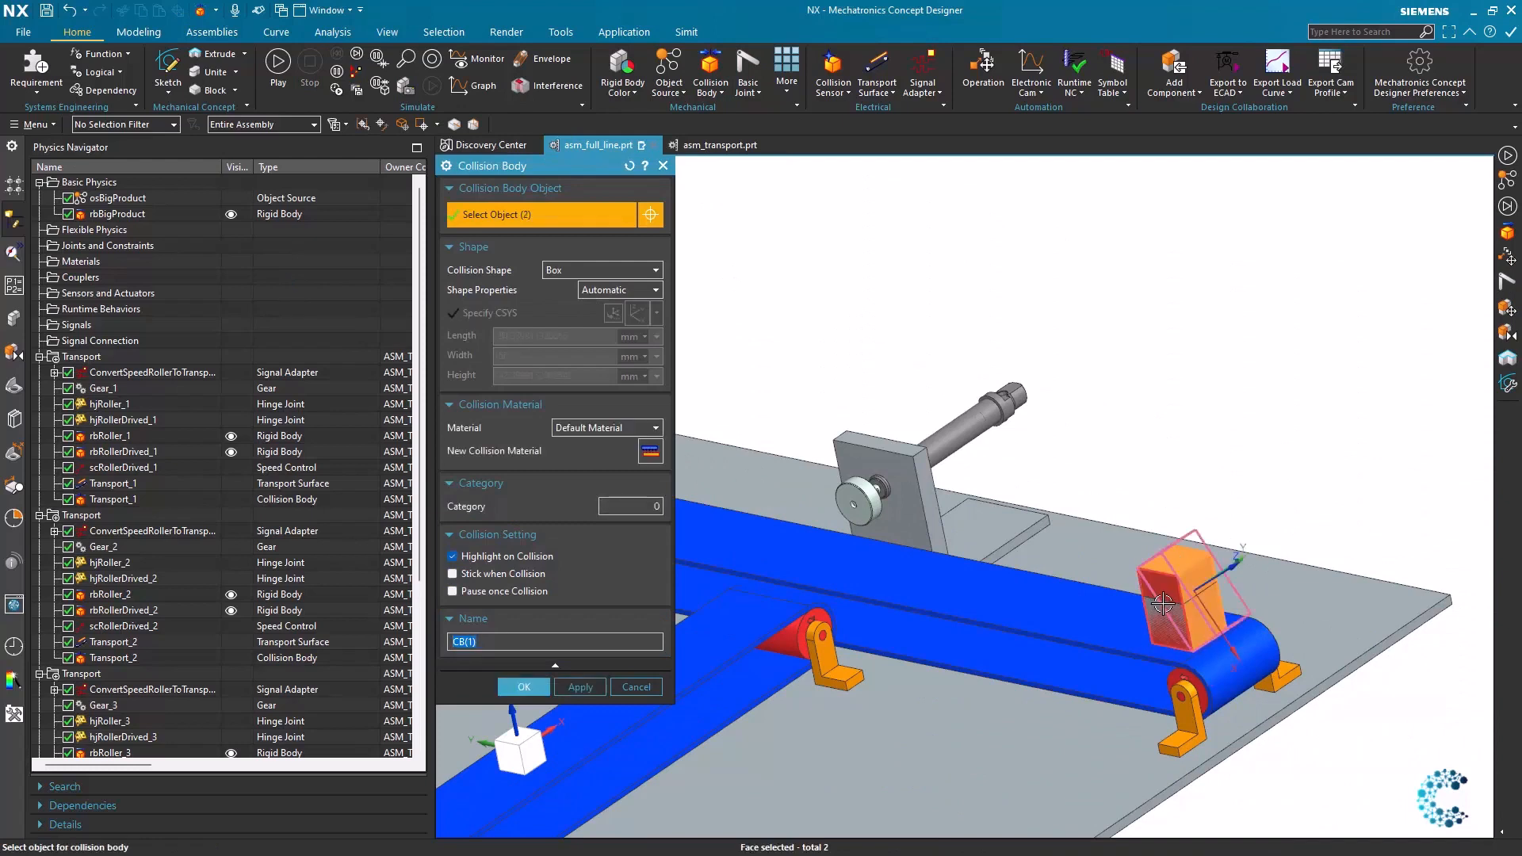
click(1163, 604)
text(cb)
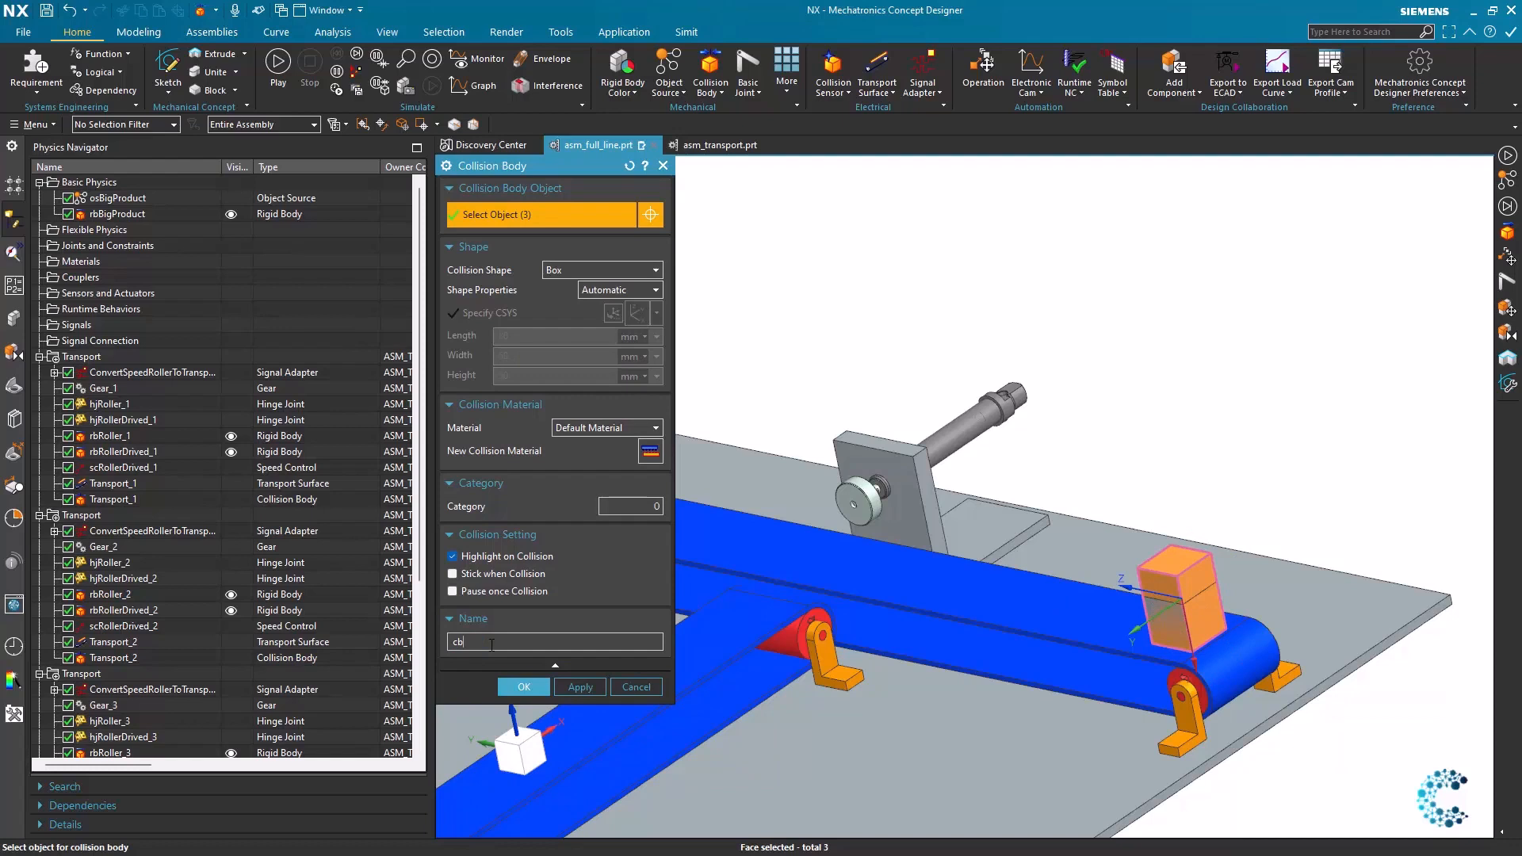
text(BigProduct)
click(542, 693)
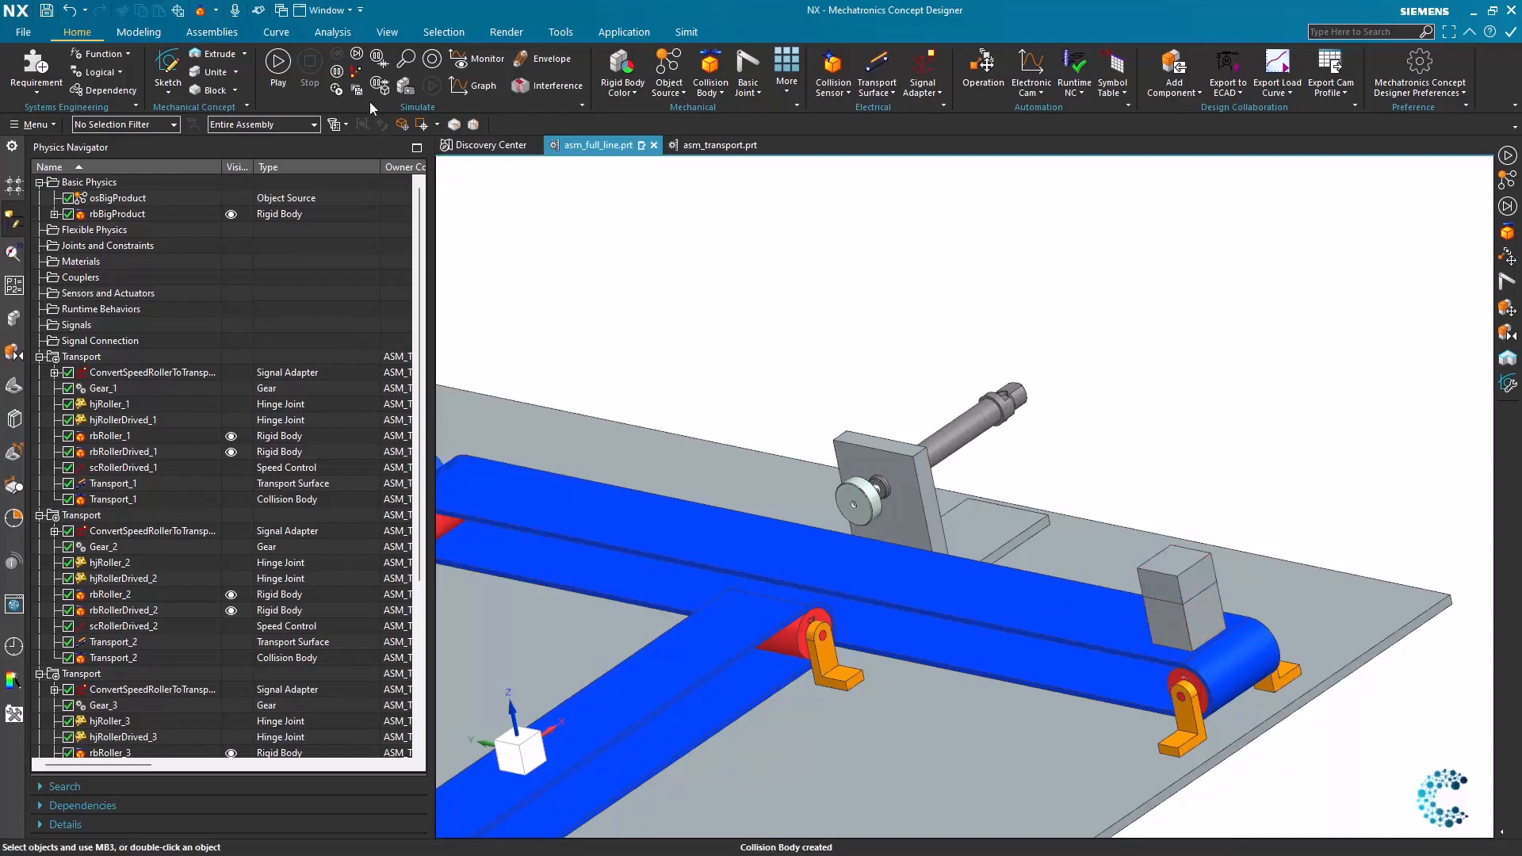
Run the full line simulation to check how the big products move with their collision body, and stop it.
click(286, 73)
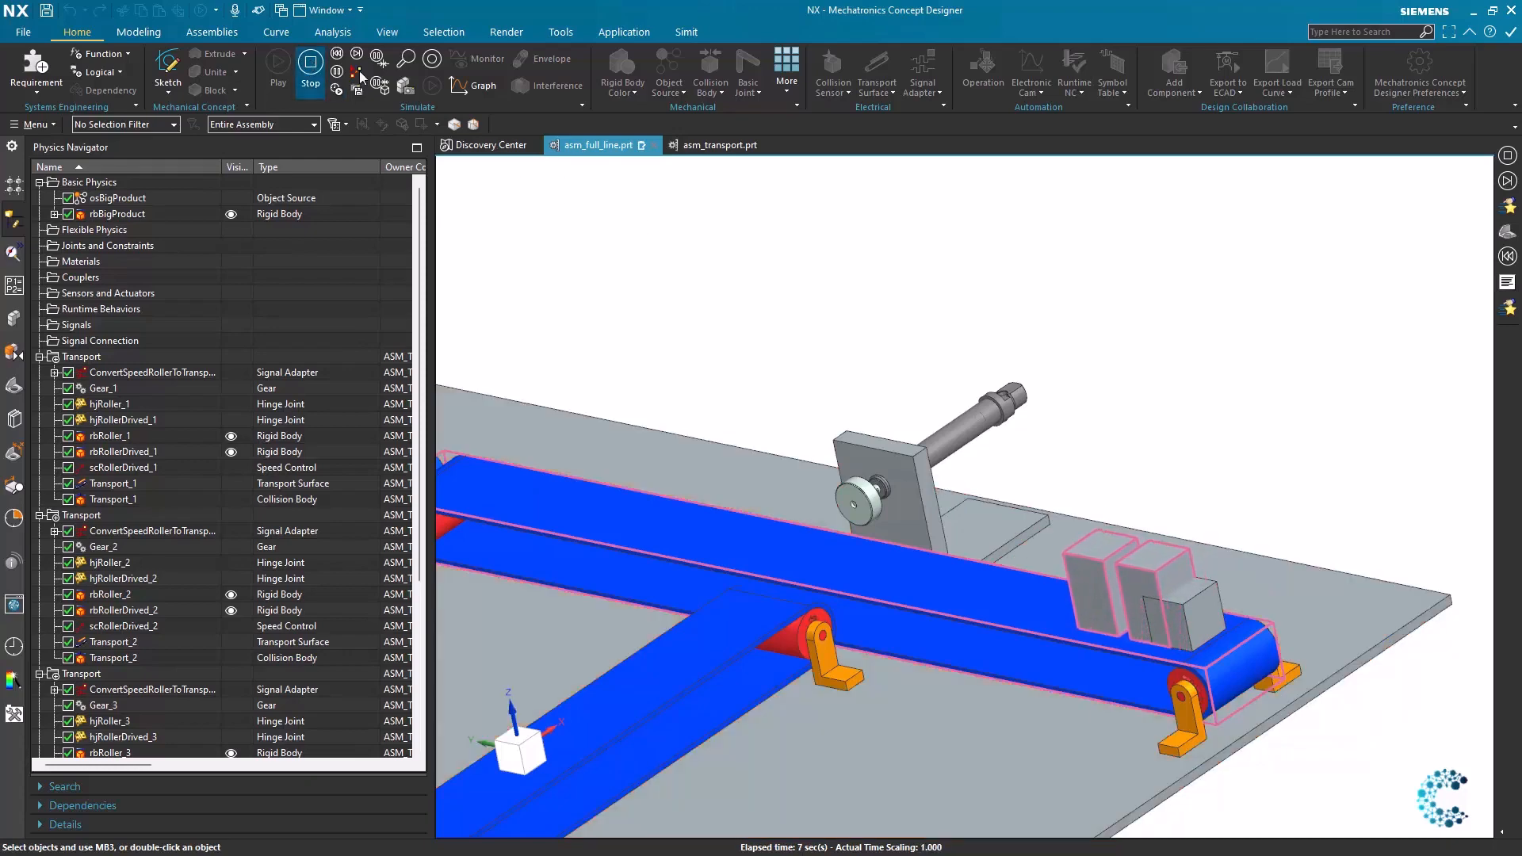
click(309, 61)
In the asm_transport part, set the scRollerDrived speed control to 500 °/s.
click(726, 147)
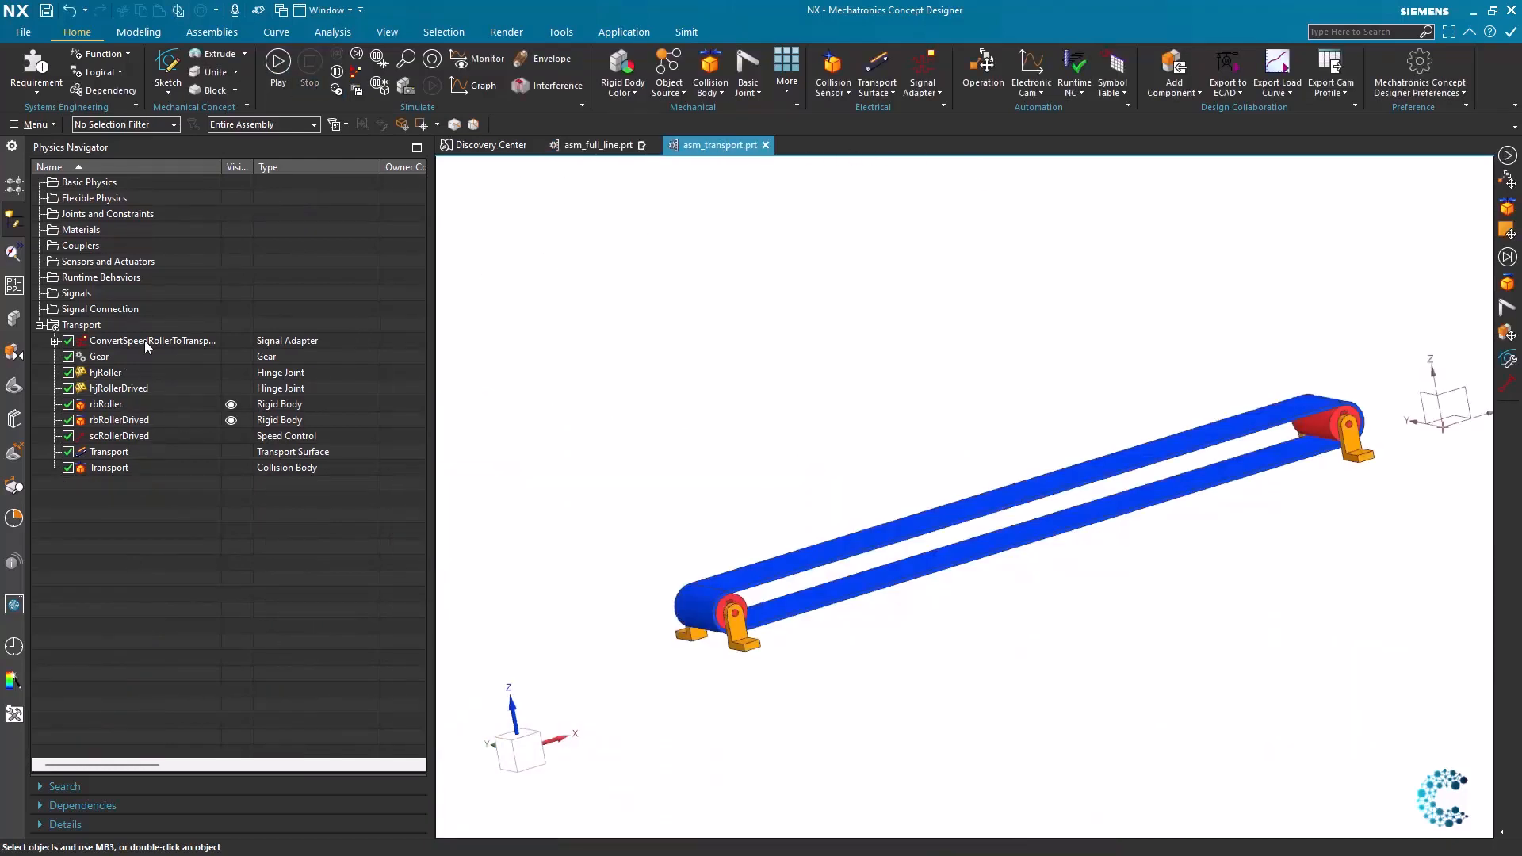
double_click(119, 436)
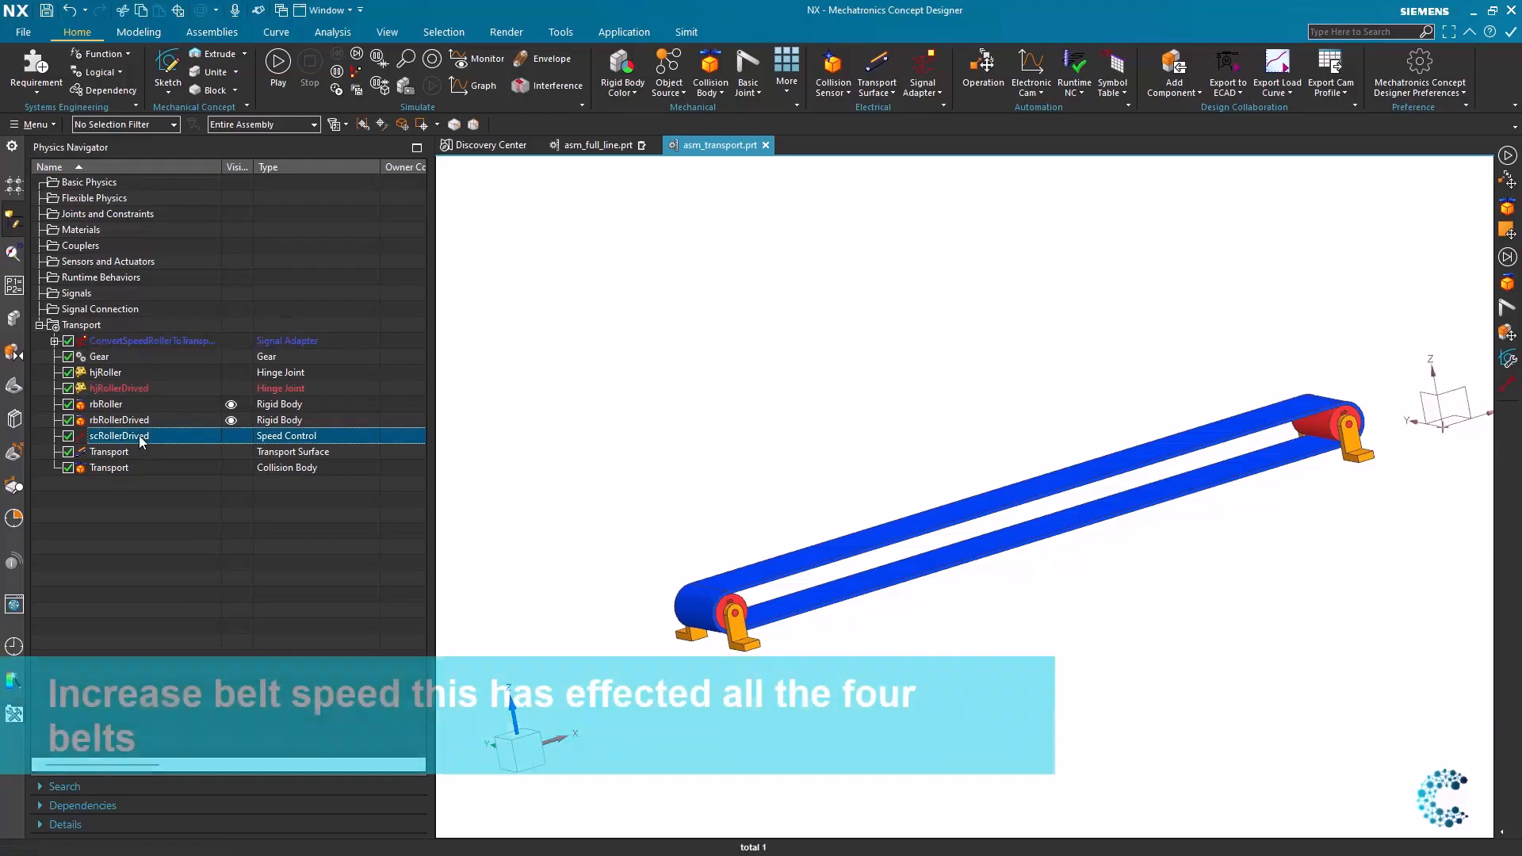
text(100)
key(Return)
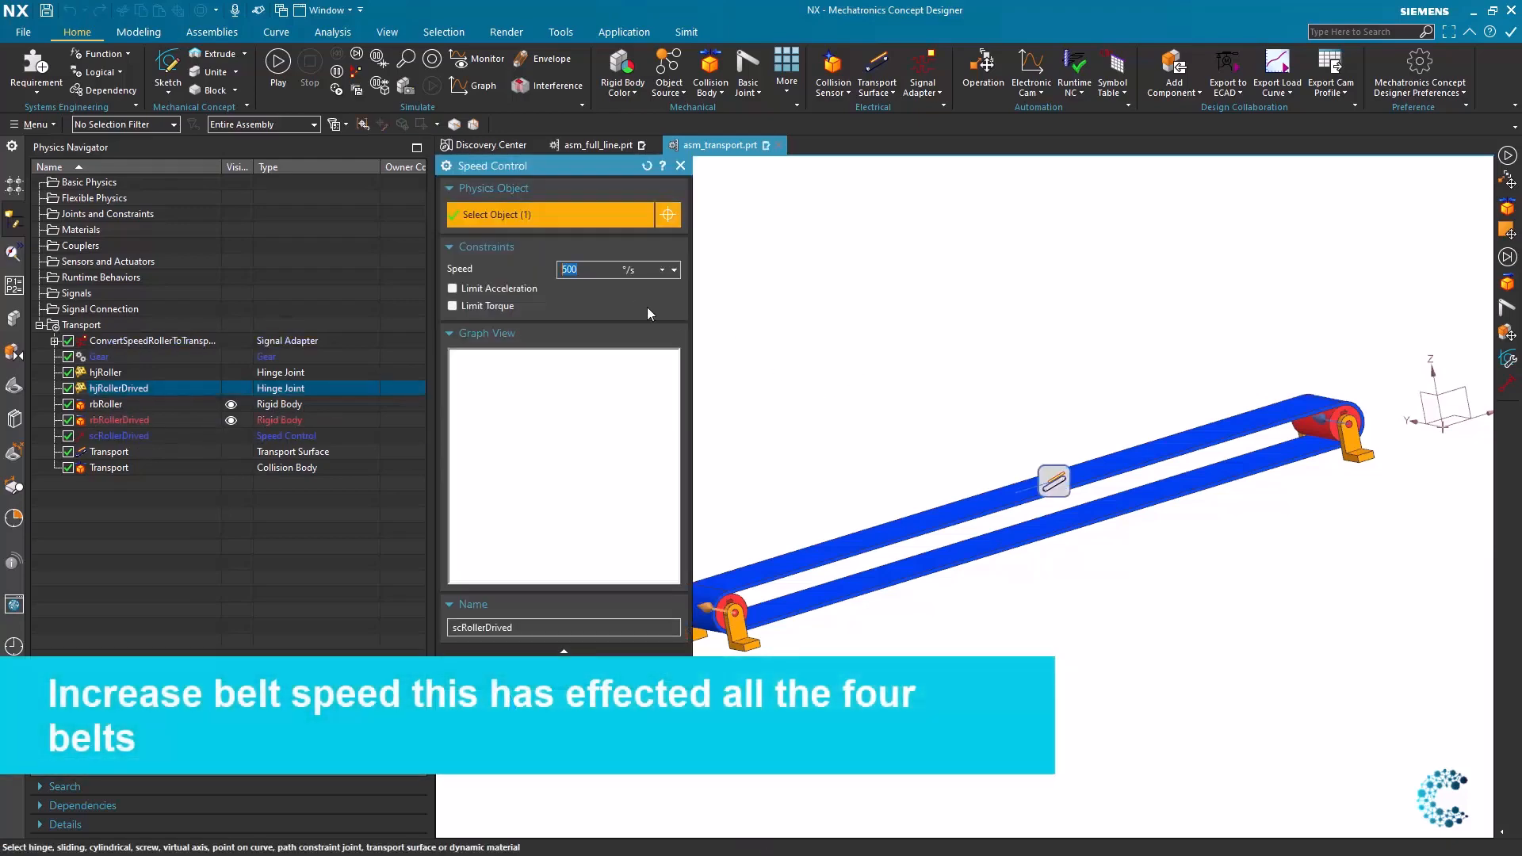
middle_click(694, 450)
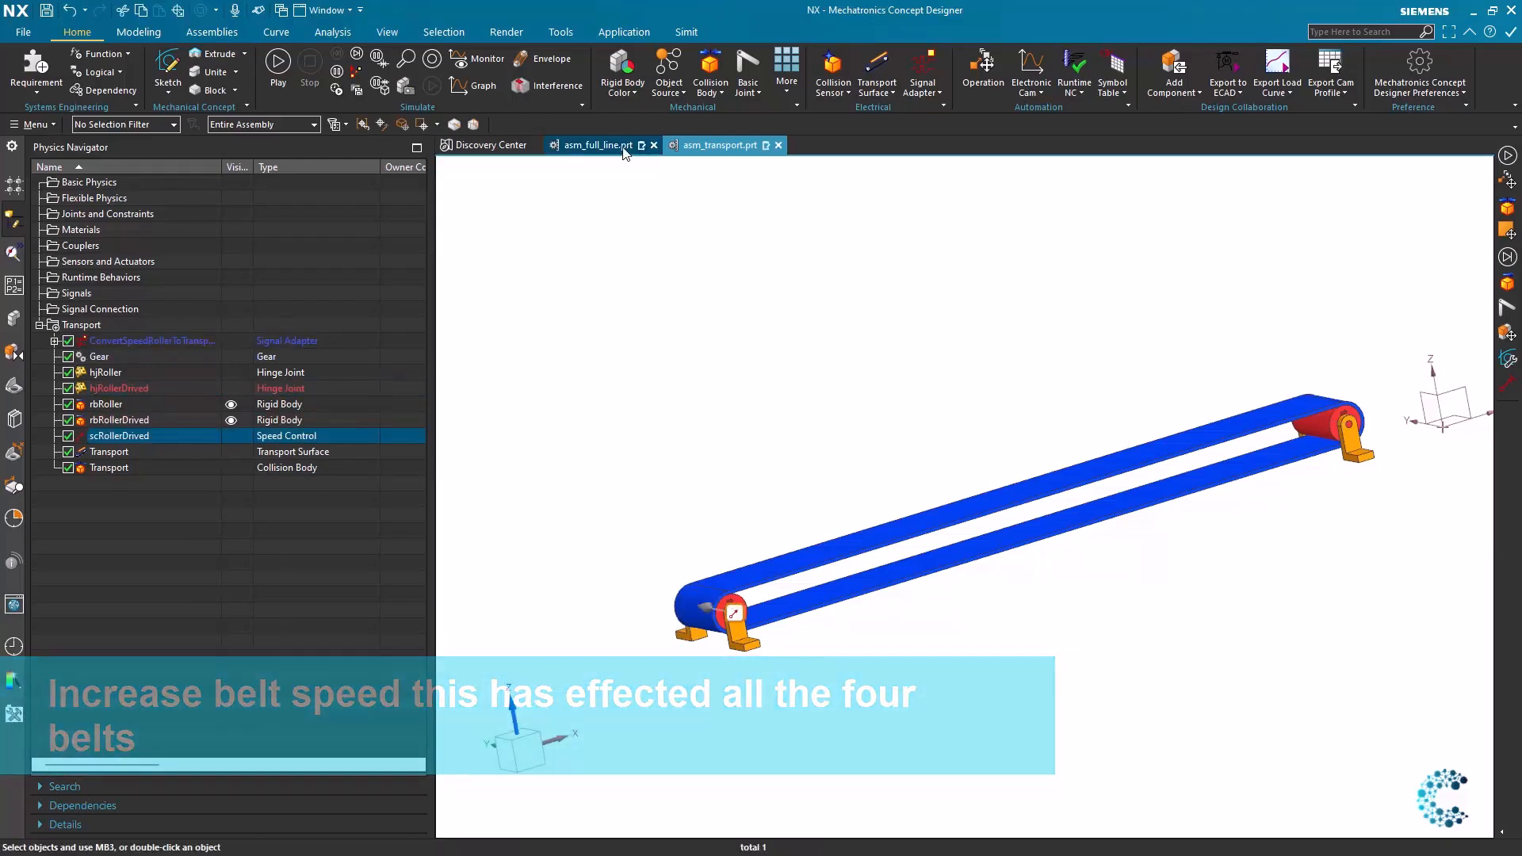
Run the simulation in asm_full_line to check the product transport at the new belt speed across the whole line.
click(598, 145)
click(278, 63)
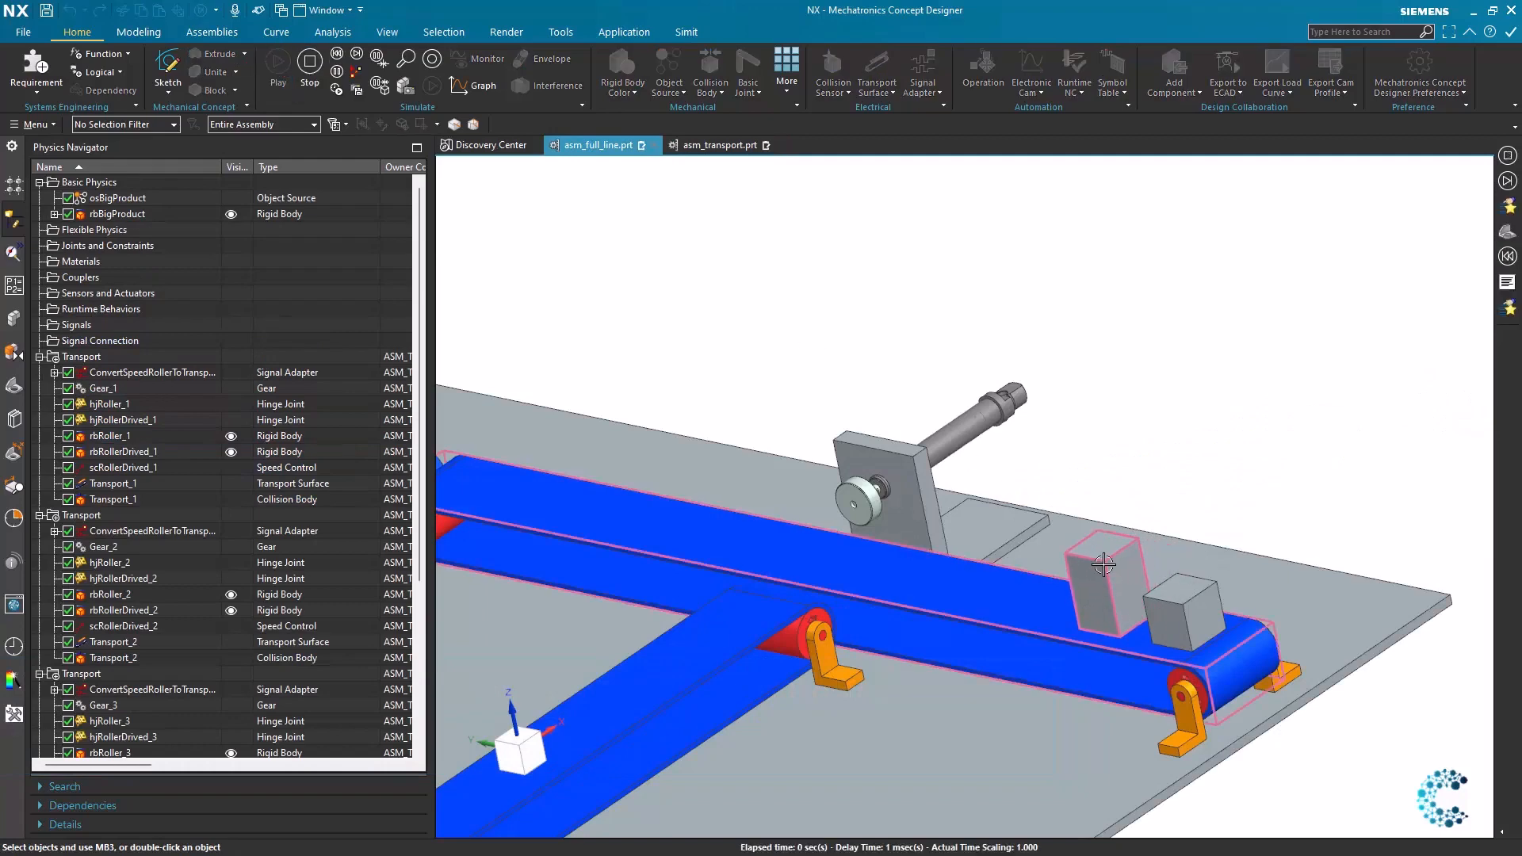
key(ctrl+f)
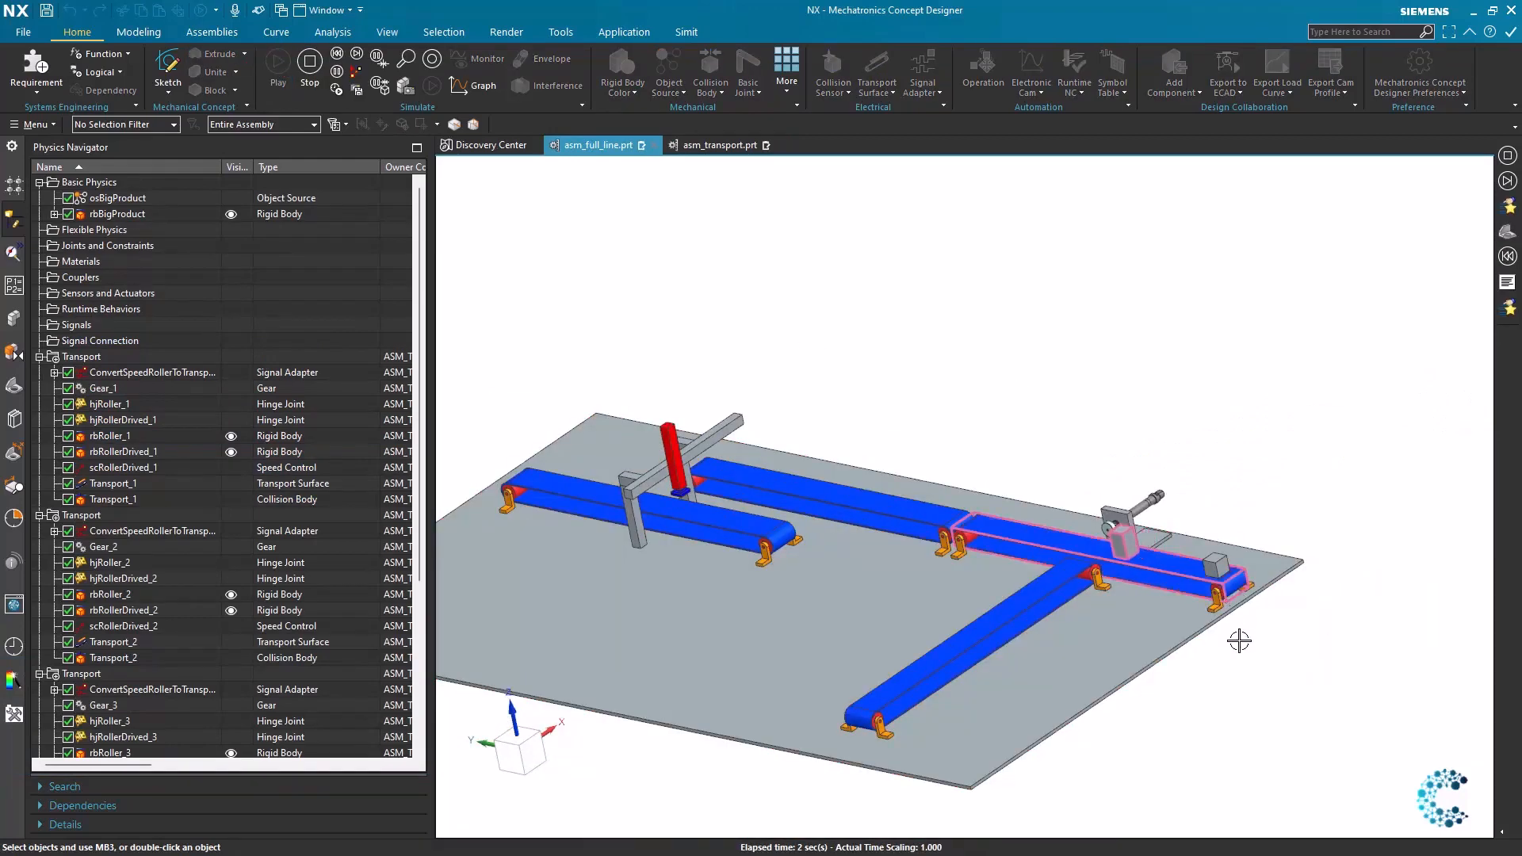
scroll(1165, 638, down, 2)
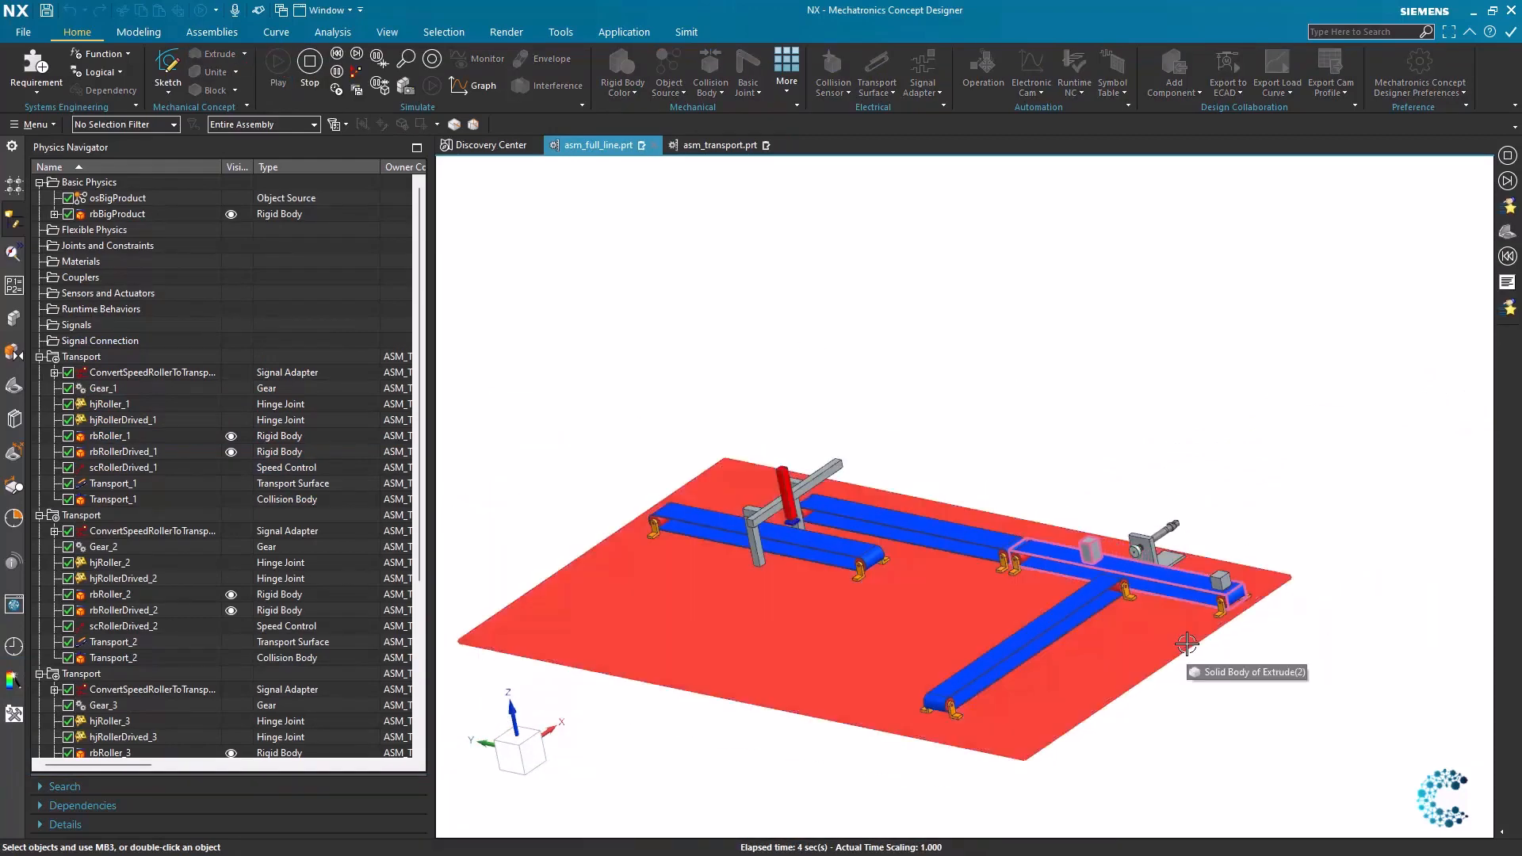